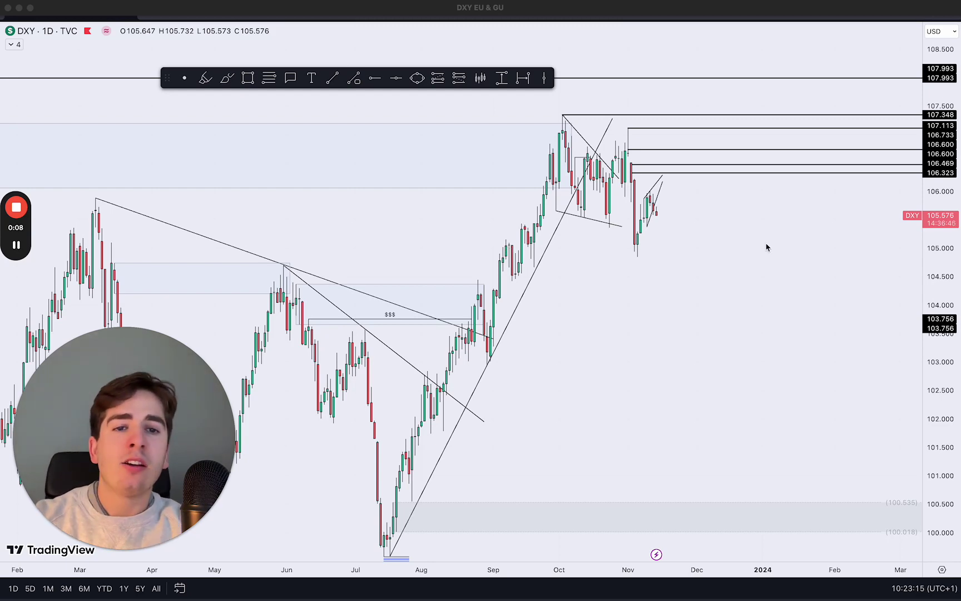
Step: Switch the DXY chart to the 4-hour interval and stretch the price scale around the November candles
scroll(631, 255, "up", 1)
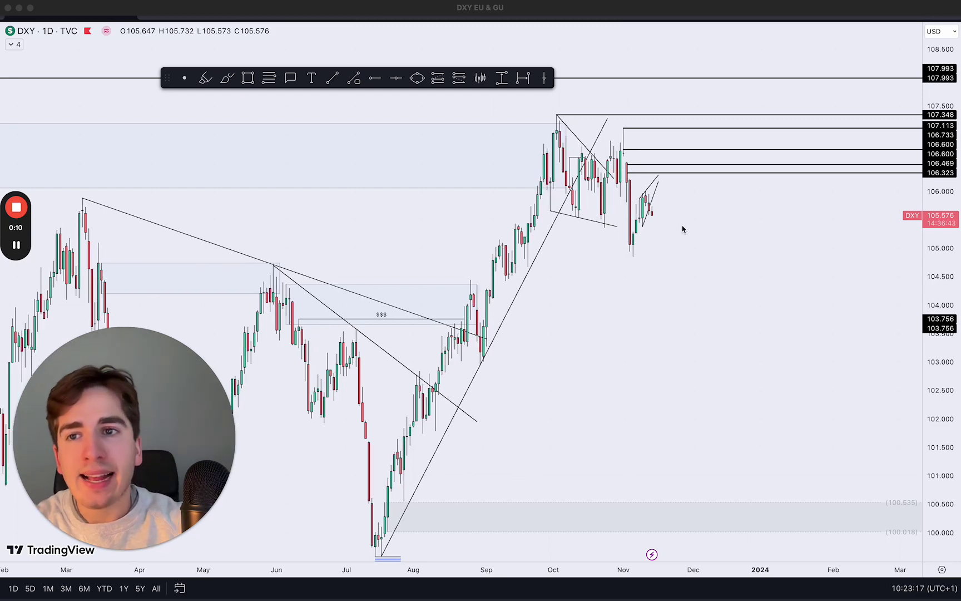
scroll(695, 242, "up", 1)
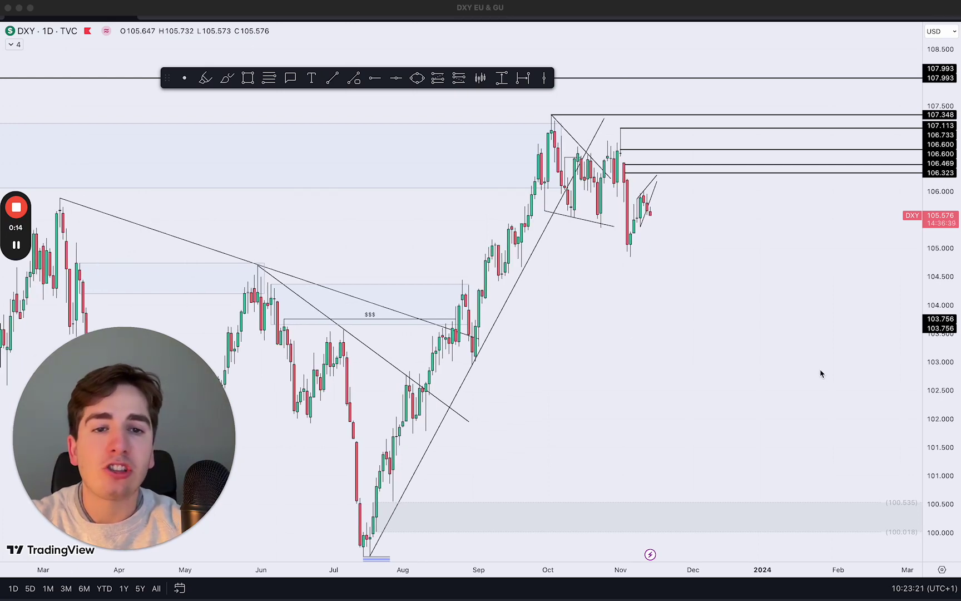
type("4h")
key("Return")
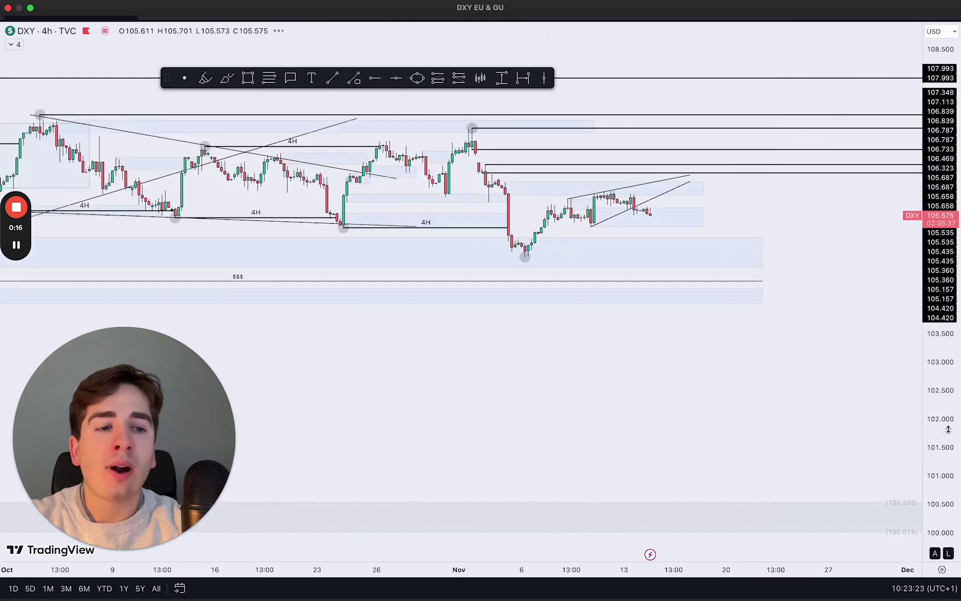
left_click_drag(951, 433, 943, 75)
left_click_drag(851, 83, 844, 335)
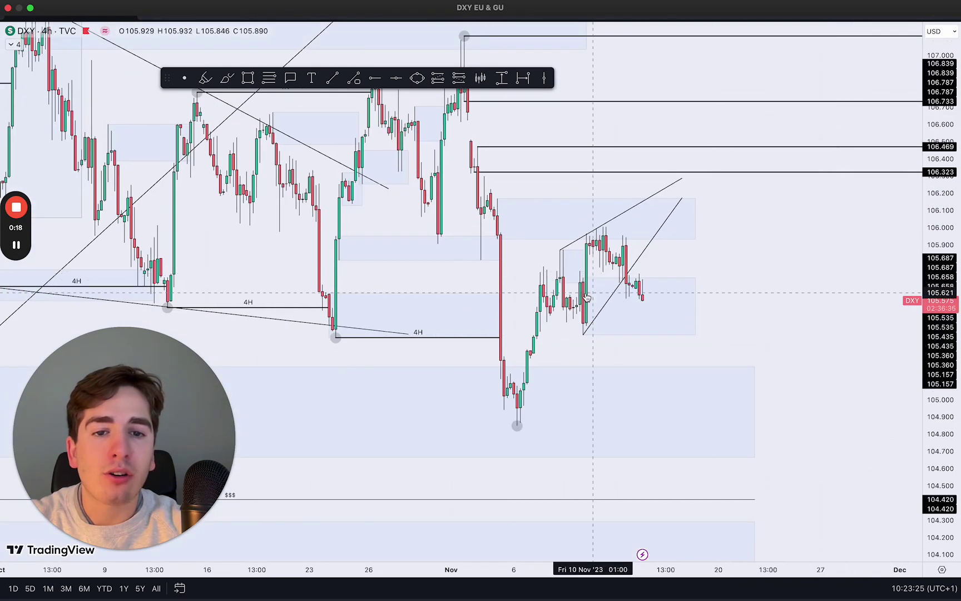
Step: Move the upper wedge trendline's start to the earlier swing high and shorten its far end to near the latest candles
left_click(563, 249)
left_click_drag(563, 248, 544, 267)
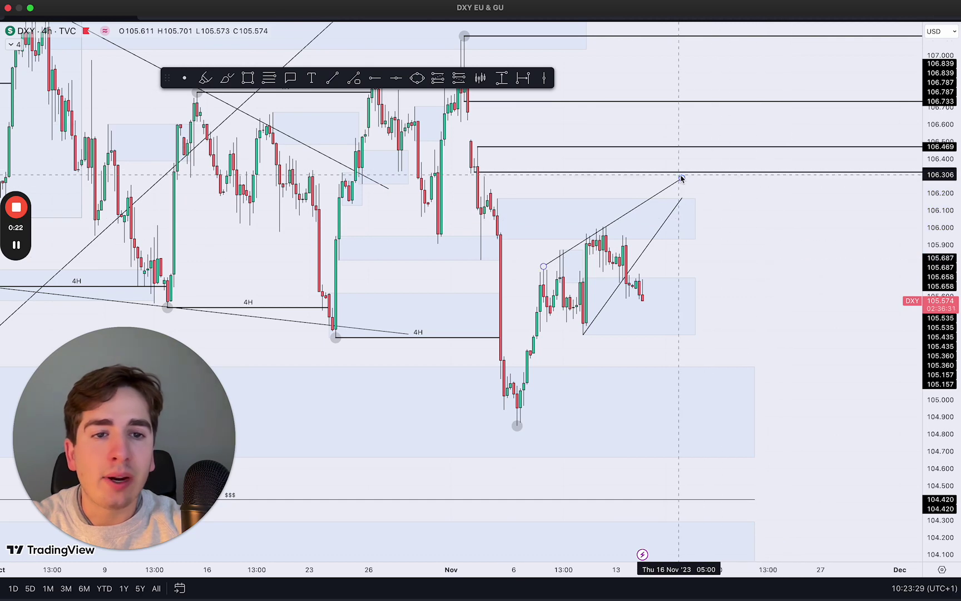
left_click_drag(682, 178, 639, 201)
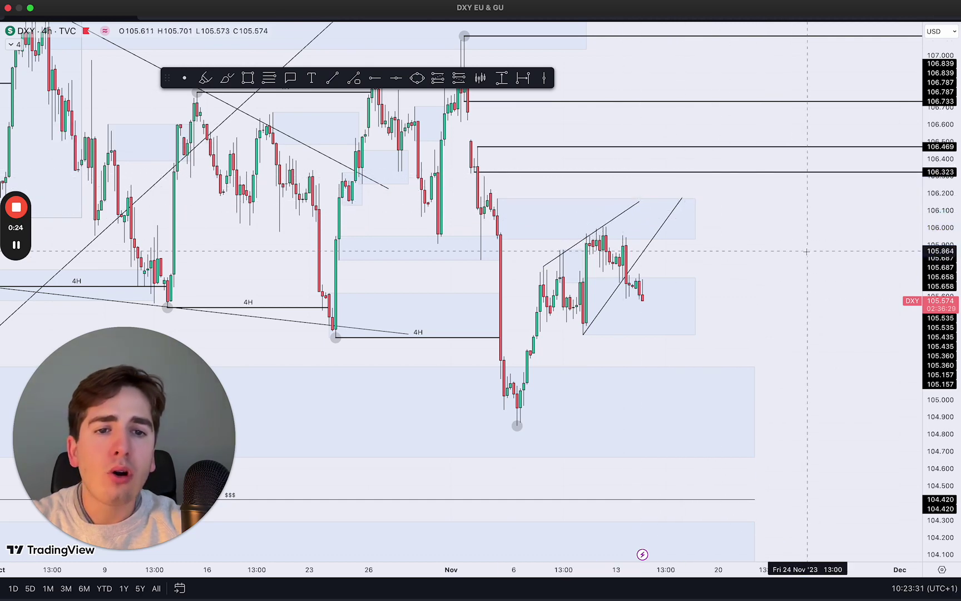
Step: Brush temporary marks around the lows and the lower wedge trendline break near 105.7, removing them again
left_click_drag(274, 131, 266, 133)
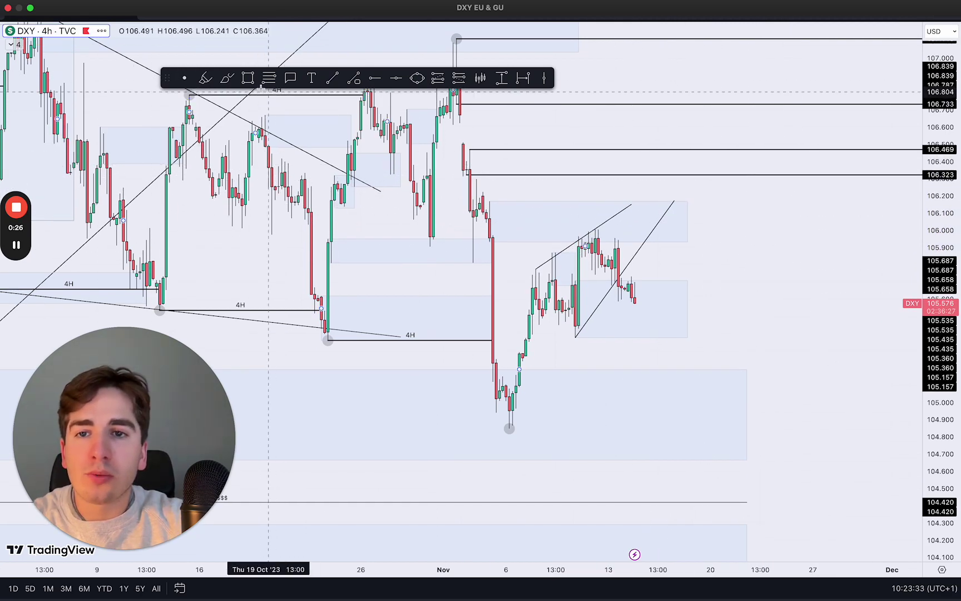
left_click(229, 79)
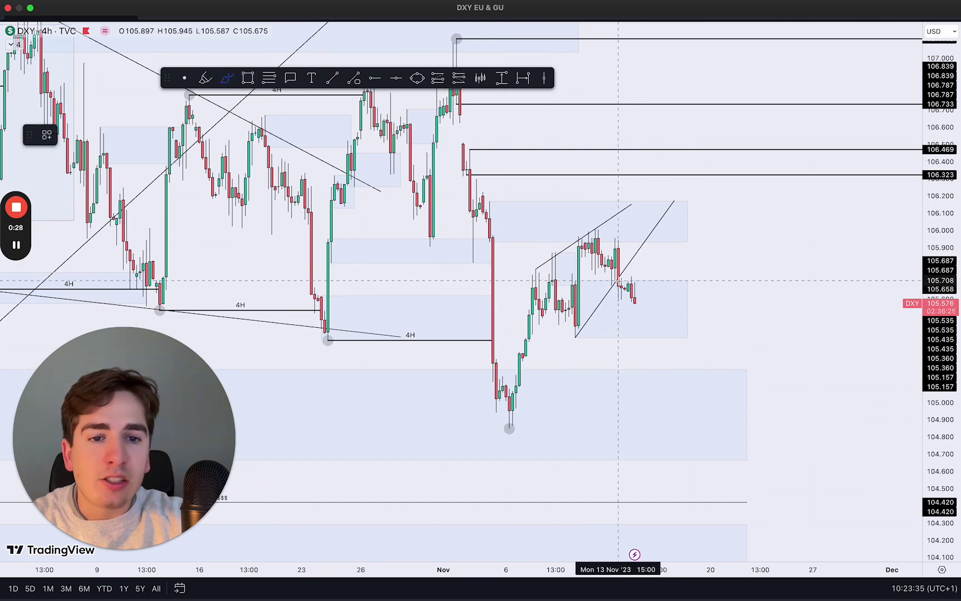
left_click_drag(618, 281, 601, 282)
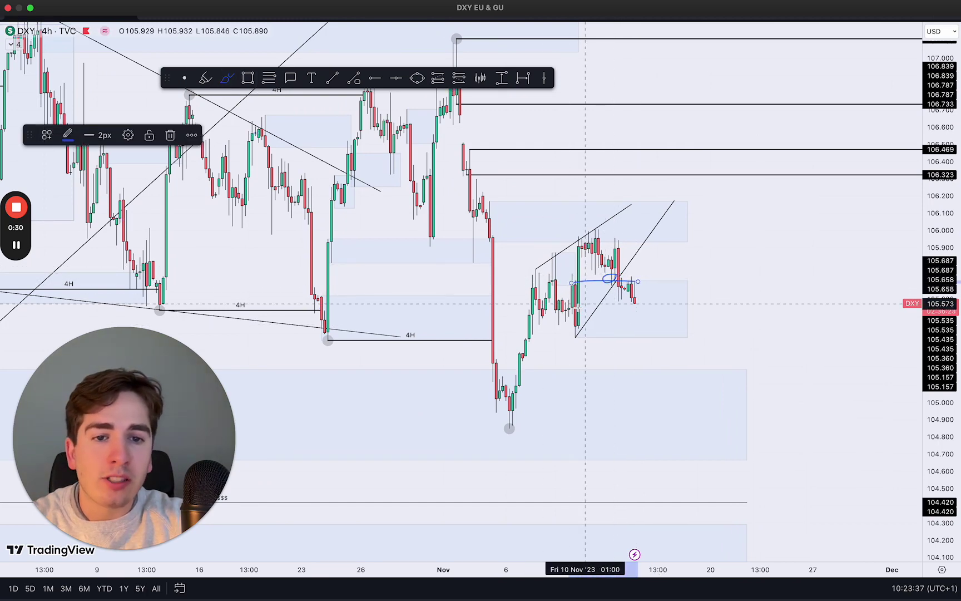
left_click_drag(562, 323, 651, 324)
key("Delete")
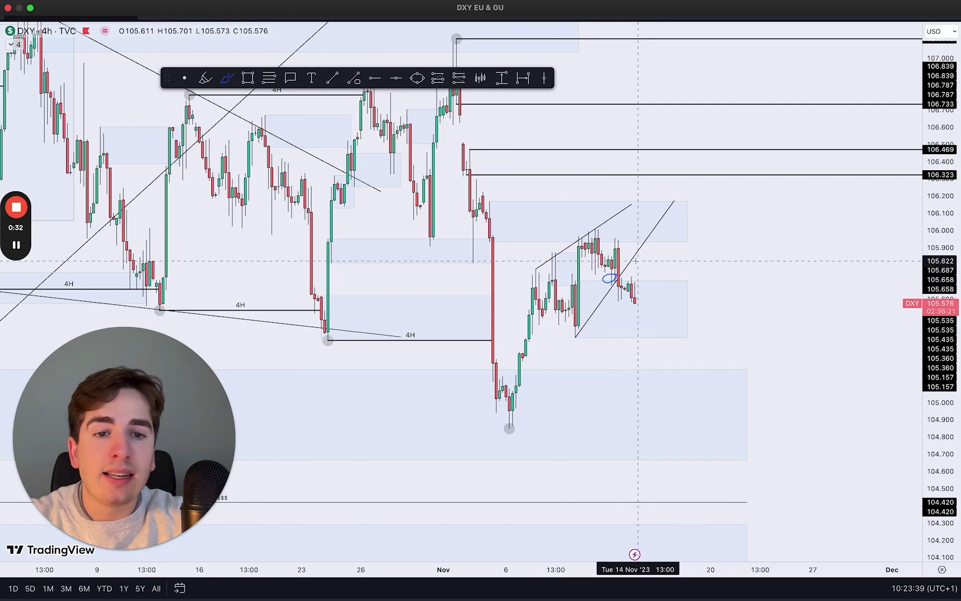
left_click_drag(615, 284, 632, 202)
key("Delete")
left_click_drag(617, 242, 608, 280)
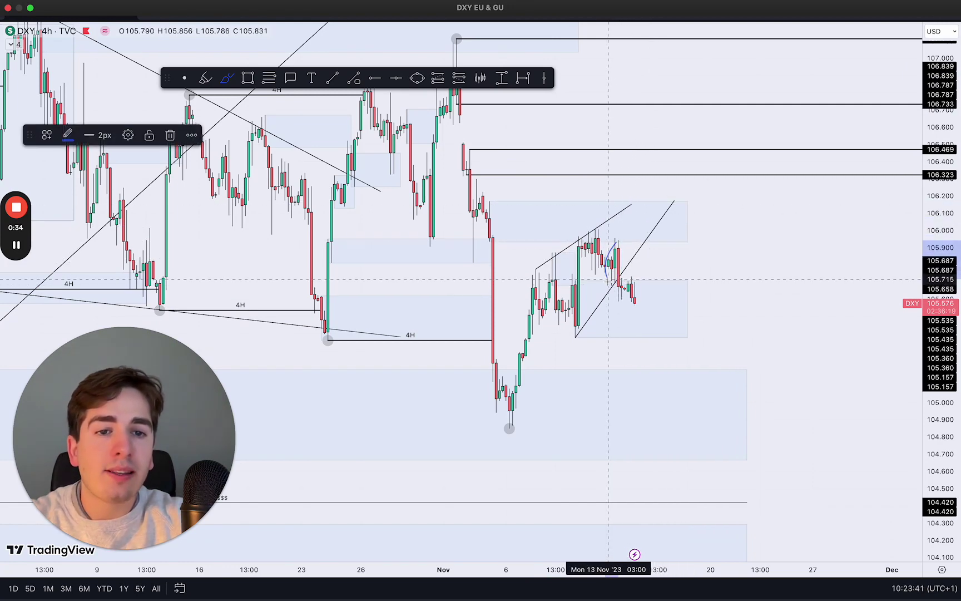
key("super+z")
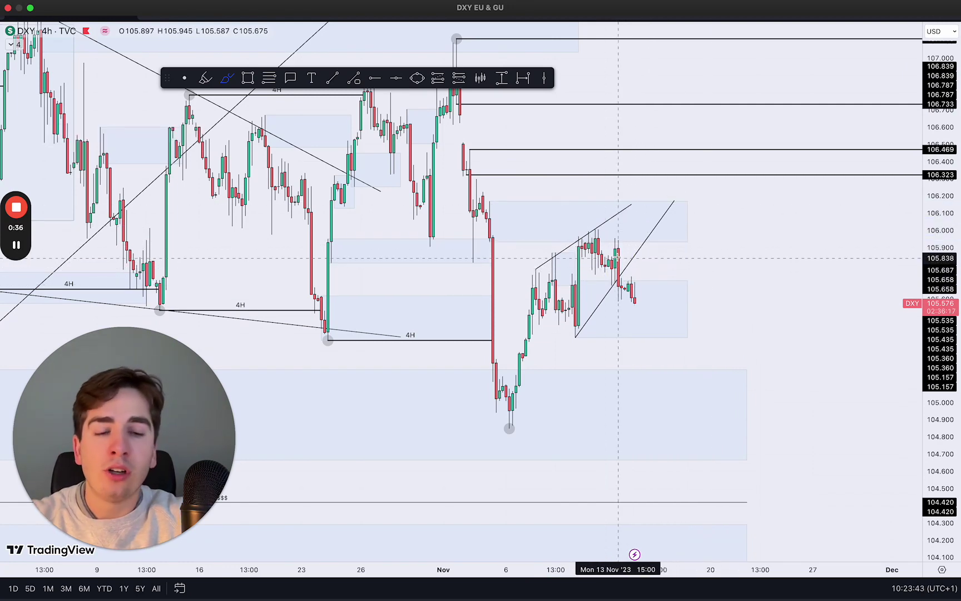
Step: Sketch the price drop from the last lower high into the shaded zone and undo the strokes
mouse_move(618, 239)
left_mouse_down()
mouse_move(607, 290)
mouse_move(639, 324)
left_mouse_up()
key("super+z")
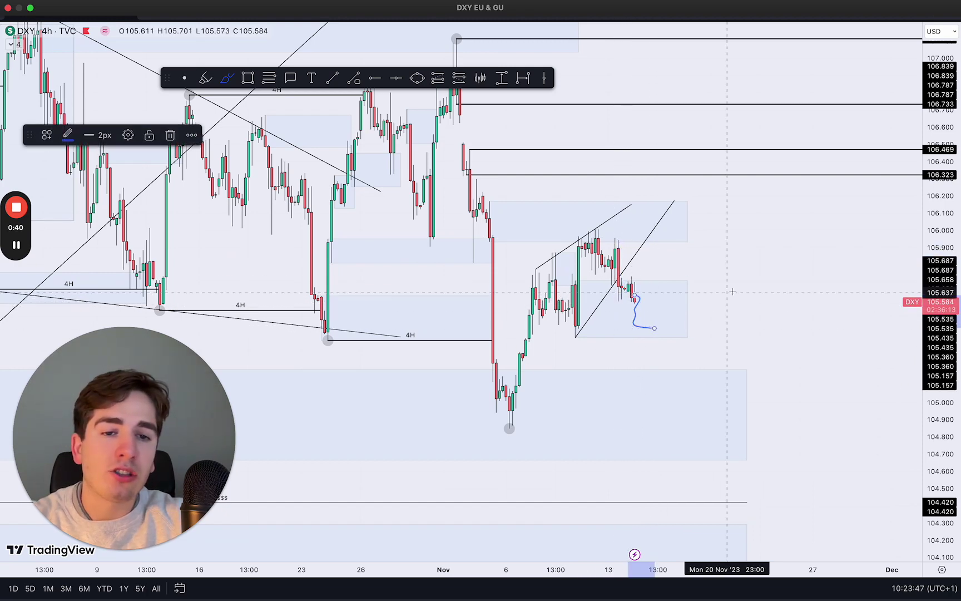
key("super+z")
Step: Examine the wedge and the shaded zone beneath it on the 15-minute and 1-hour intervals
type("15")
key("Return")
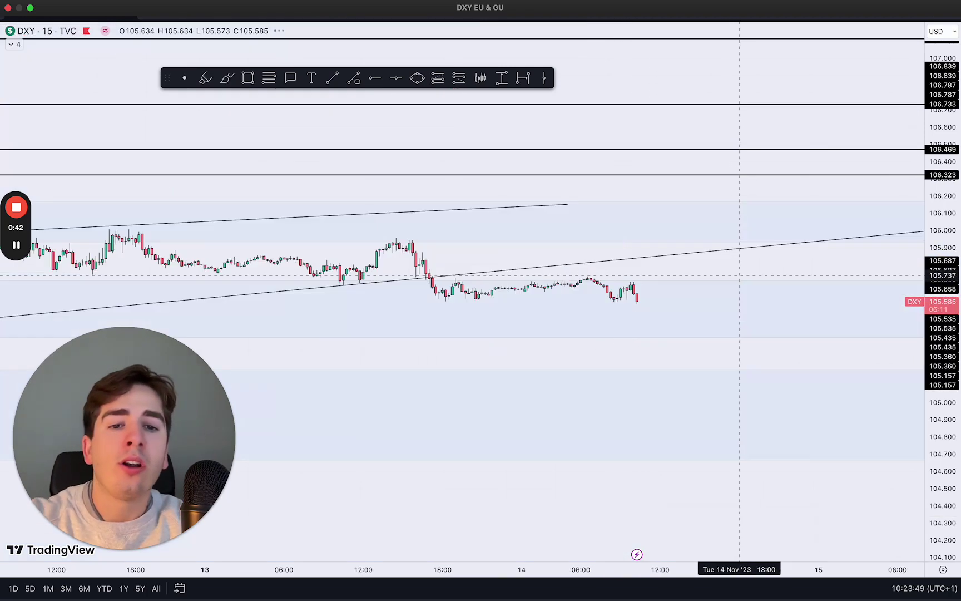
type("1h")
key("Return")
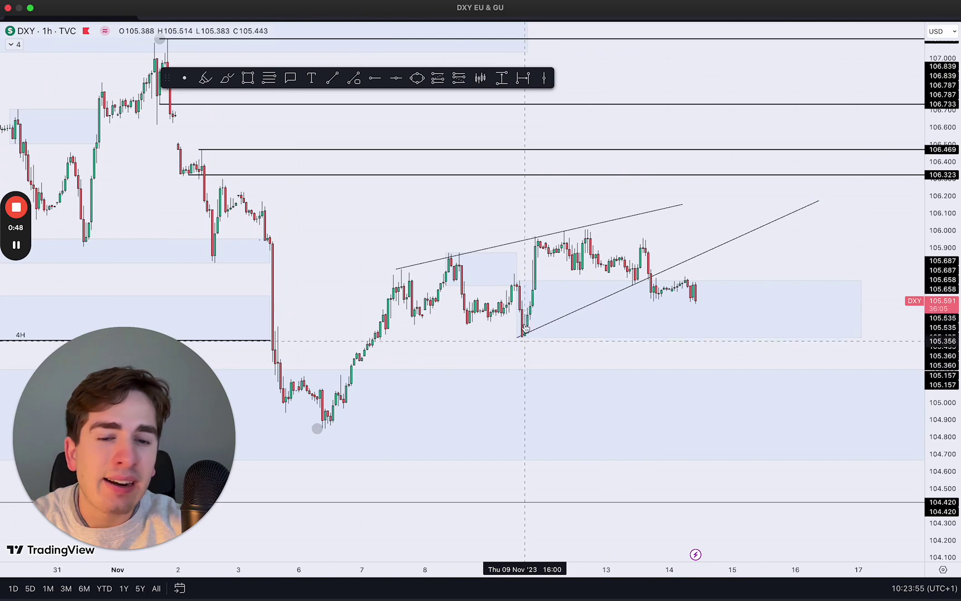
left_click(517, 282)
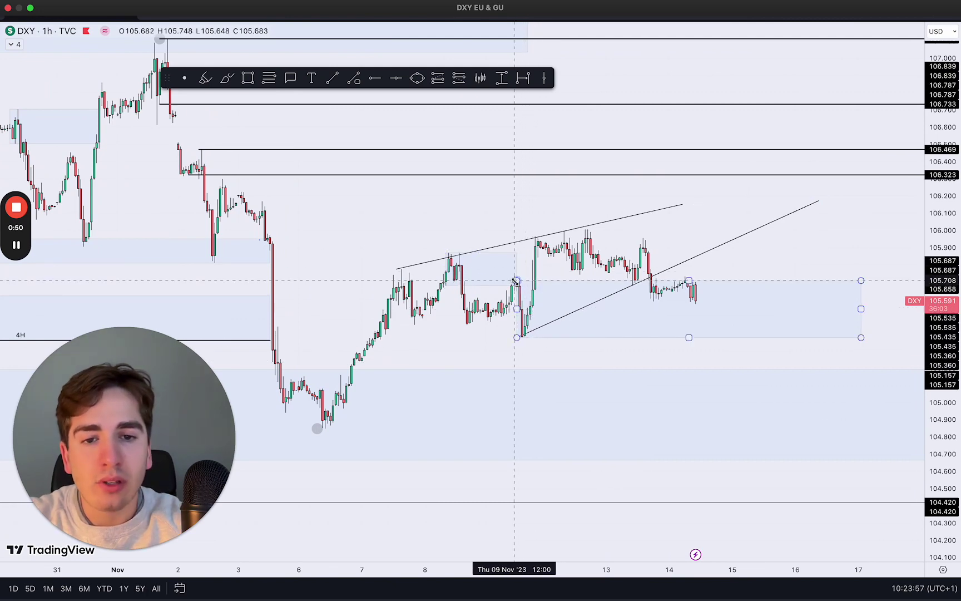
Step: Return to the 4-hour interval and brush lines near 105.59, just above it and at the shaded zone's upper edge, with an X beneath
type("15")
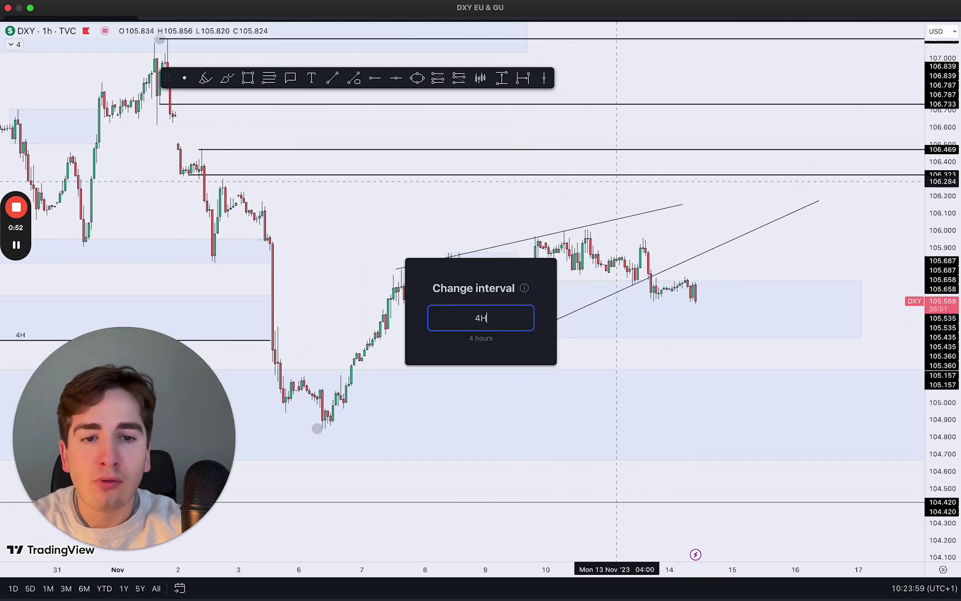
key("Return")
scroll(697, 221, "up", 5)
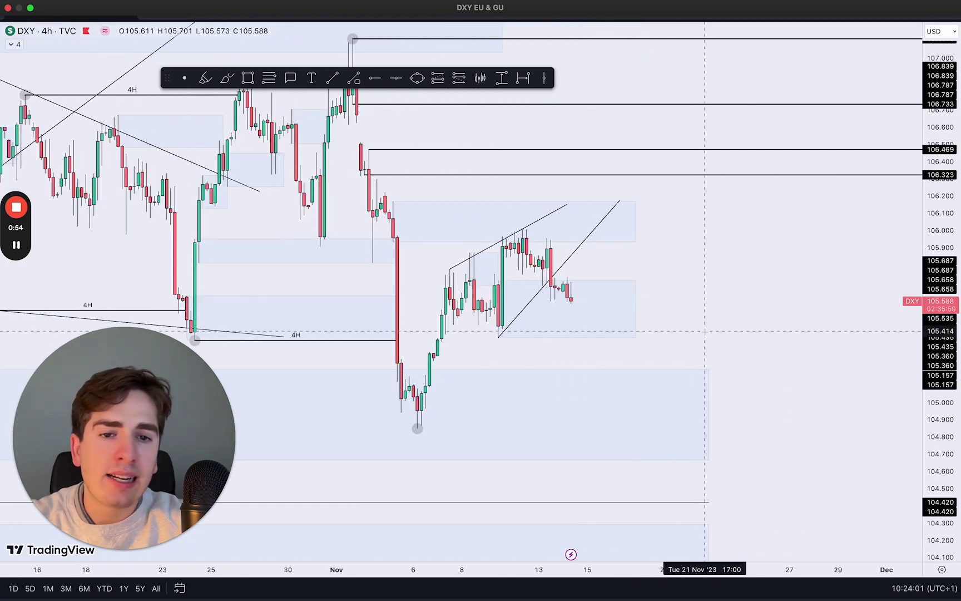
left_click_drag(705, 320, 718, 257)
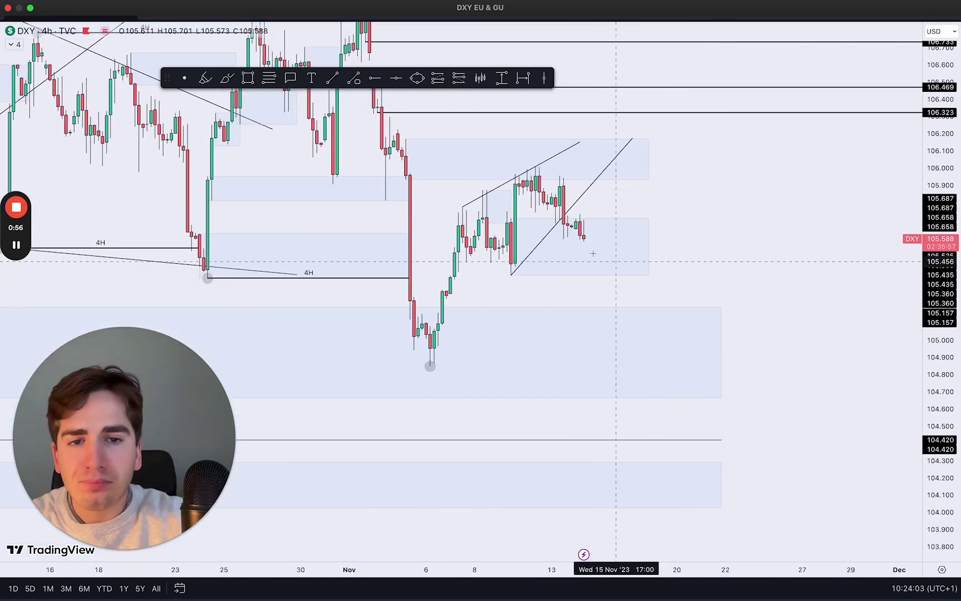
left_click(227, 78)
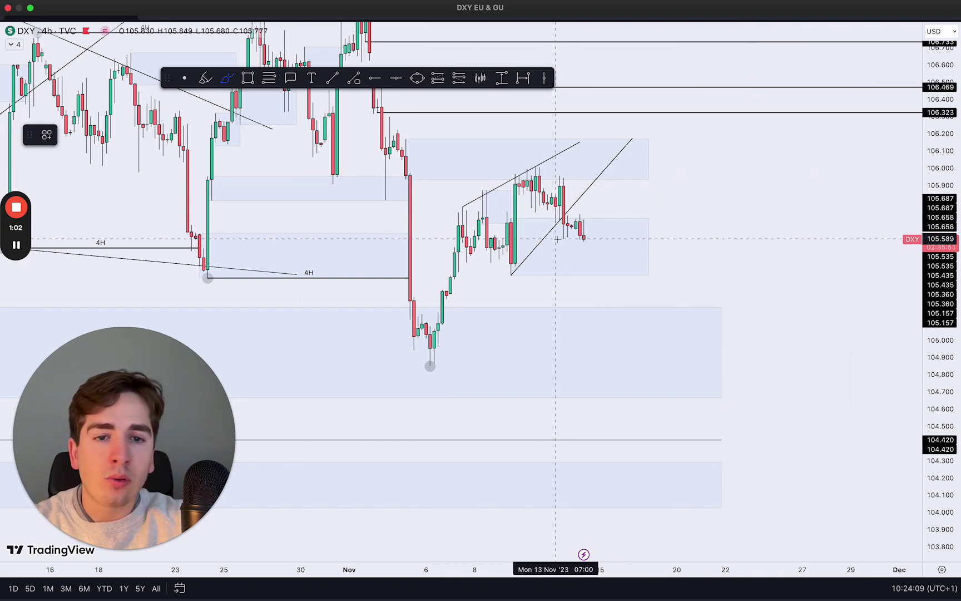
mouse_move(559, 240)
left_mouse_down()
mouse_move(596, 238)
mouse_move(551, 256)
mouse_move(564, 259)
left_mouse_up()
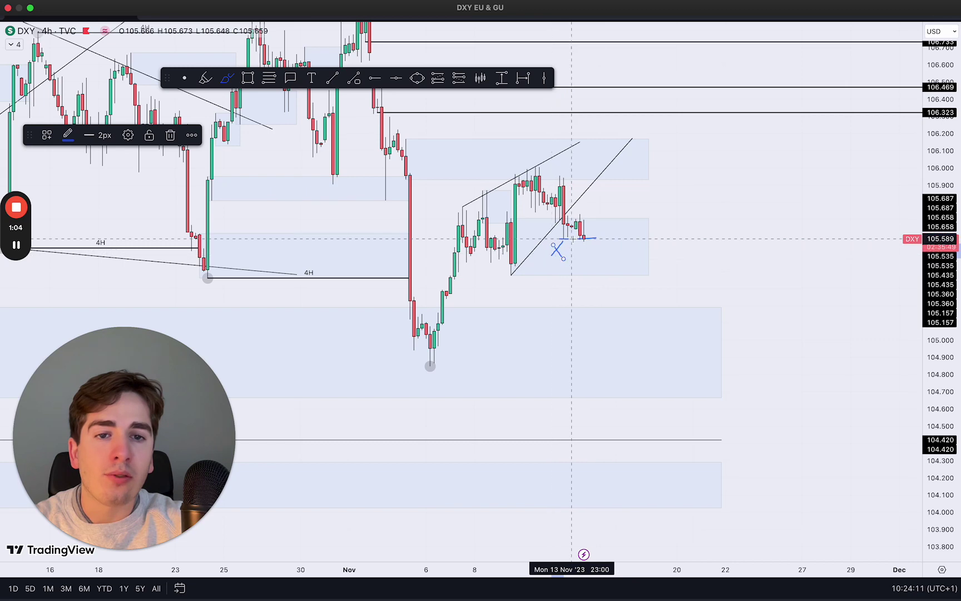
mouse_move(564, 219)
left_mouse_down()
mouse_move(617, 219)
mouse_move(620, 235)
left_mouse_up()
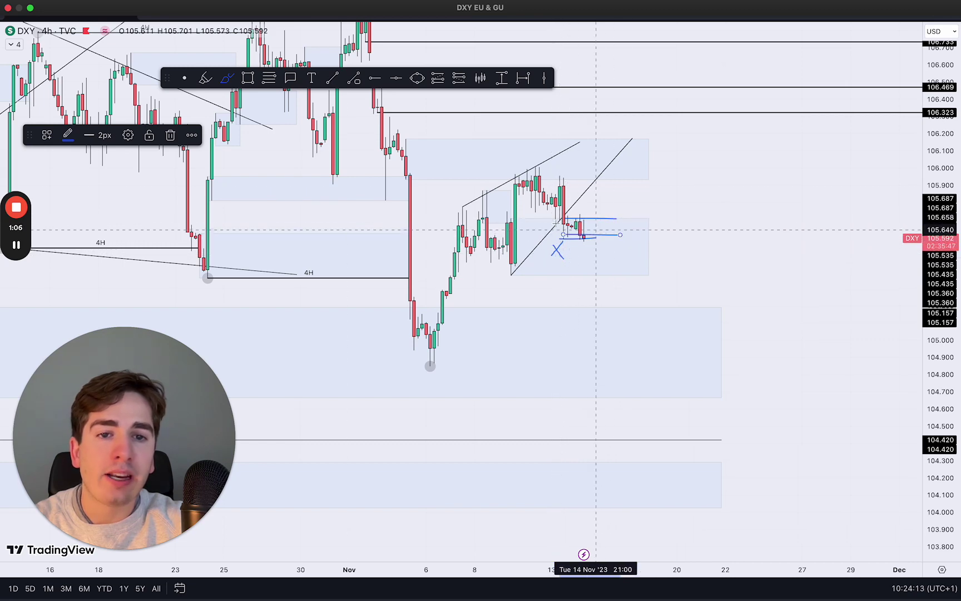
Step: Examine the brushed levels around the latest candles on the 1-hour interval
type("1h")
key("Return")
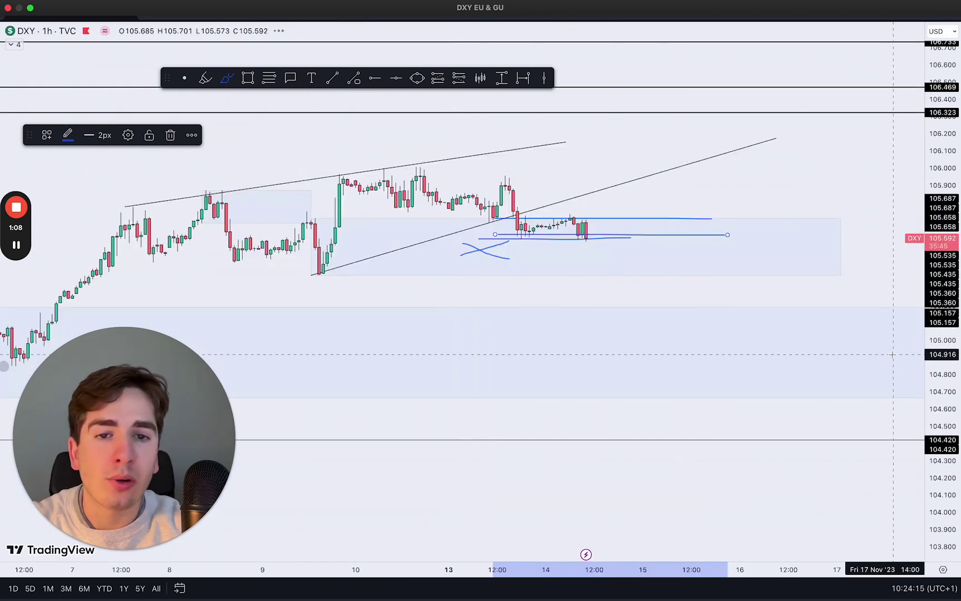
scroll(766, 109, "up", 3)
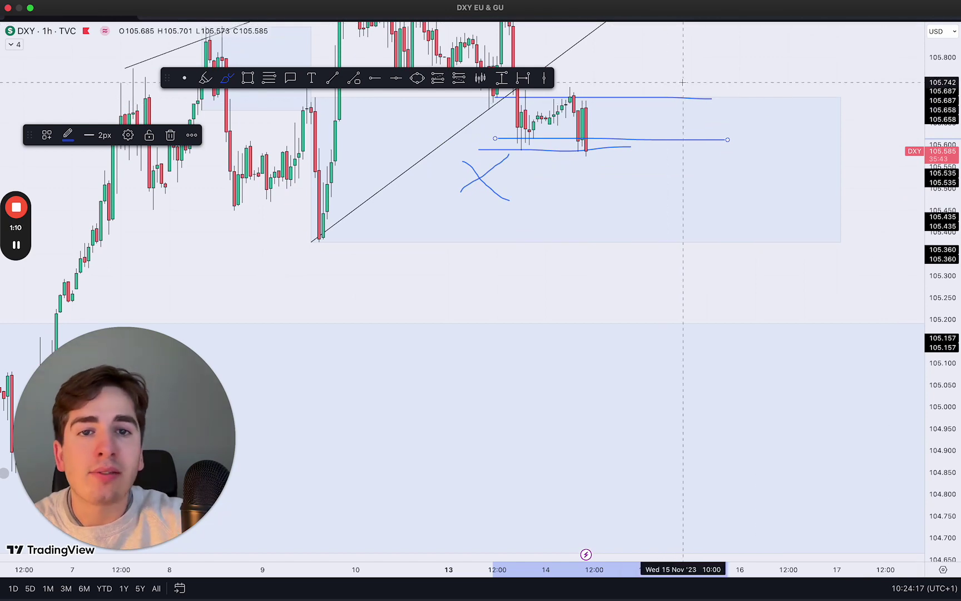
key("Escape")
left_click_drag(677, 76, 685, 212)
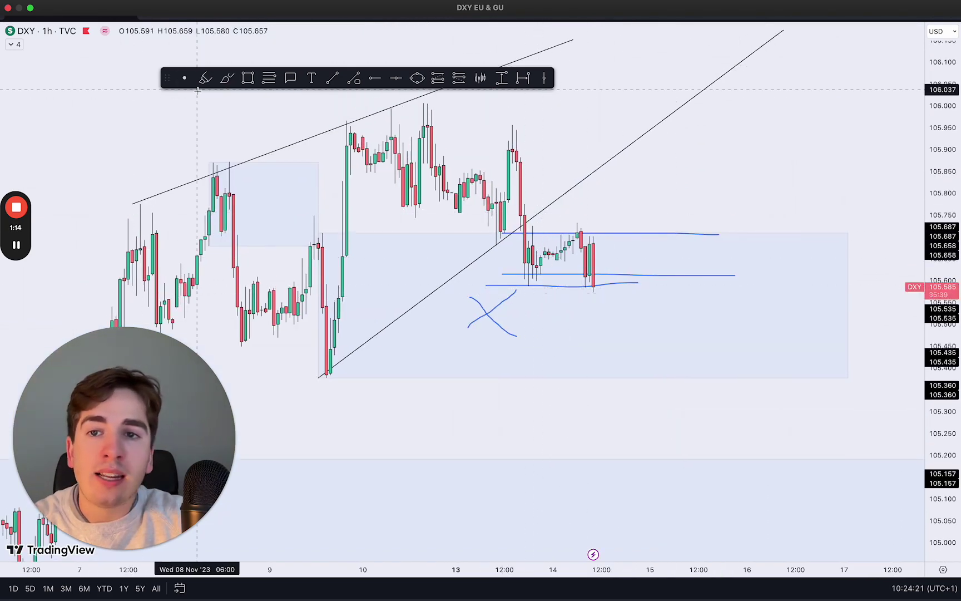
Step: Sketch a projected rebound to the broken trendline and an alternative drop below the shaded zone, removing both paths
left_click(225, 79)
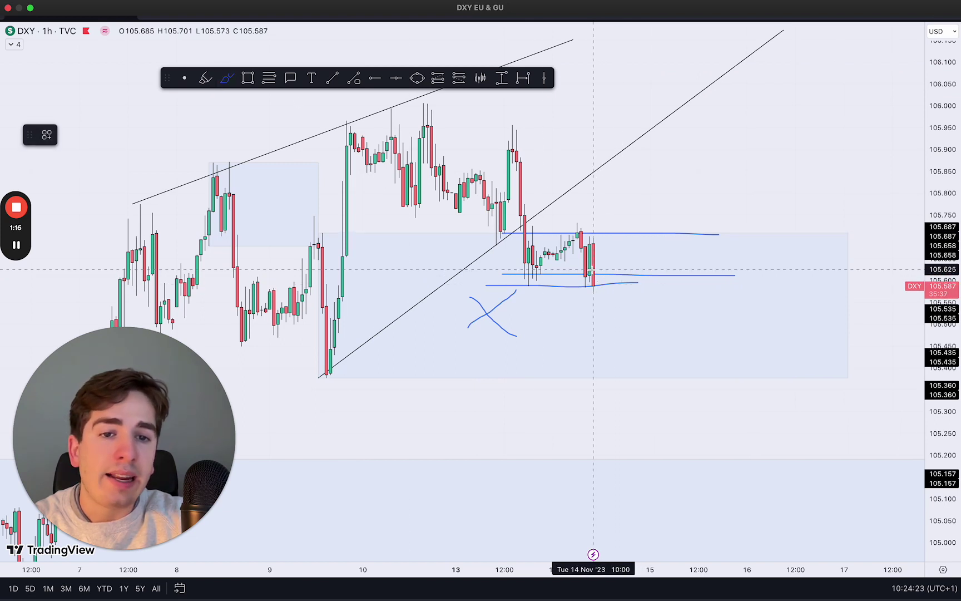
mouse_move(593, 271)
left_mouse_down()
mouse_move(601, 291)
mouse_move(625, 152)
left_mouse_up()
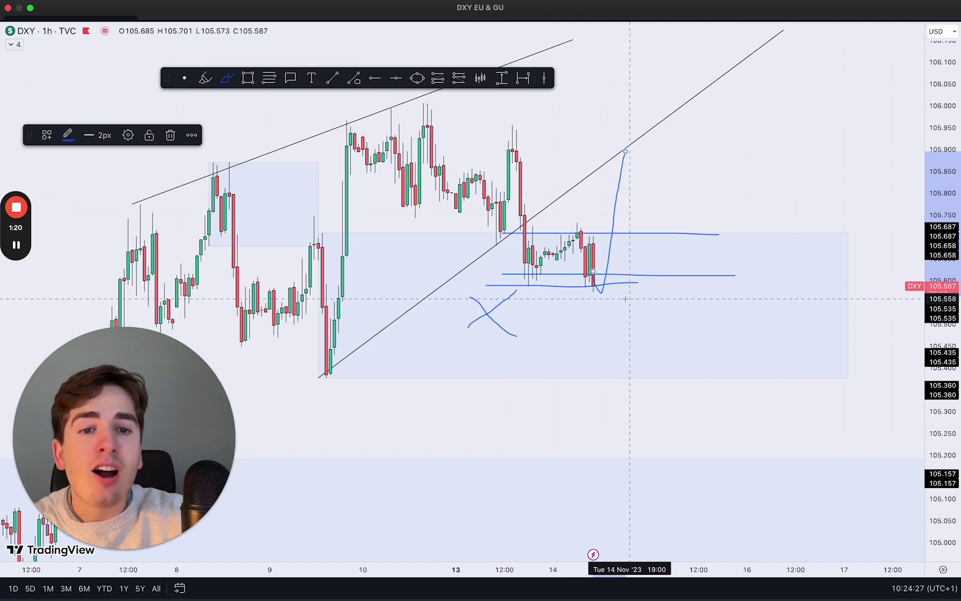
left_click_drag(602, 287, 655, 466)
key("Delete")
key("super+z")
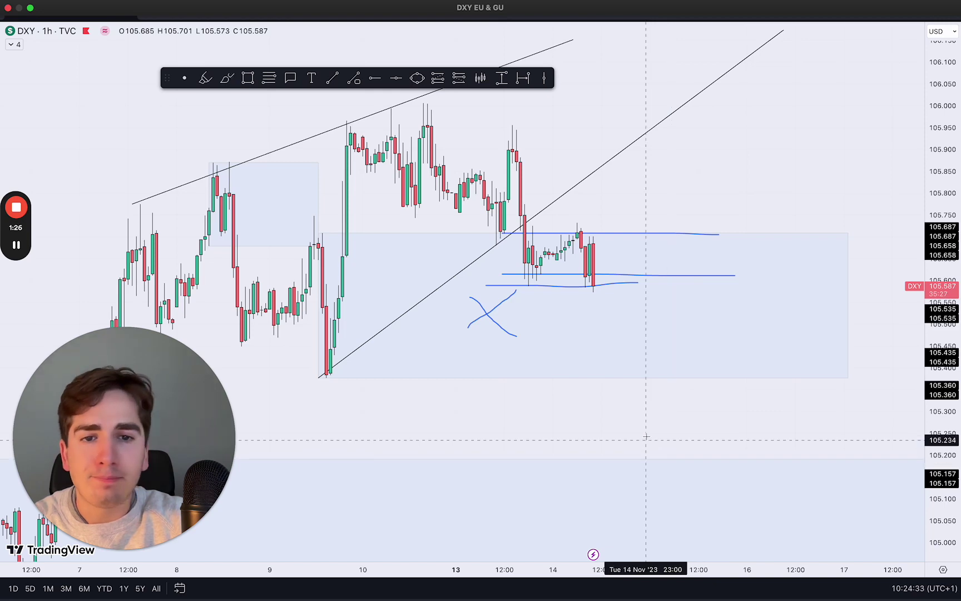
Step: Undo the last brushed horizontal line and switch the chart back to the 4-hour interval
key("super+z")
key("super+z")
key("super+z")
type("4")
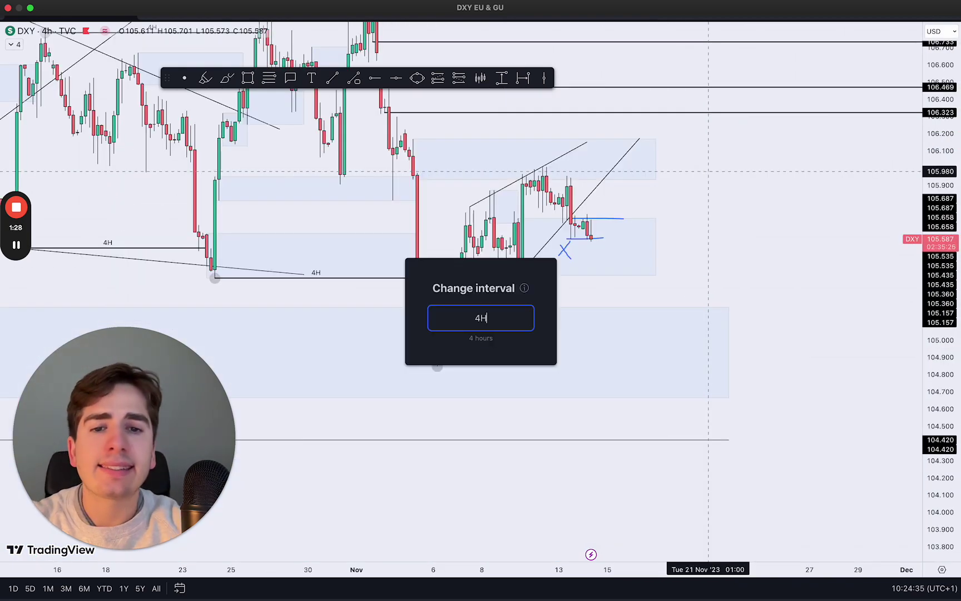
type("H")
key("Return")
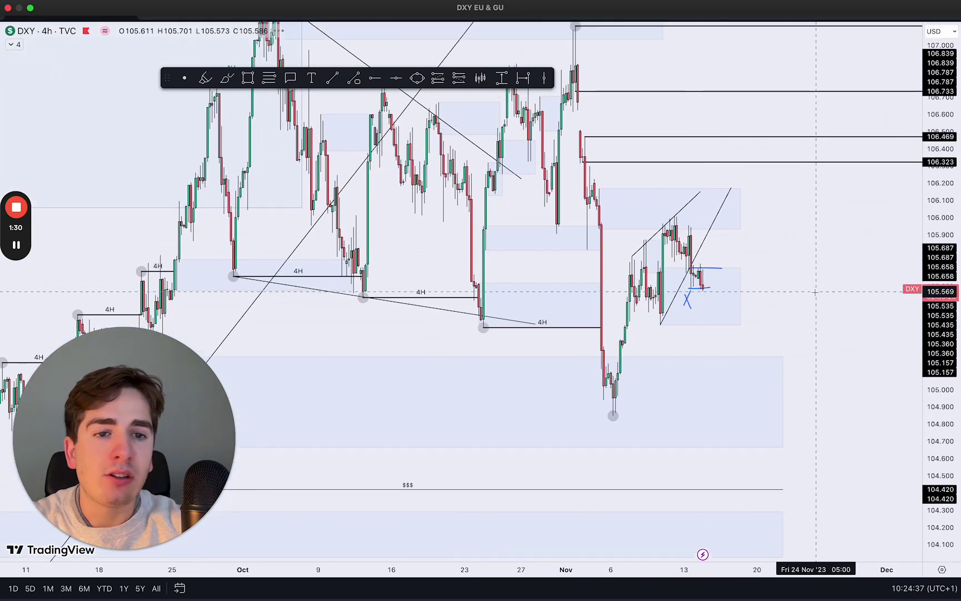
Step: Brush a horizontal line from the 9 November swing low at about 105.375, then sketch and undo a projected rebound from the latest candle
scroll(695, 334, "up", 3)
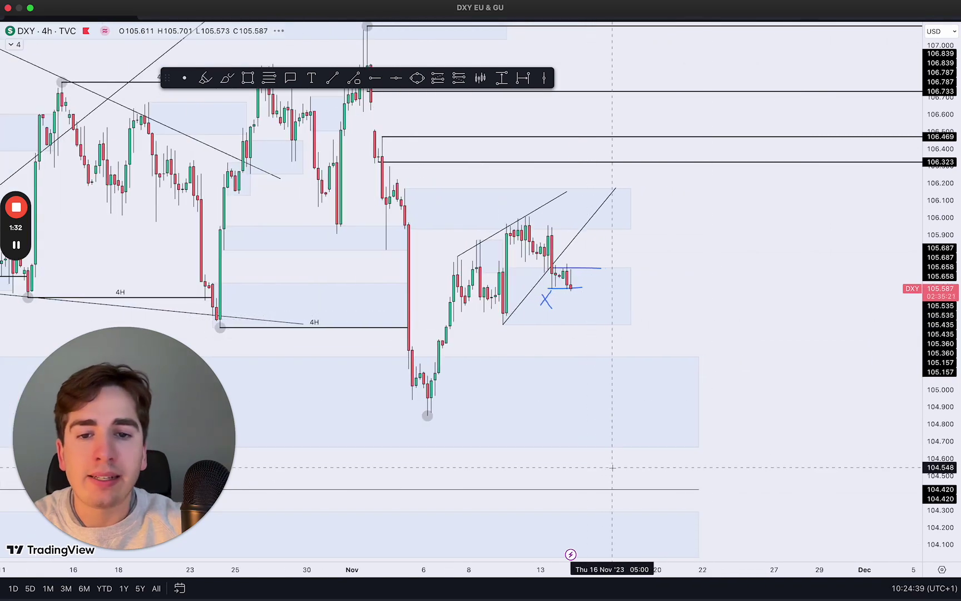
left_click(227, 78)
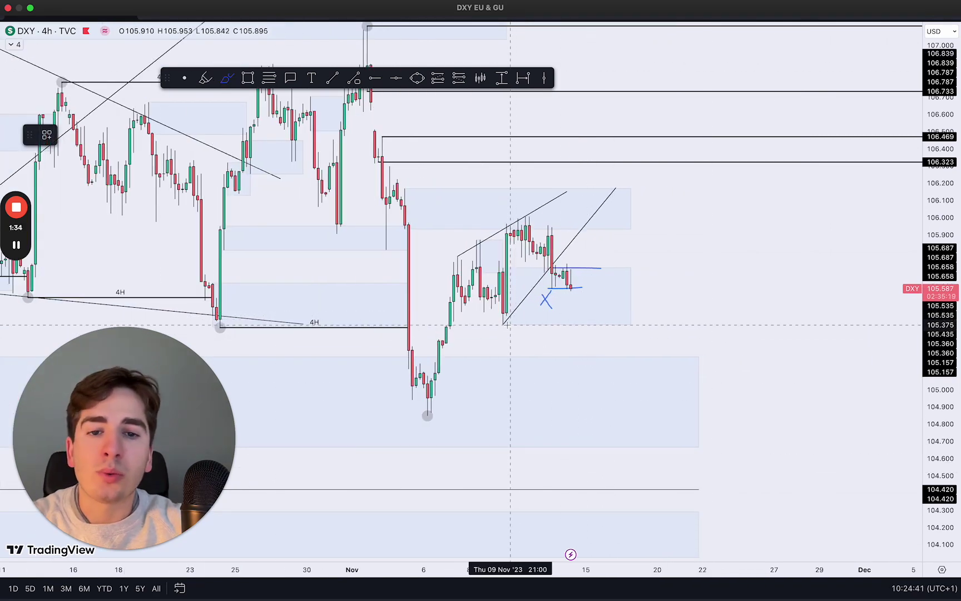
left_click_drag(502, 324, 707, 327)
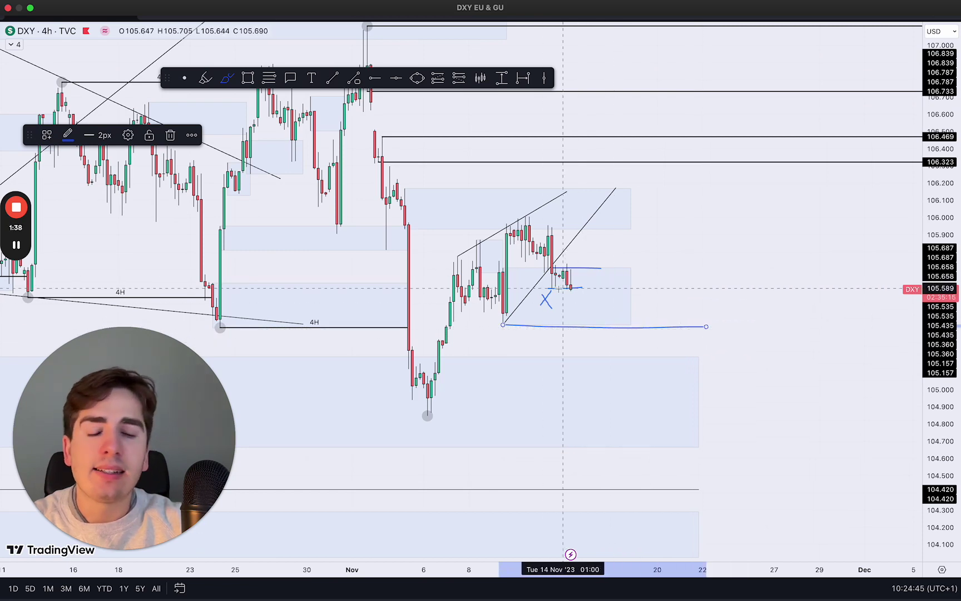
left_click_drag(571, 285, 602, 229)
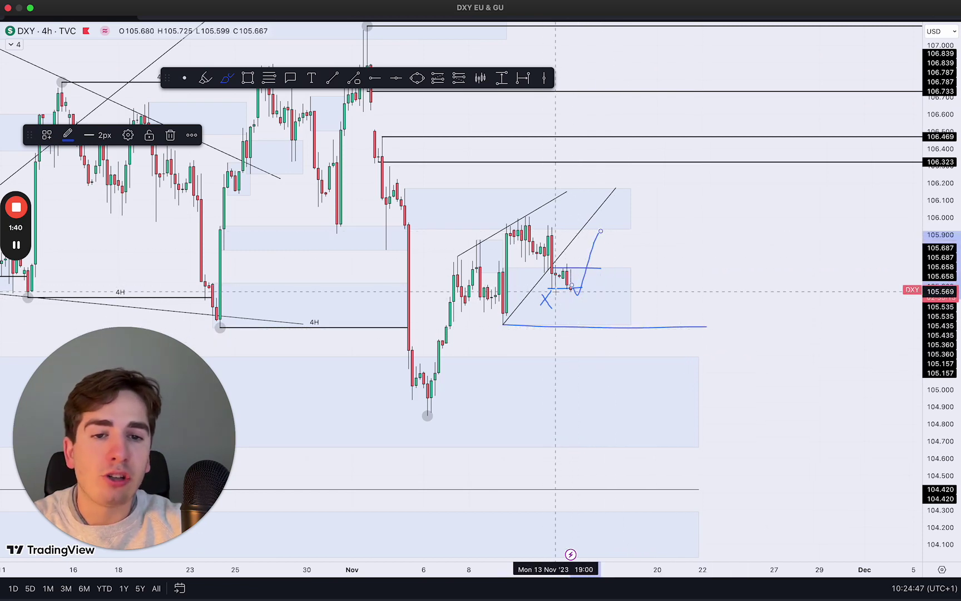
key("super+z")
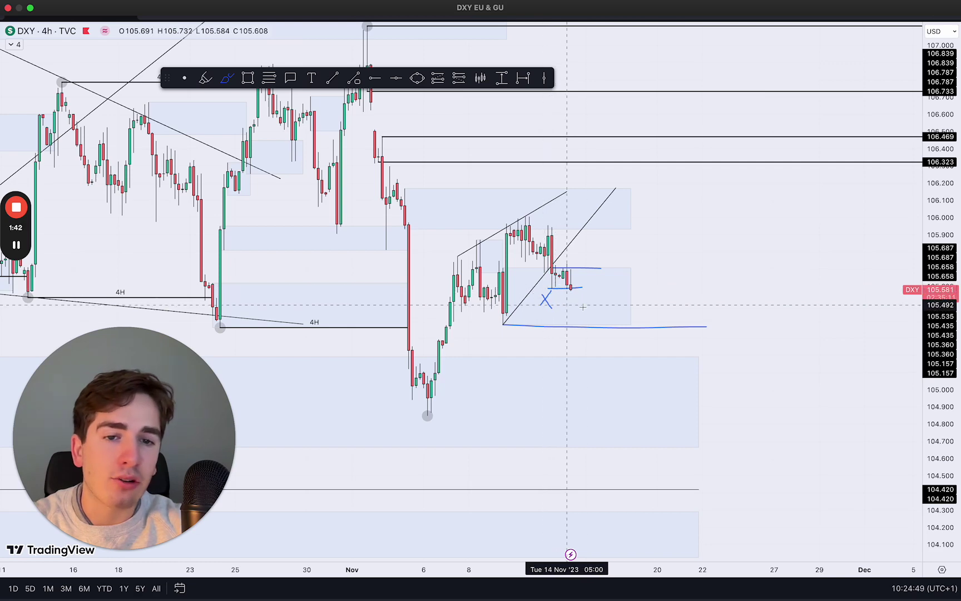
Step: Brush horizontal lines above and below the latest DXY candles, then undo all the brushed marks around them
left_click_drag(538, 268, 632, 264)
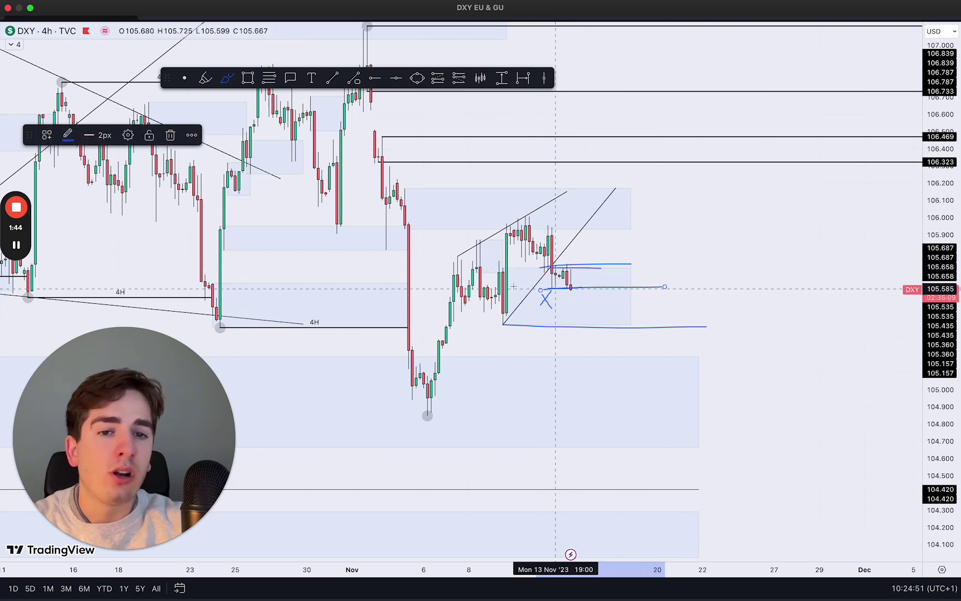
key("super+z")
key("super+z")
key("super+z")
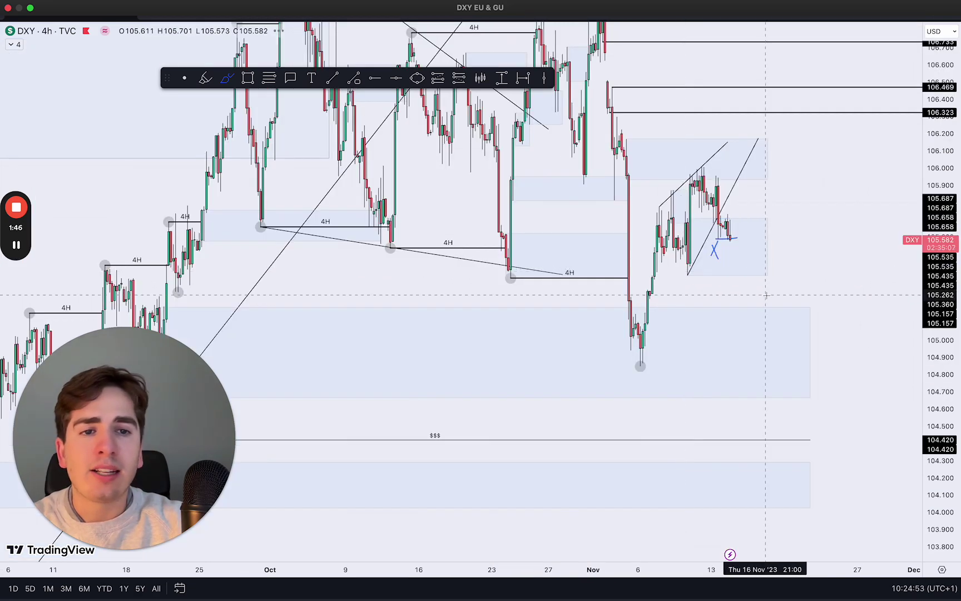
key("super+z")
key("super+z")
key("Escape")
Step: Compress the DXY price scale and switch the chart symbol to EURUSD
left_click_drag(946, 190, 931, 328)
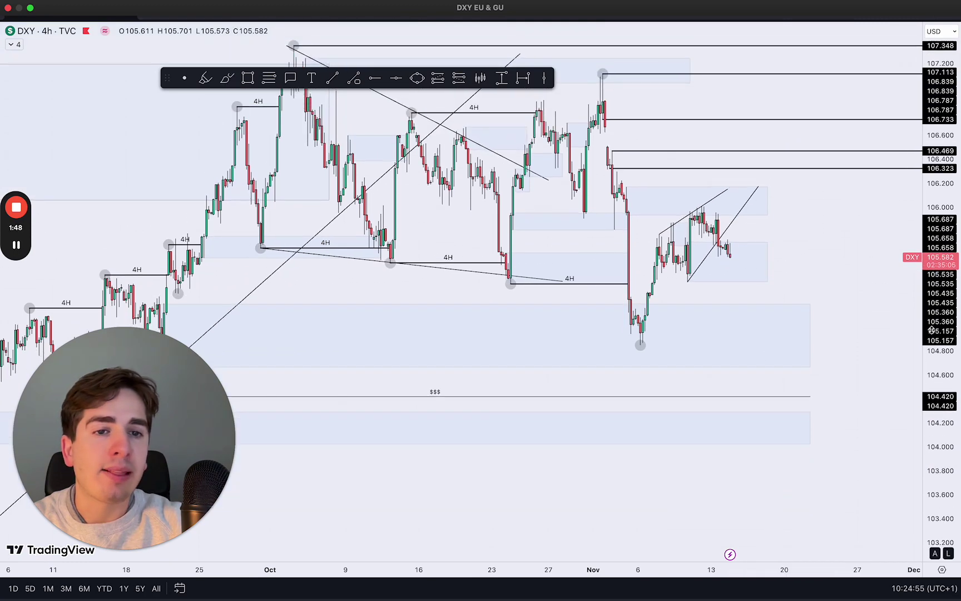
type("EURUSD")
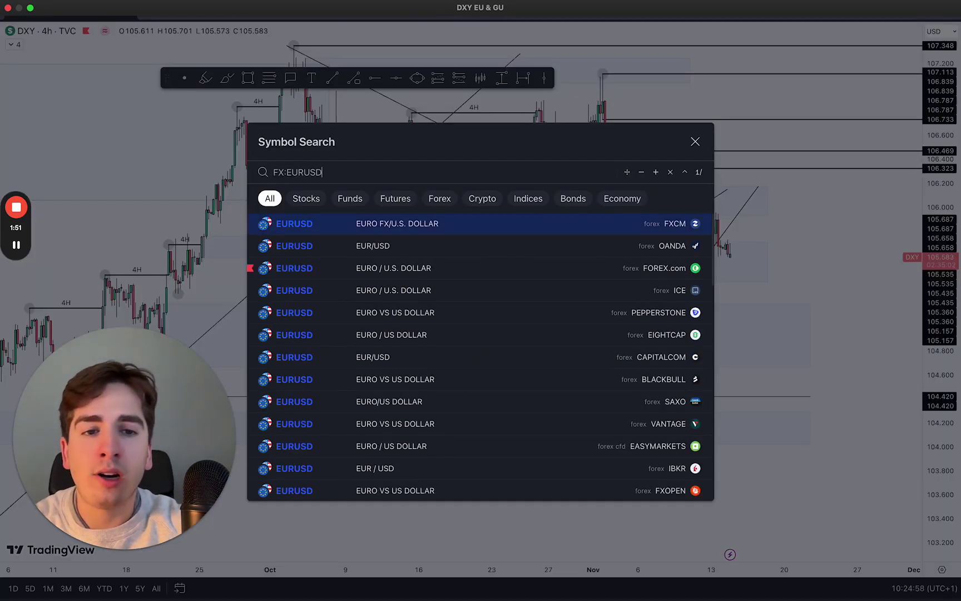
key("Return")
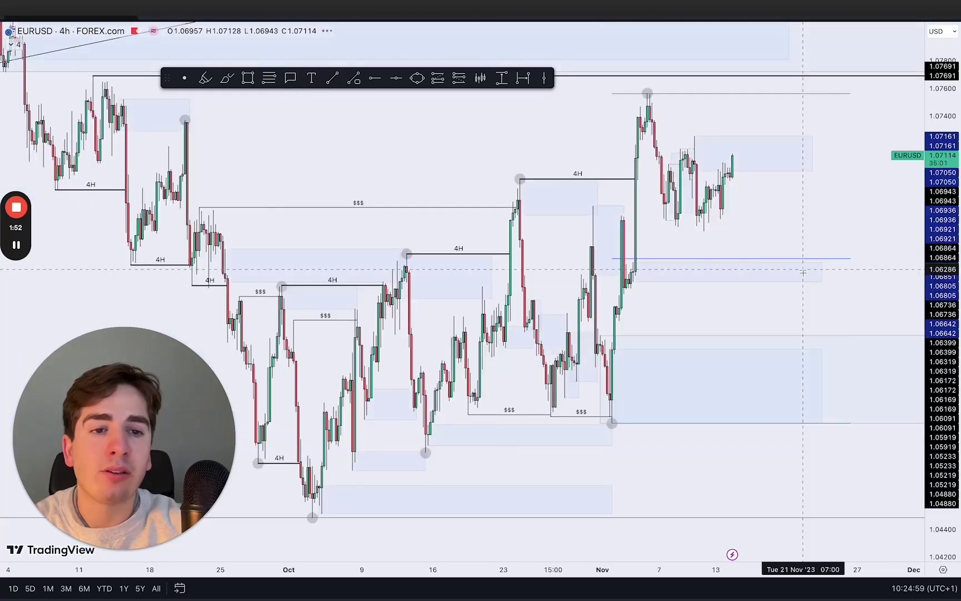
mouse_move(854, 227)
left_mouse_down()
mouse_move(736, 334)
mouse_move(745, 334)
mouse_move(750, 265)
mouse_move(723, 228)
left_mouse_up()
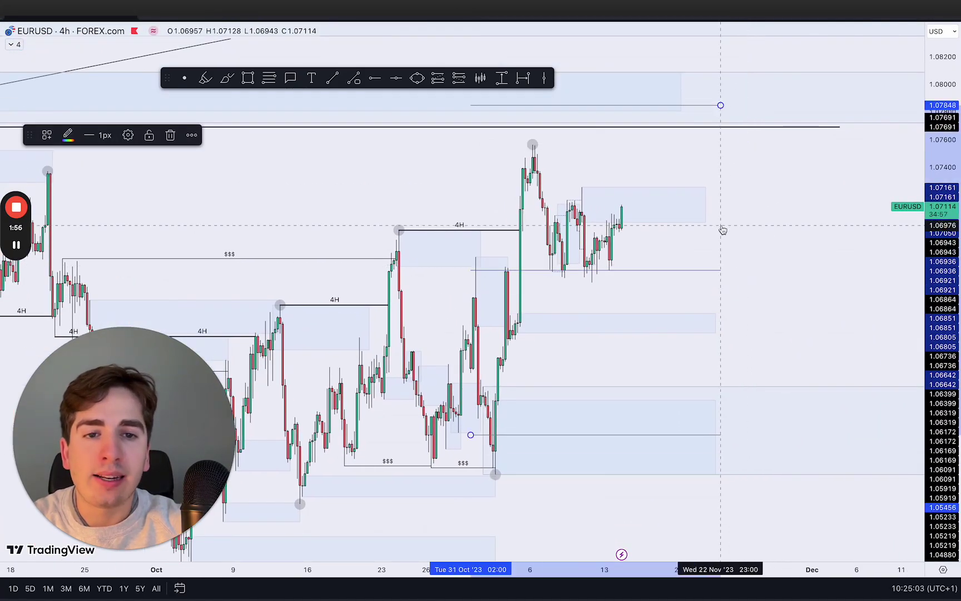
key("super+z")
left_click(759, 243)
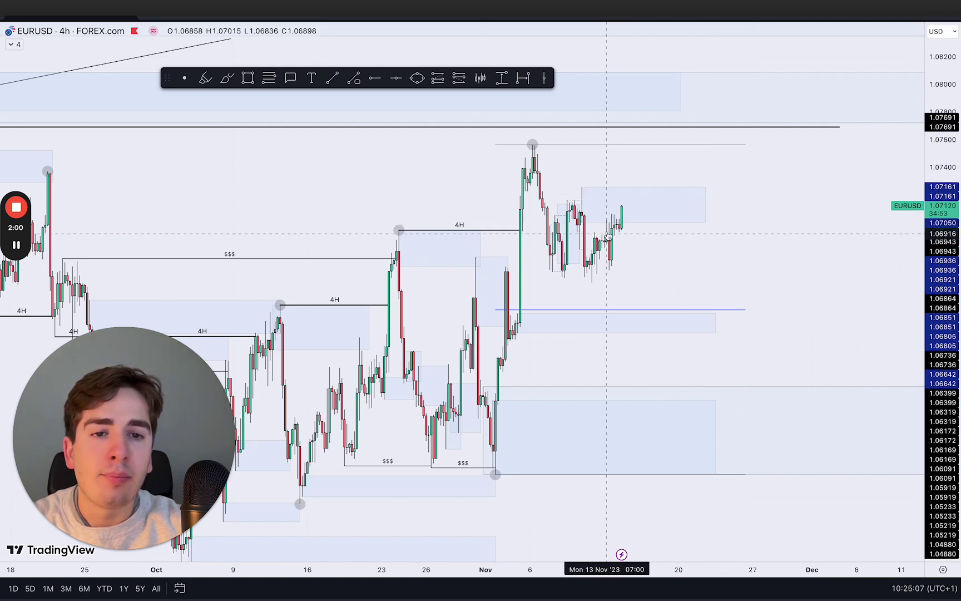
Step: Switch the EURUSD chart to the 15-minute interval and bring the latest candles and nearby shaded zones into view
left_click(581, 221)
type("15")
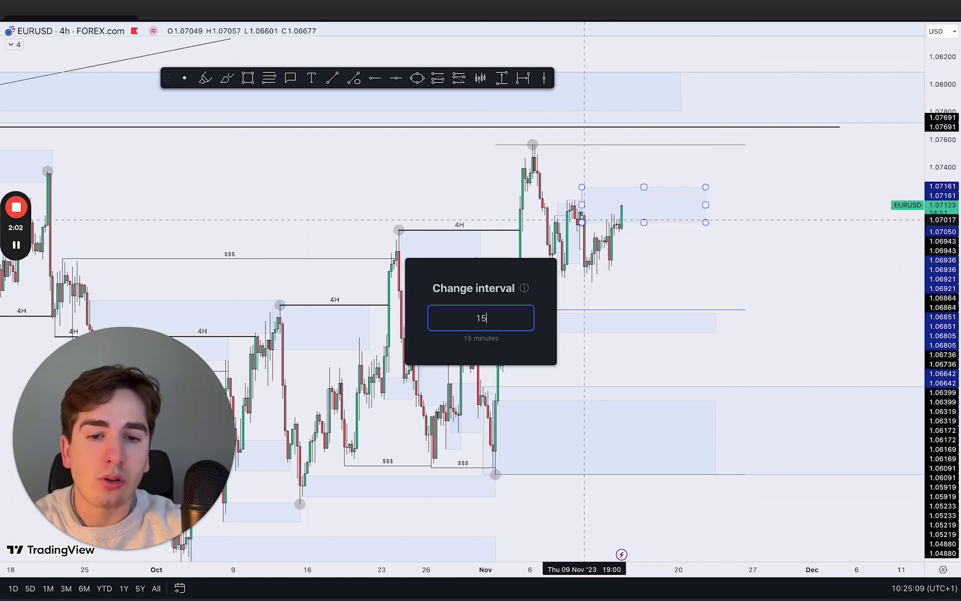
key("Return")
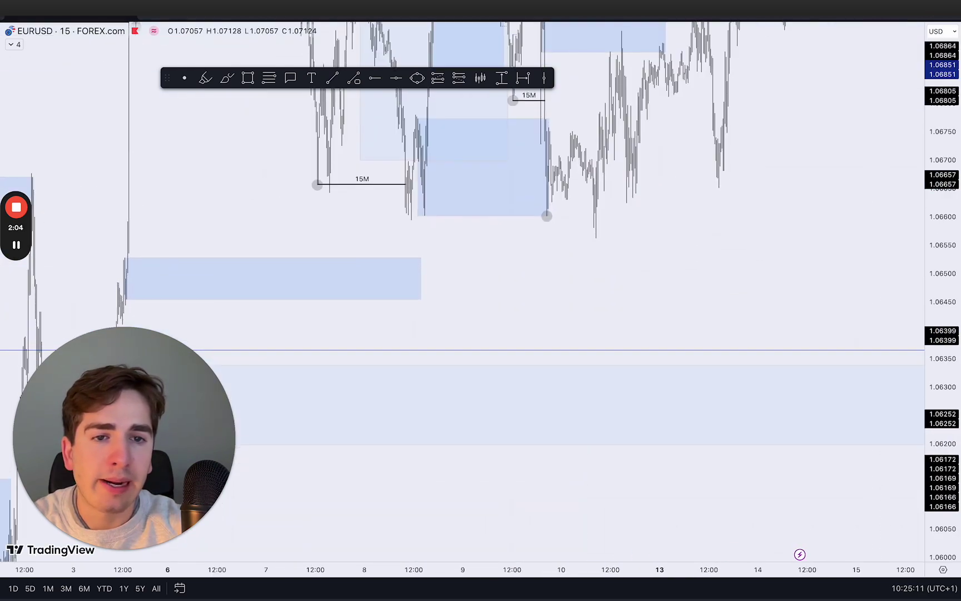
scroll(657, 133, "up", 10)
left_click_drag(601, 99, 756, 483)
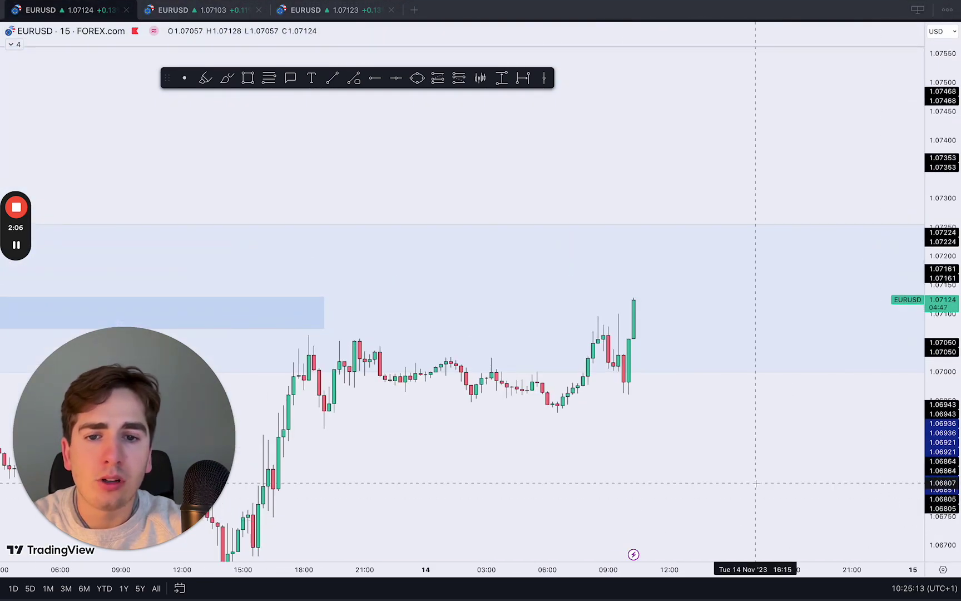
scroll(756, 484, "down", 5)
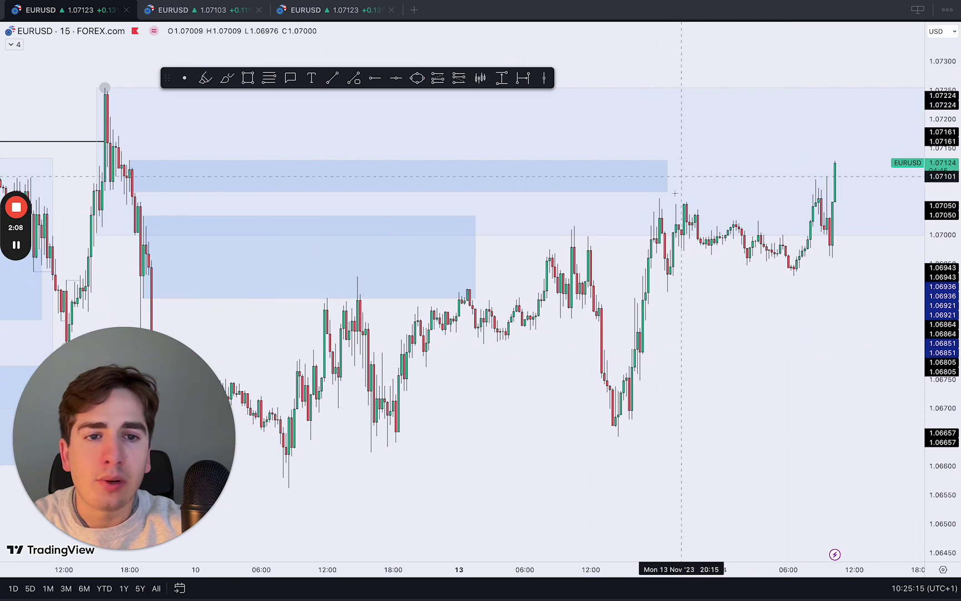
Step: Extend the darker shaded zone that starts on 9 November so its end reaches the latest candles on 14 November
left_click(668, 176)
left_click_drag(667, 176, 829, 176)
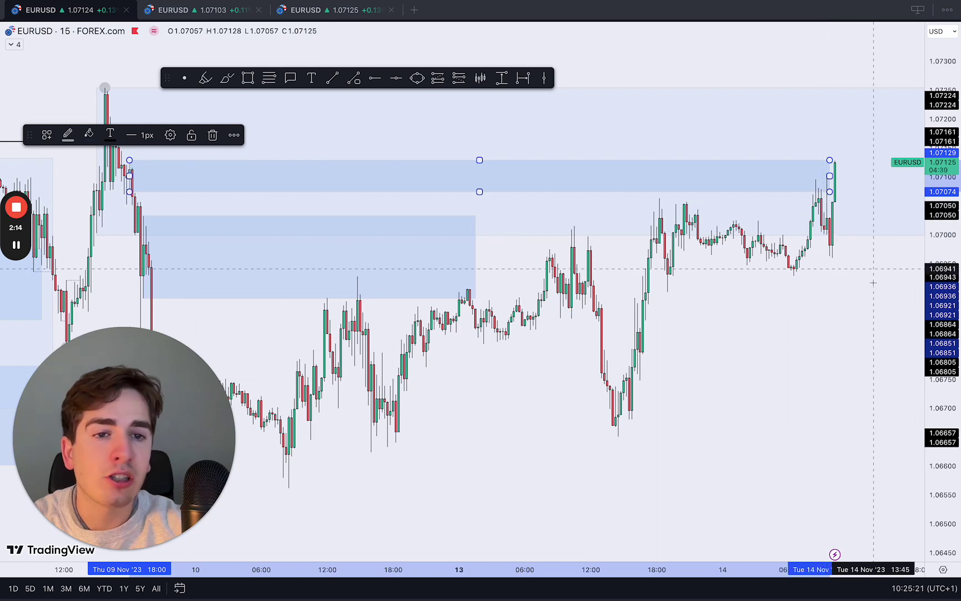
left_click(873, 244)
Step: Brush an arc over the 9 November swing high and another under the following swing low
scroll(846, 257, "down", 3)
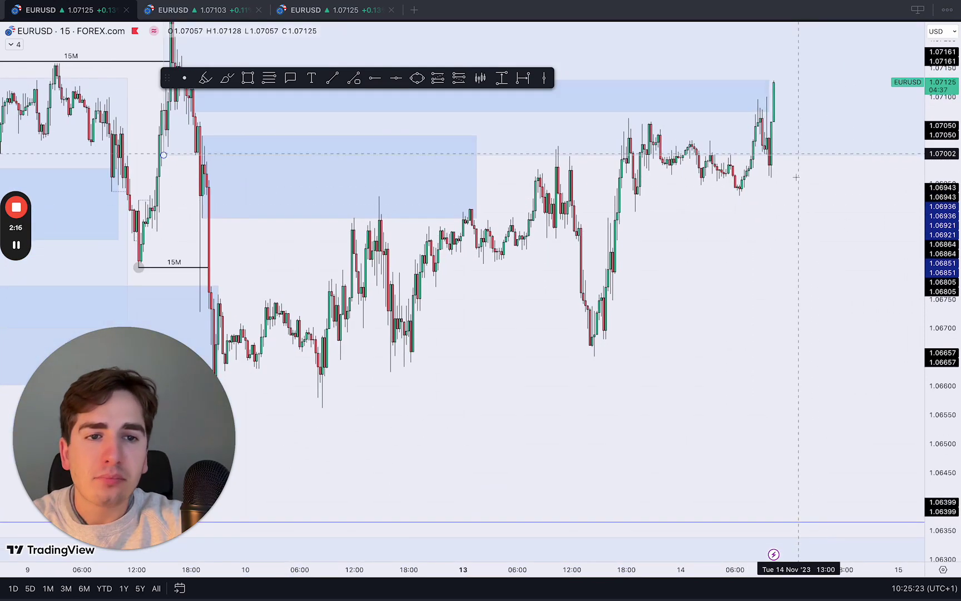
scroll(781, 259, "down", 3)
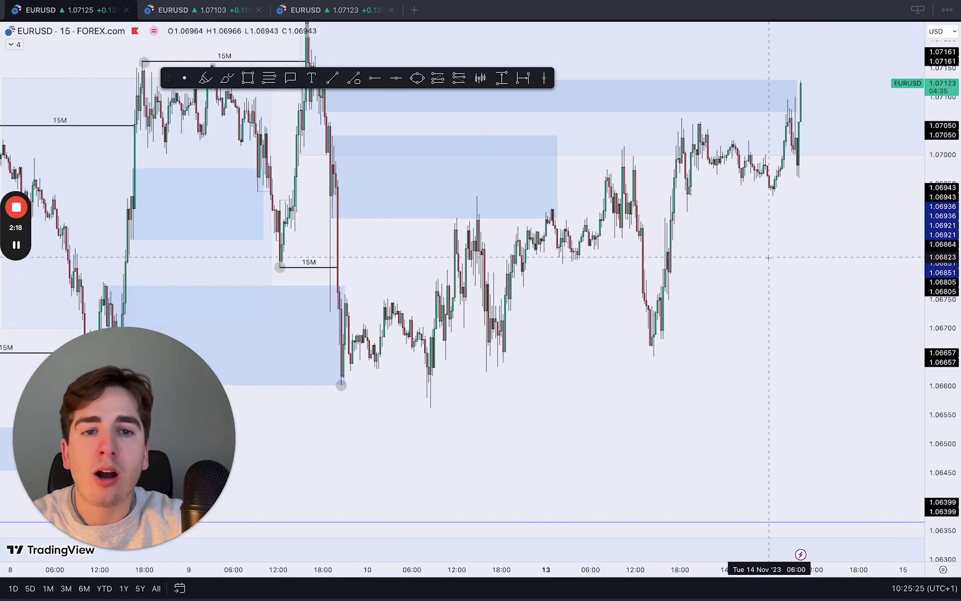
left_click_drag(768, 256, 710, 289)
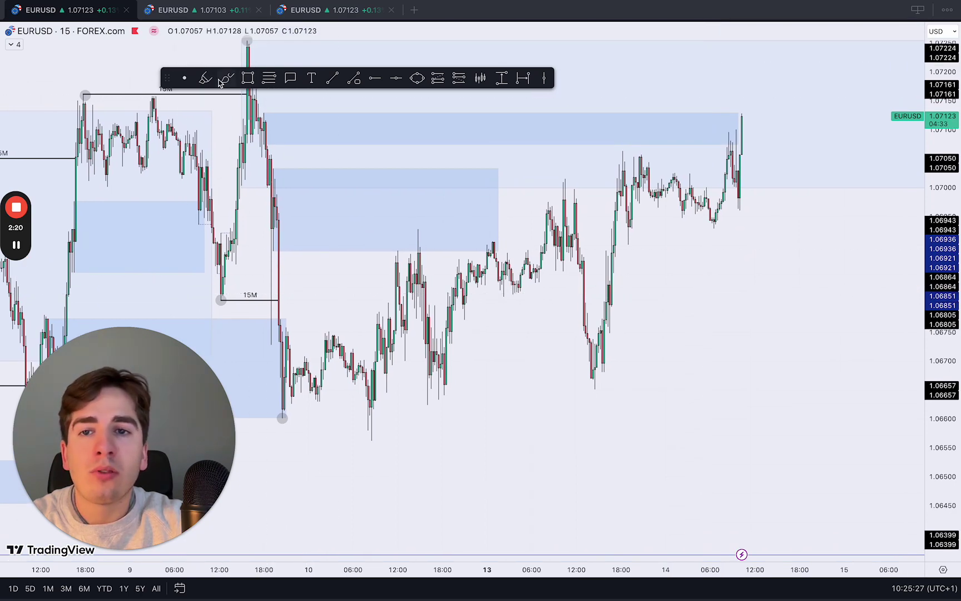
mouse_move(952, 79)
left_mouse_down()
mouse_move(959, 189)
mouse_move(948, 261)
left_mouse_up()
scroll(434, 194, "down", 1)
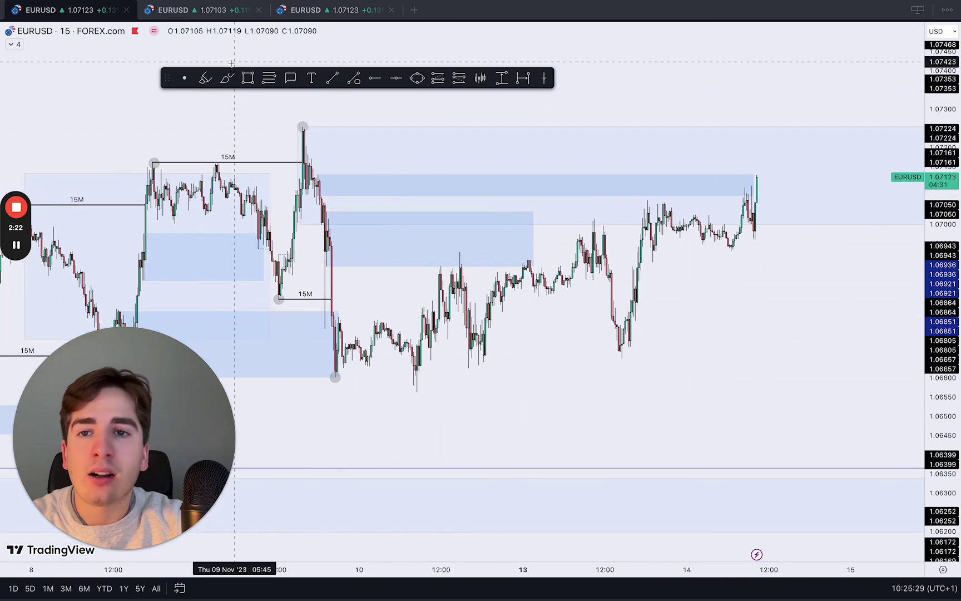
left_click(227, 79)
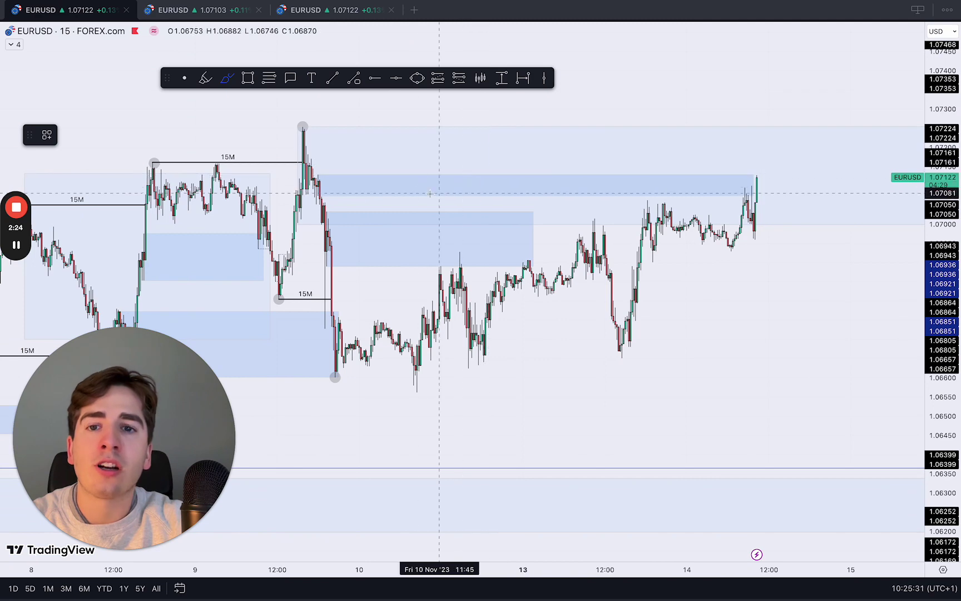
left_click_drag(284, 136, 327, 135)
left_click_drag(317, 373, 333, 386)
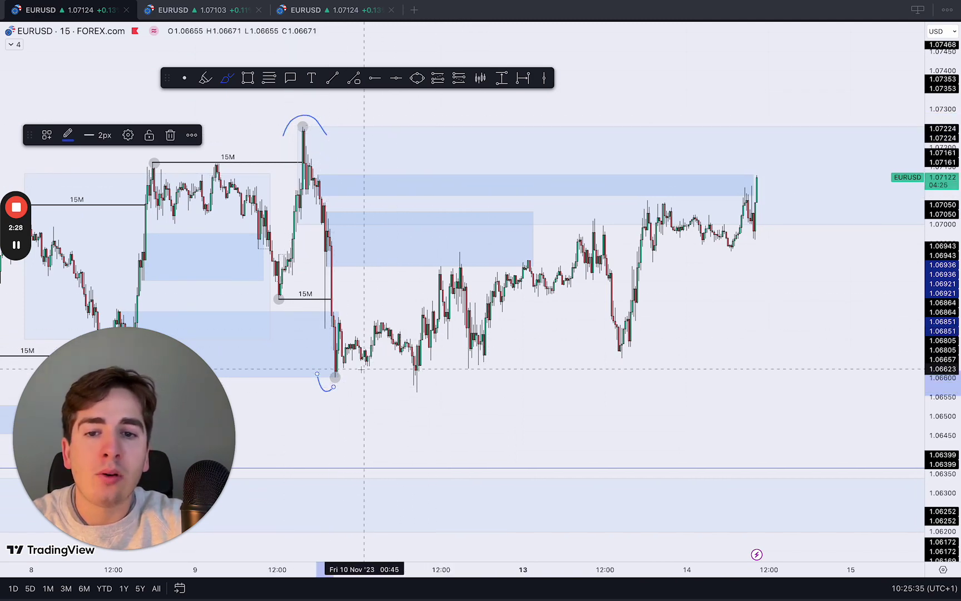
Step: Brush horizontal lines across the successive swing highs between 10 and 14 November
left_click_drag(342, 318, 436, 319)
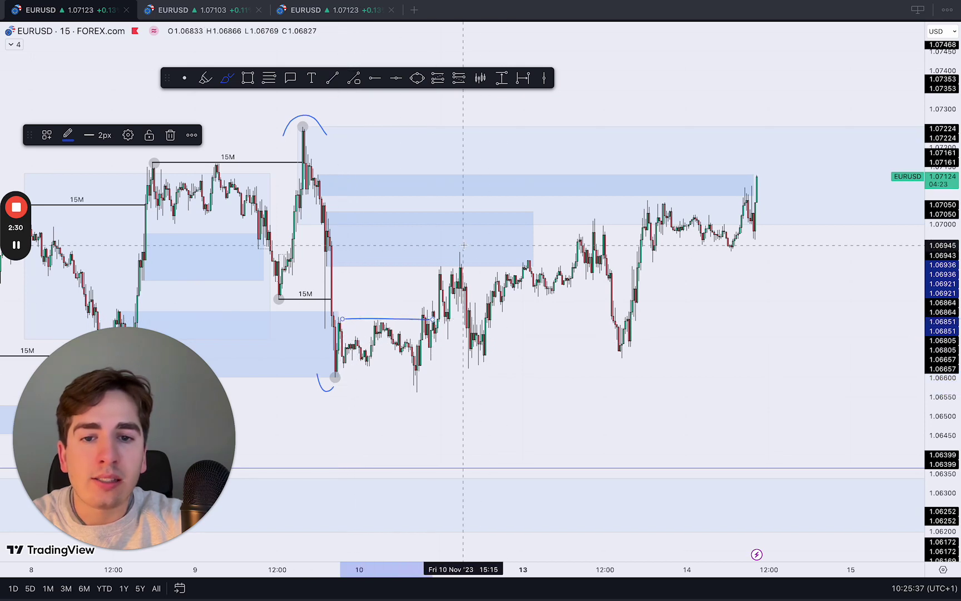
mouse_move(454, 251)
left_mouse_down()
mouse_move(591, 248)
mouse_move(640, 214)
mouse_move(772, 196)
left_mouse_up()
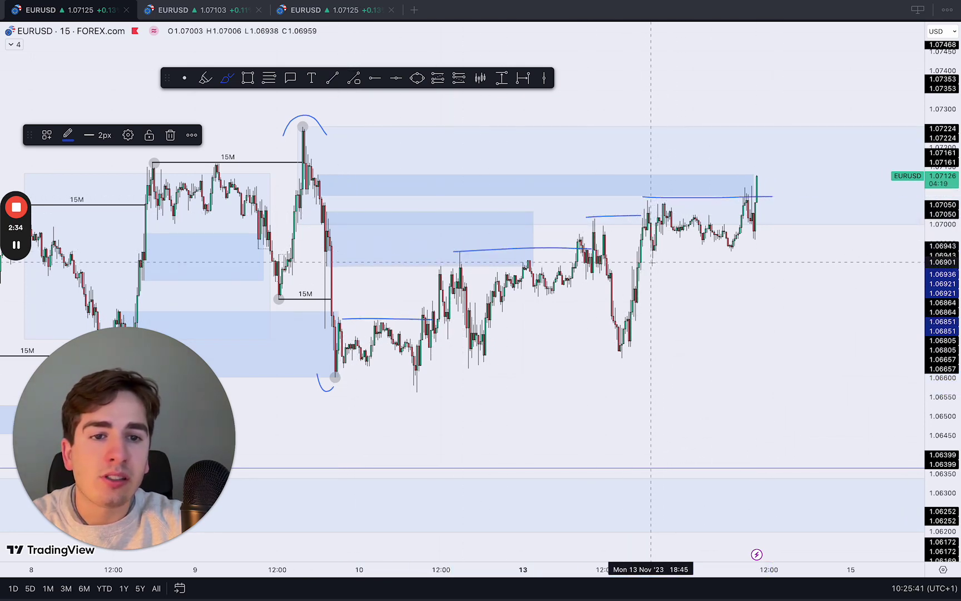
Step: Brush a line under the 13 November pullback low and an arc over the latest high, then undo the four most recent strokes
left_click_drag(654, 261, 843, 265)
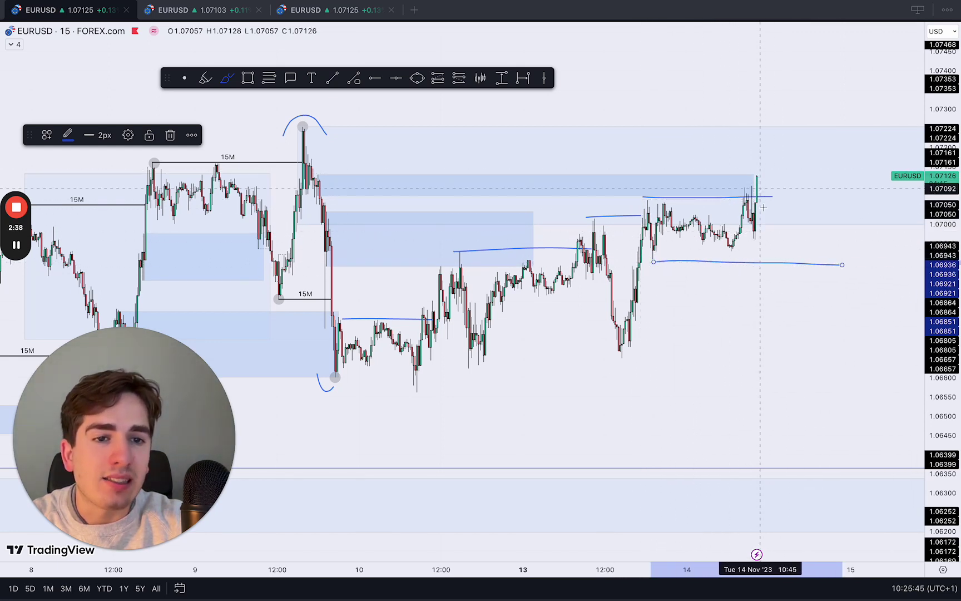
left_click_drag(756, 194, 728, 203)
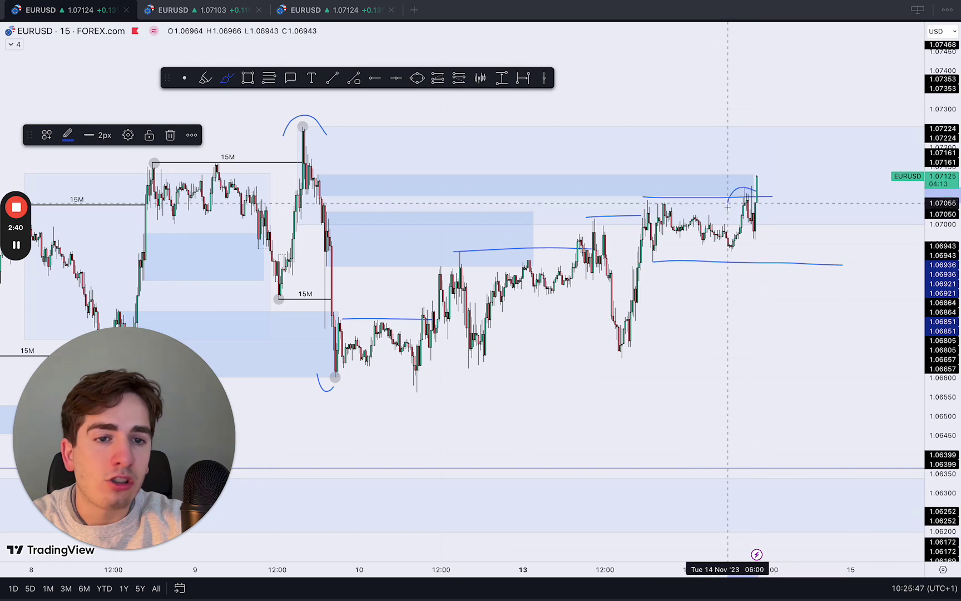
key("super+z")
key("super+z")
key("super+z")
key("super+z")
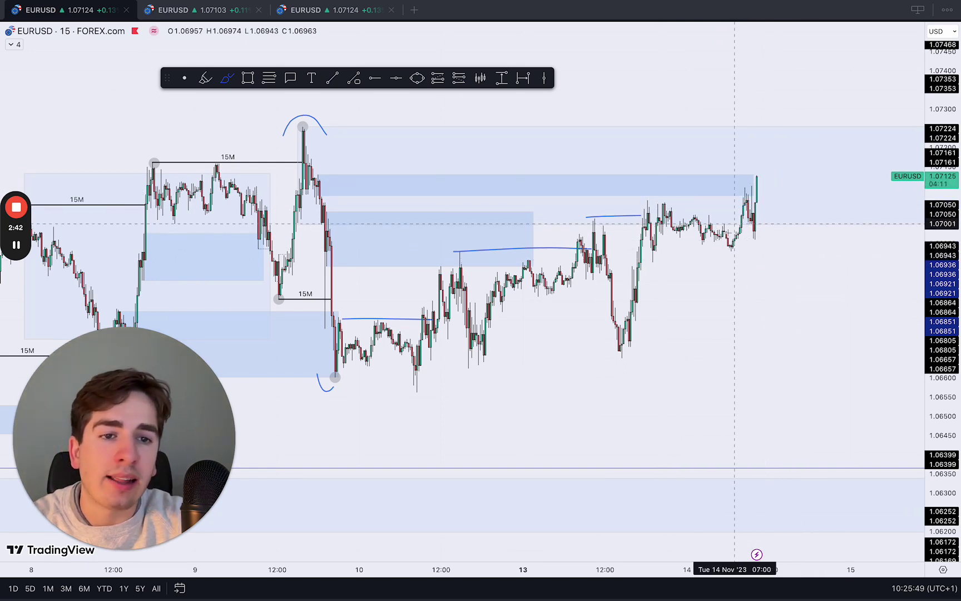
Step: Brush a support line at about 1.0690 and a projected path that breaks it, rebounds and falls to about 1.0670
left_click_drag(648, 262, 868, 262)
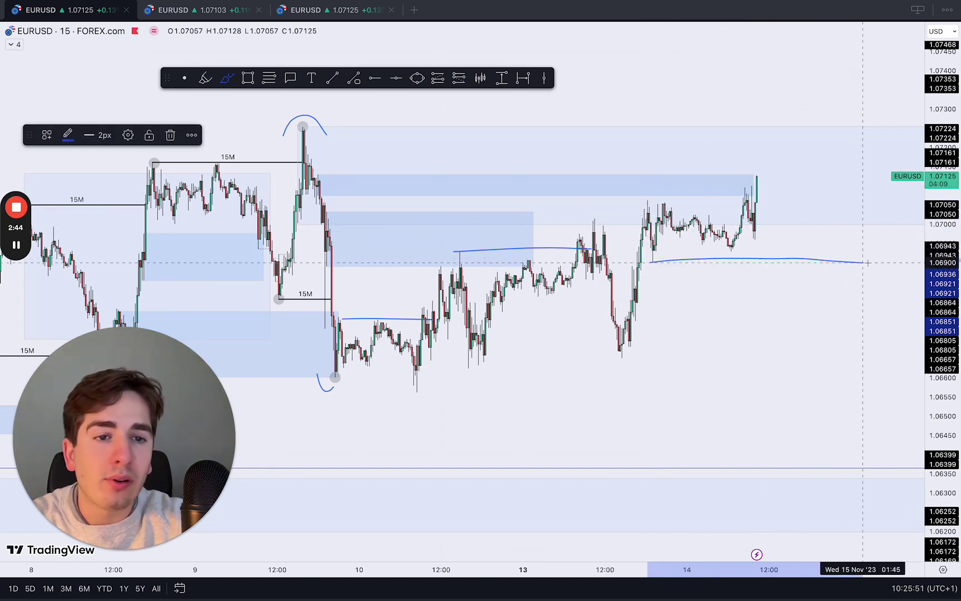
mouse_move(745, 192)
left_mouse_down()
mouse_move(780, 292)
mouse_move(800, 211)
mouse_move(832, 340)
left_mouse_up()
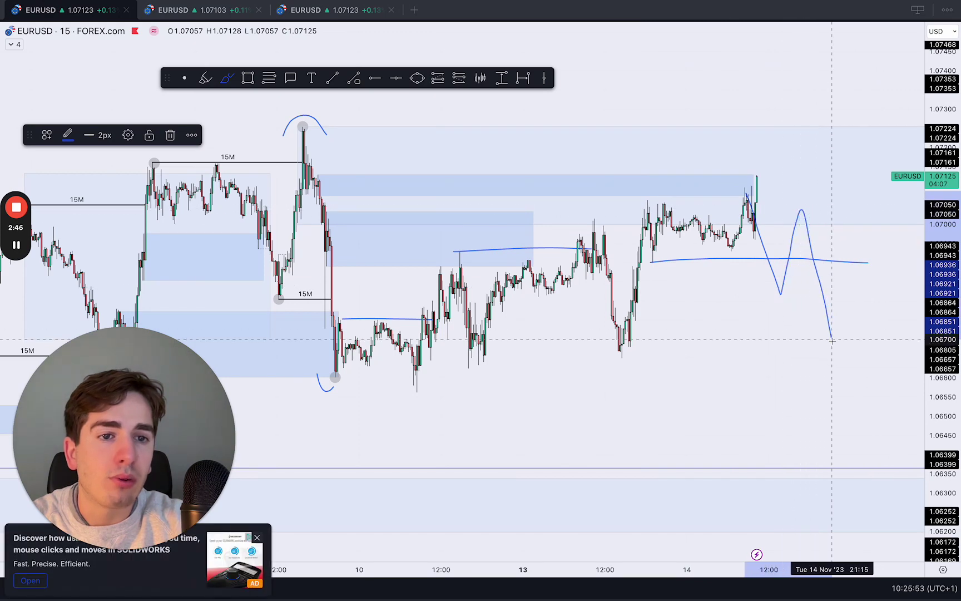
Step: Dismiss the advertisement and the ad-free upgrade offer, and leave the Brush tool
left_click(260, 541)
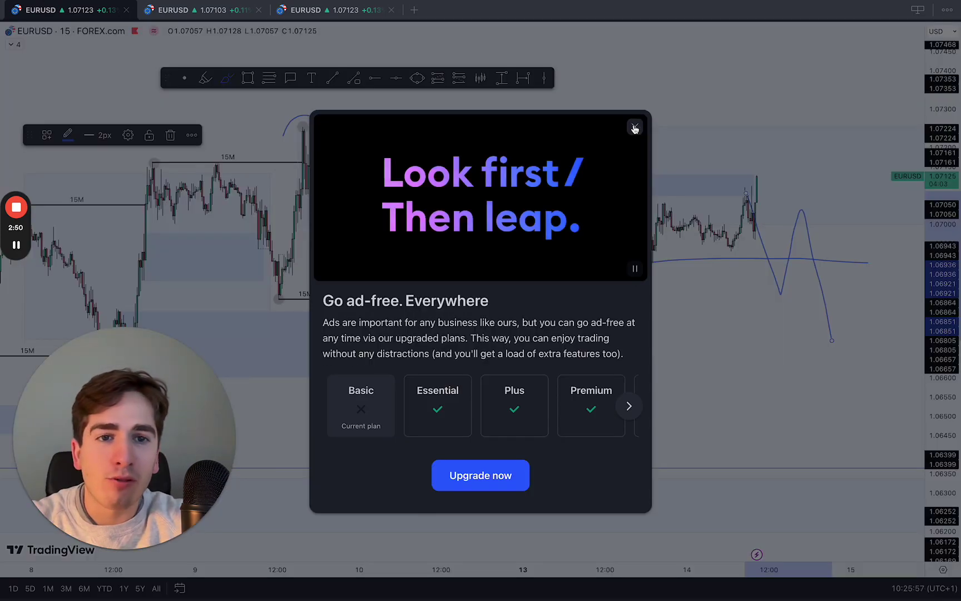
left_click(636, 125)
scroll(740, 228, "up", 2)
key("Escape")
left_click(674, 337)
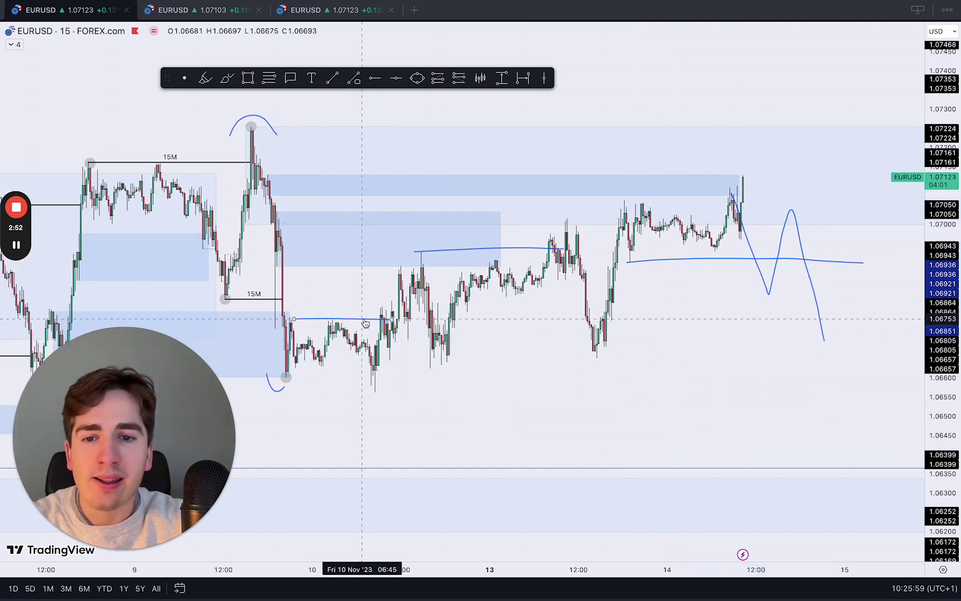
Step: Delete the three brushed horizontal lines and the projected price path from the 15-minute chart
left_click(366, 319)
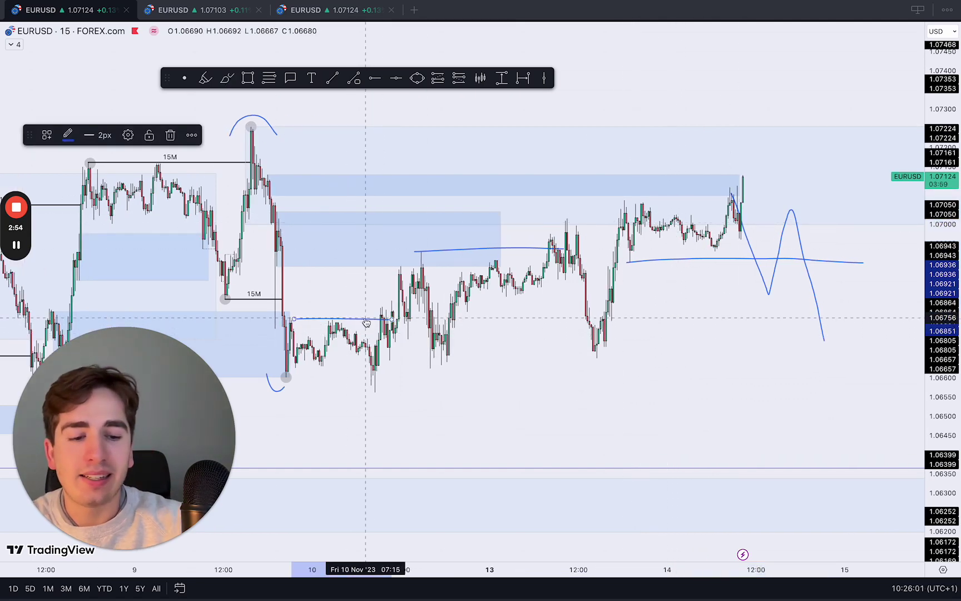
key("Delete")
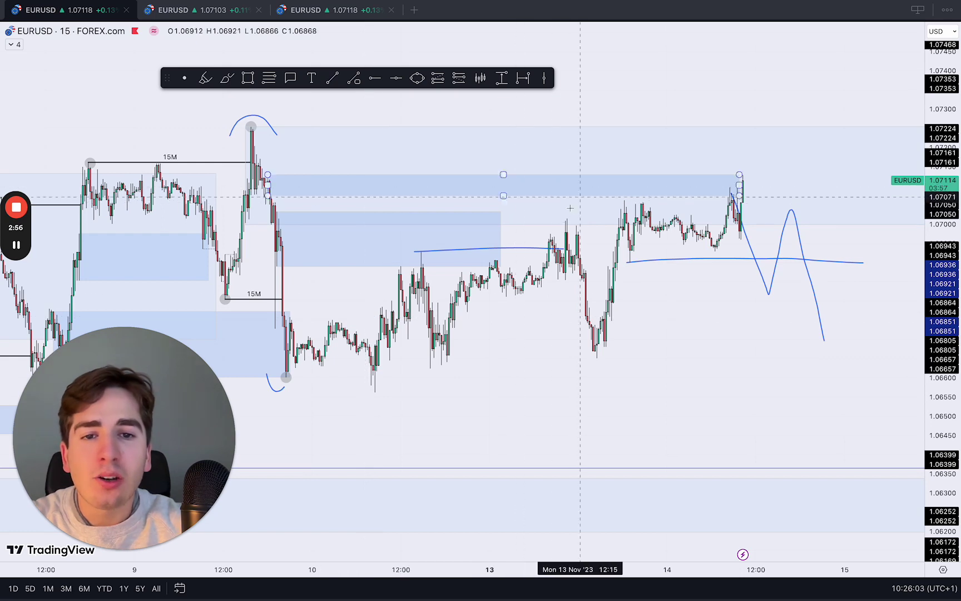
left_click(532, 249)
key("Delete")
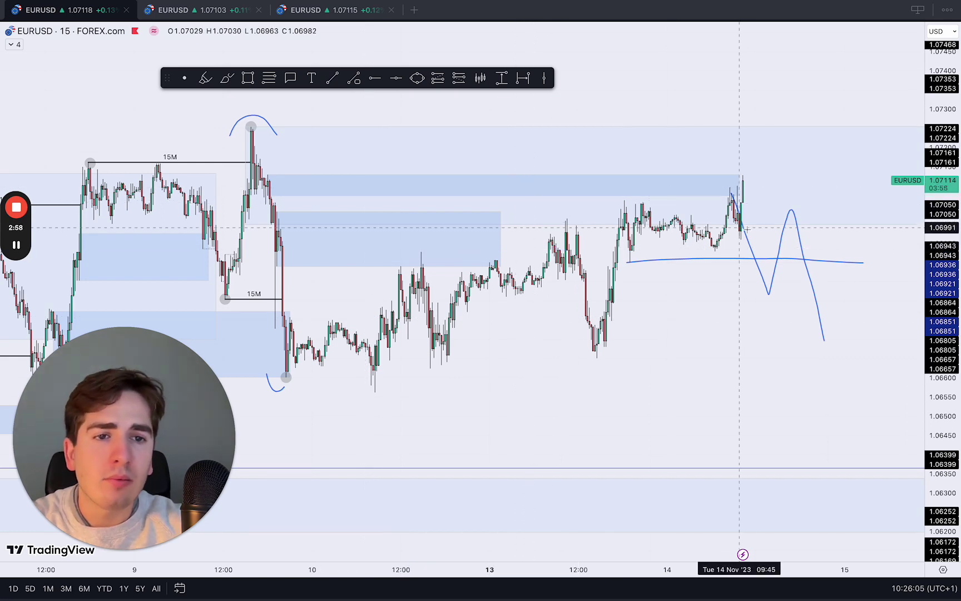
left_click(756, 258)
key("Delete")
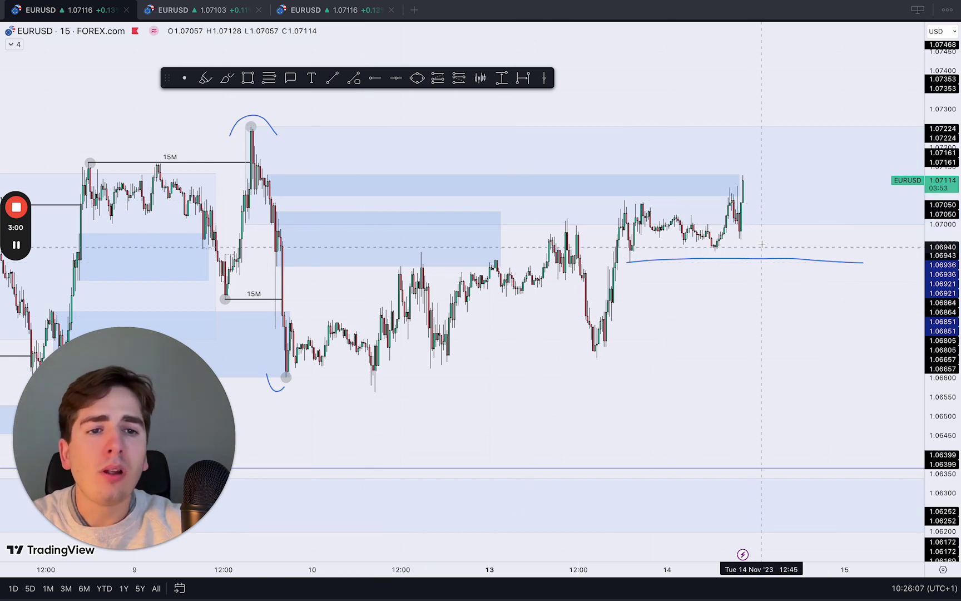
left_click(756, 263)
key("Delete")
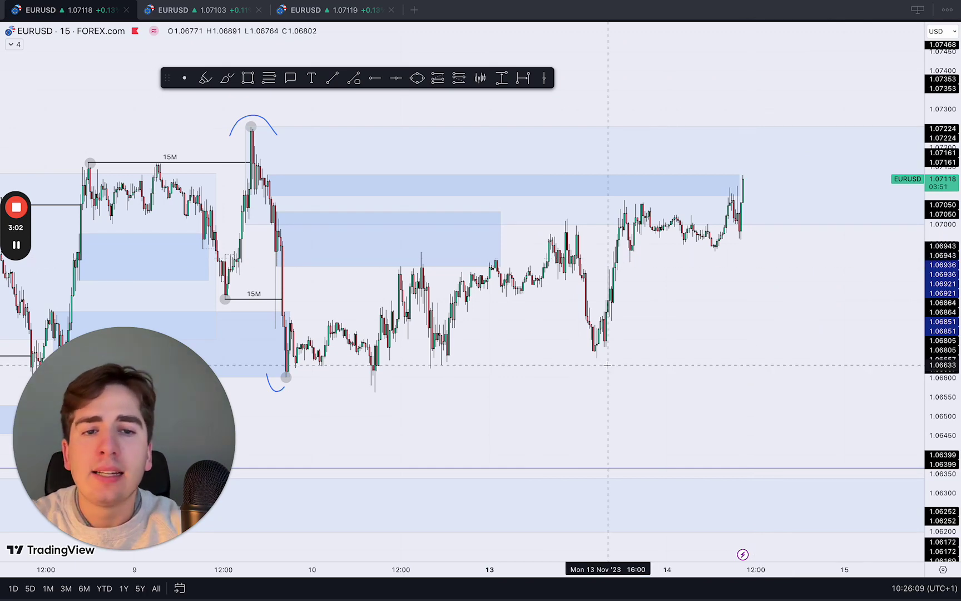
Step: Activate the Brush tool and return the EURUSD chart to the 4-hour interval
scroll(557, 350, "up", 1)
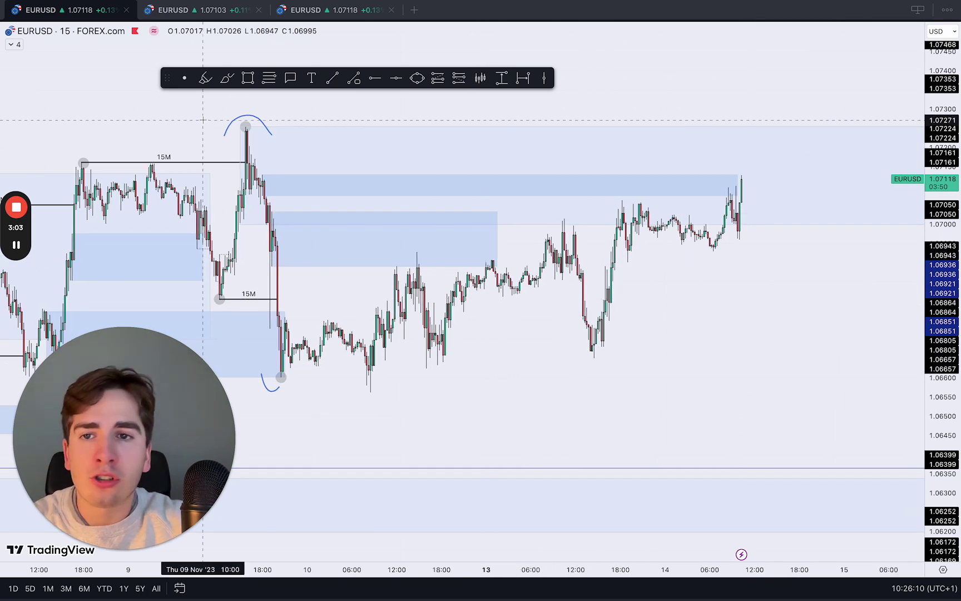
left_click(227, 78)
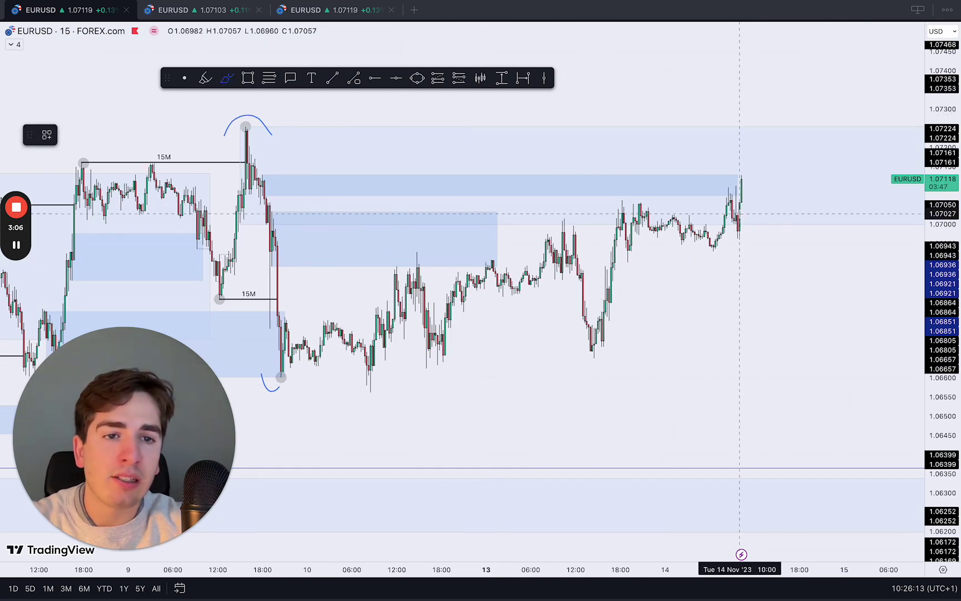
type("4h")
key("Return")
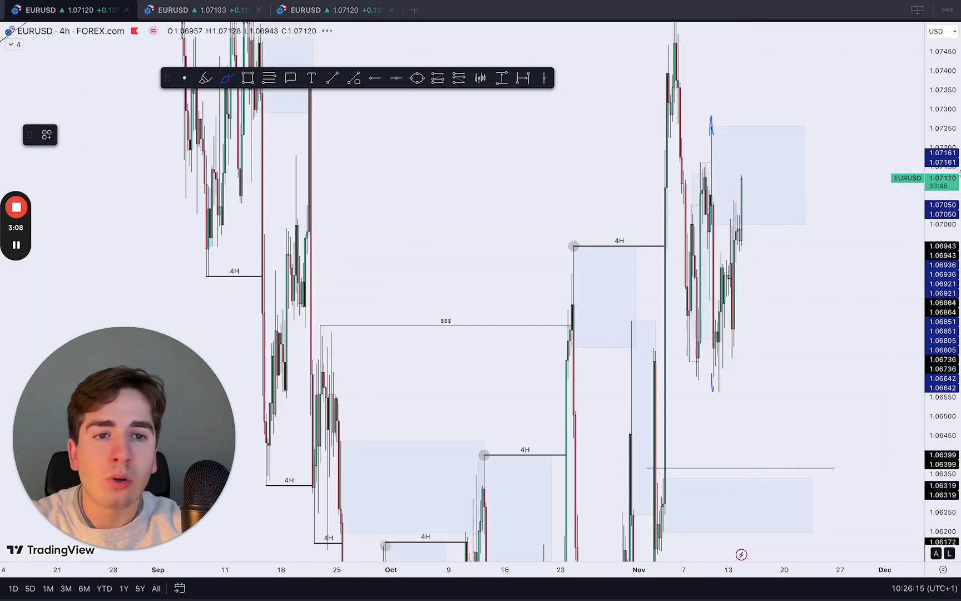
Step: Brush a short curved mark at the end of the blue 4-hour level near 1.0640 and undo it
left_click_drag(953, 144, 950, 484)
scroll(741, 327, "up", 4)
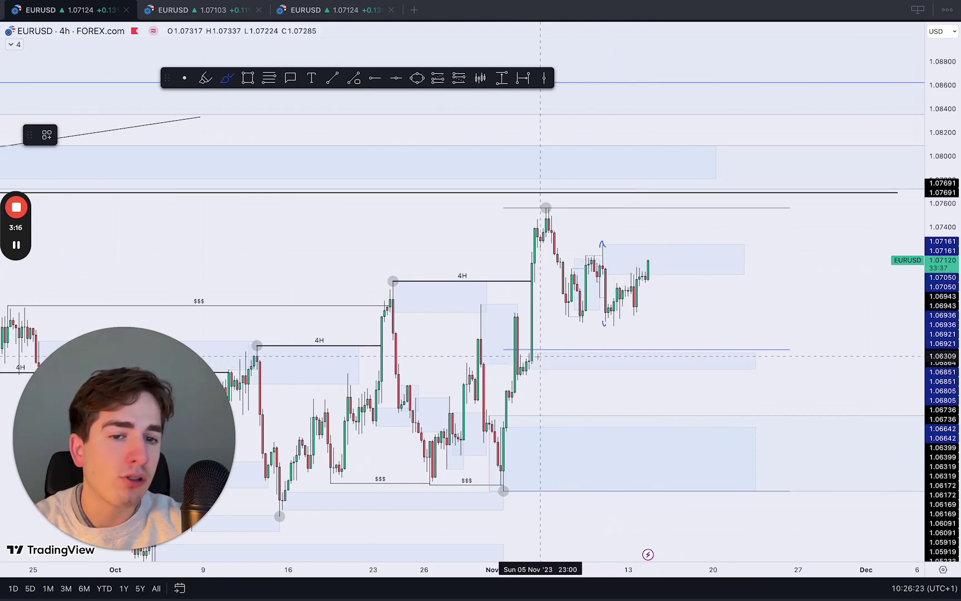
left_click_drag(791, 347, 799, 361)
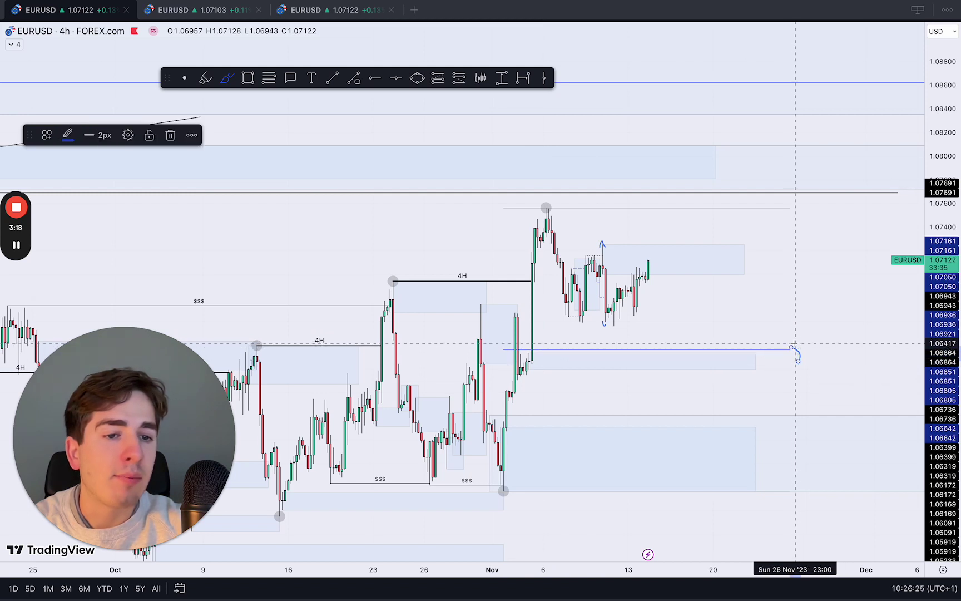
key("ctrl+z")
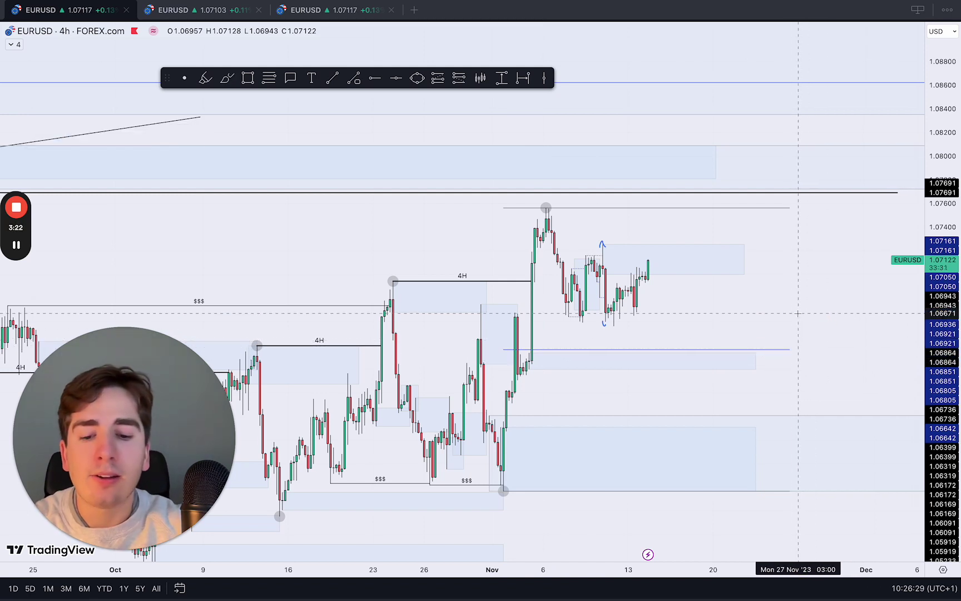
Step: Switch the EURUSD chart to the 15-minute interval
type("4h")
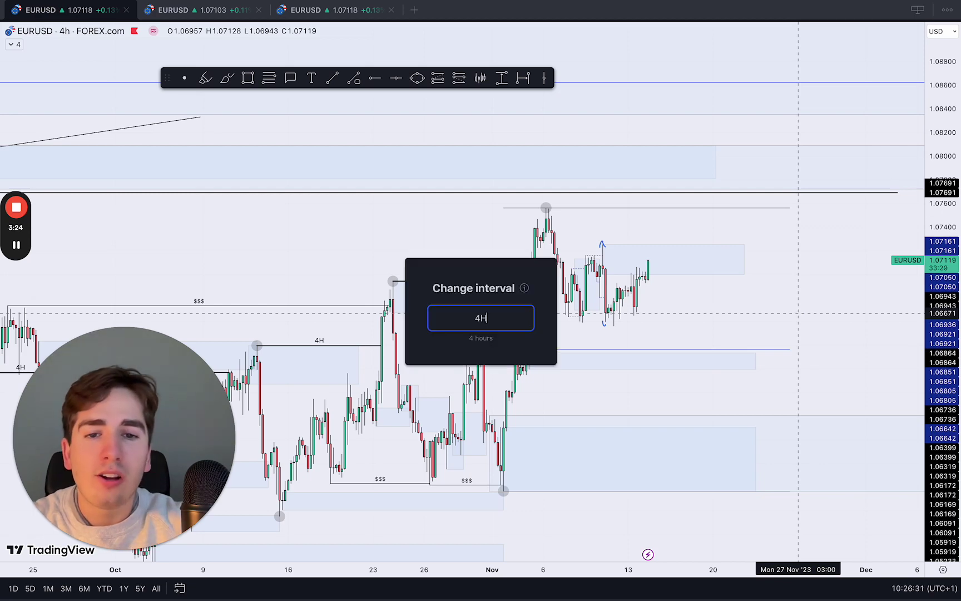
key("Return")
type("15")
key("Return")
type("15")
key("Return")
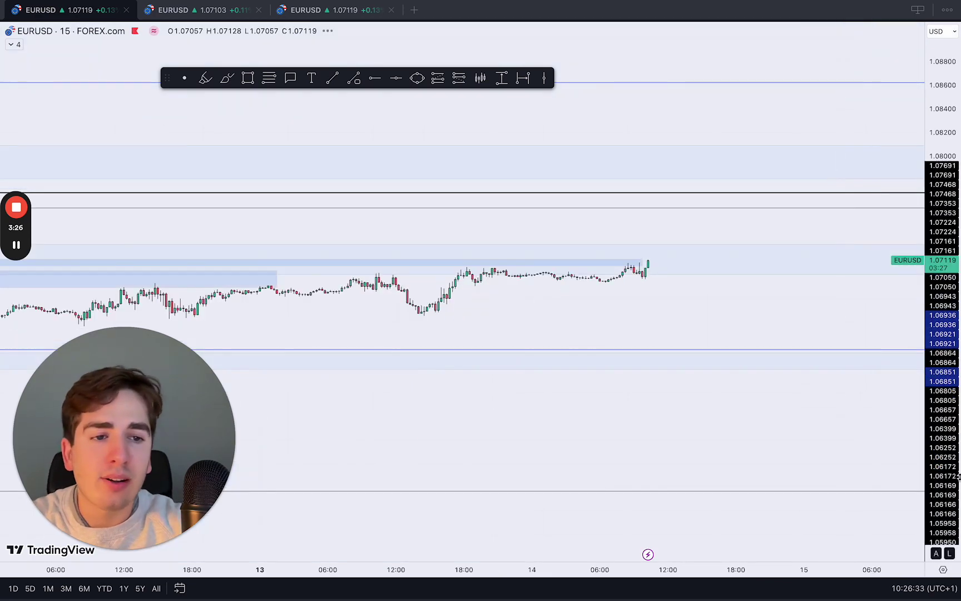
scroll(729, 325, "up", 6)
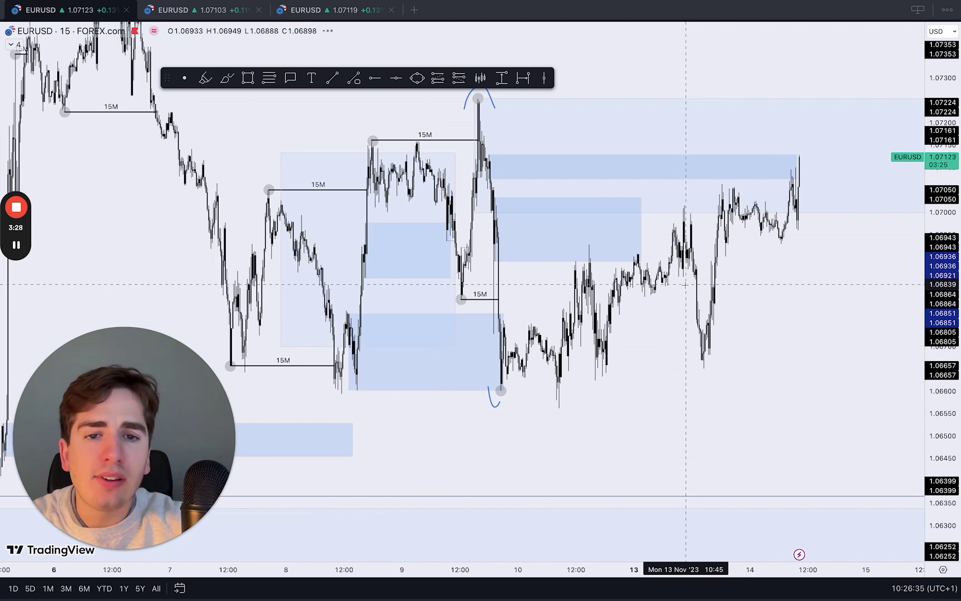
Step: Highlight across from the 9 November swing high at about 1.0725 and from the current price, undo both strokes, and leave the Highlighter
left_click_drag(729, 325, 695, 415)
left_click(205, 78)
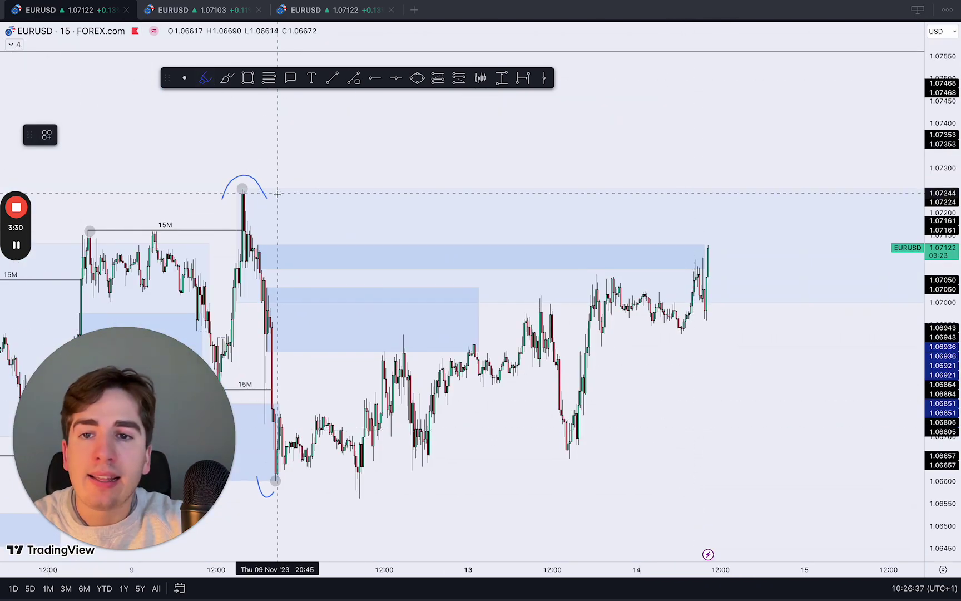
left_click_drag(241, 190, 807, 201)
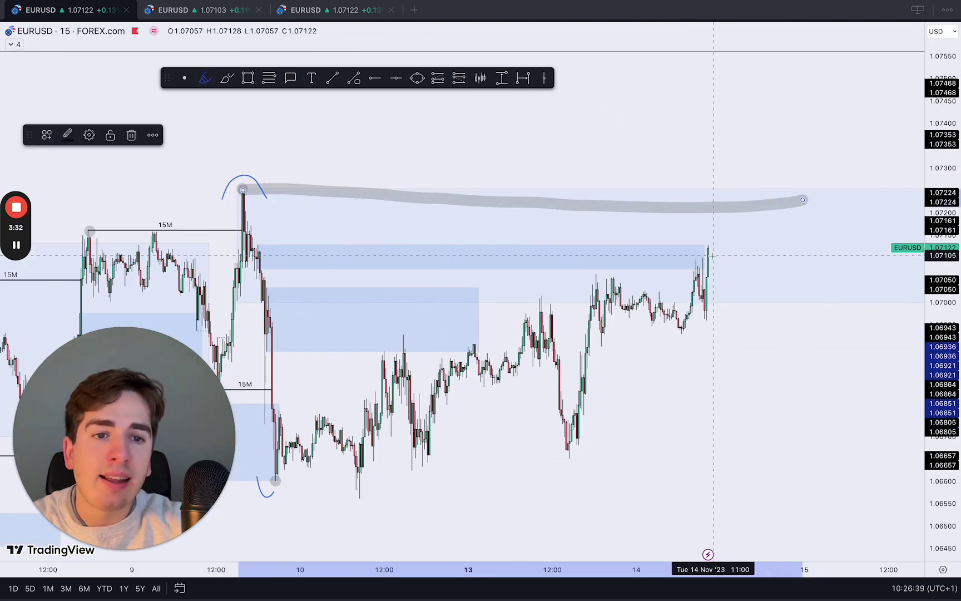
mouse_move(711, 253)
left_mouse_down()
mouse_move(731, 167)
mouse_move(792, 273)
left_mouse_up()
key("ctrl+z")
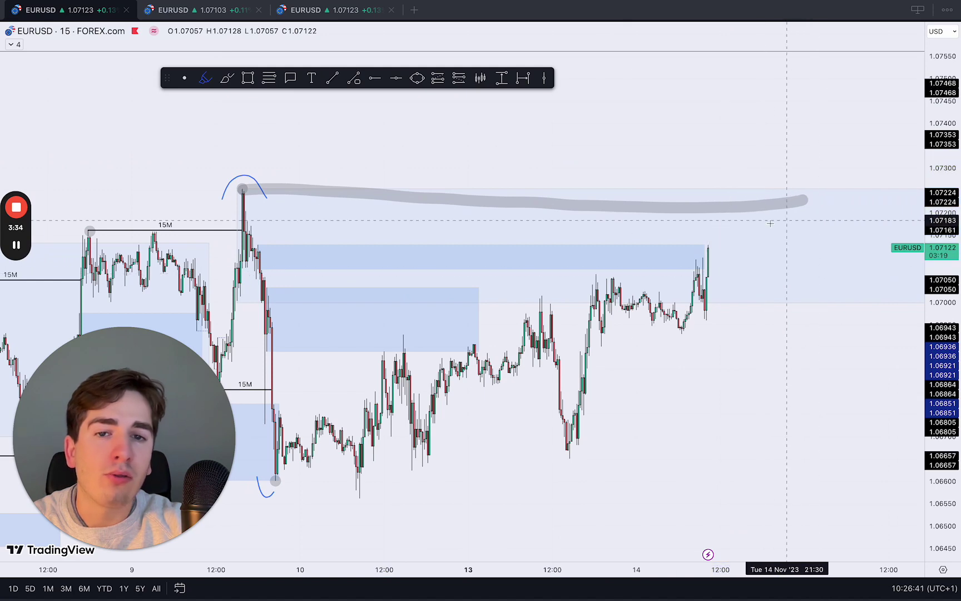
key("ctrl+z")
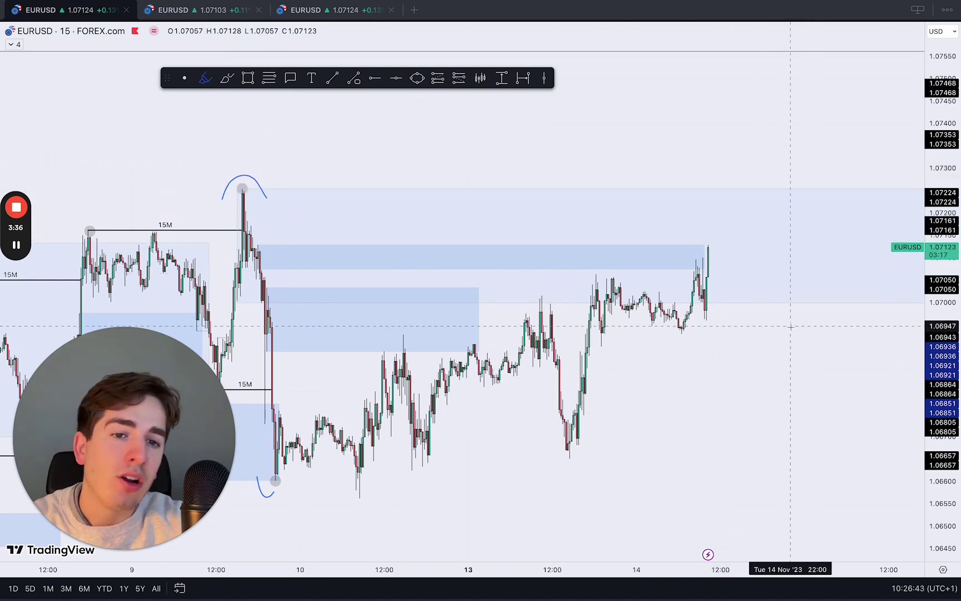
key("ctrl+z")
key("Escape")
type("h")
key("Return")
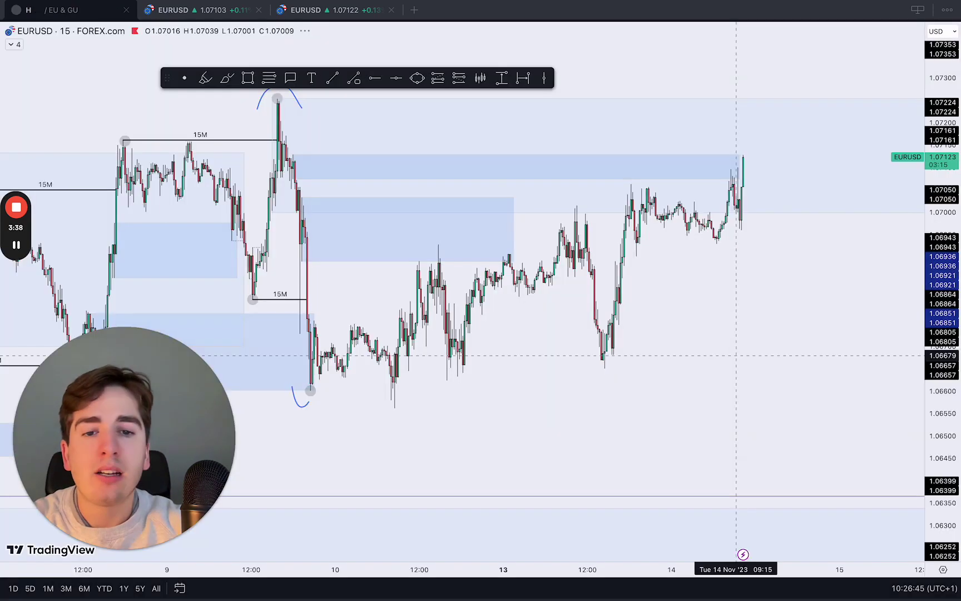
key("ctrl+z")
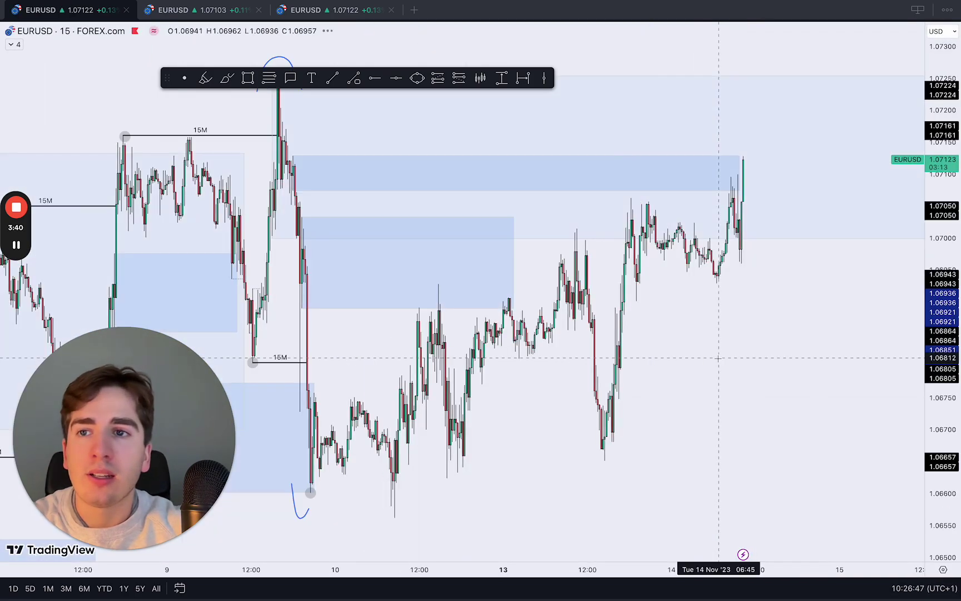
Step: Return the EURUSD chart to the 4-hour interval with the November swing and its zones in view
scroll(666, 201, "down", 2)
type("4h")
key("Return")
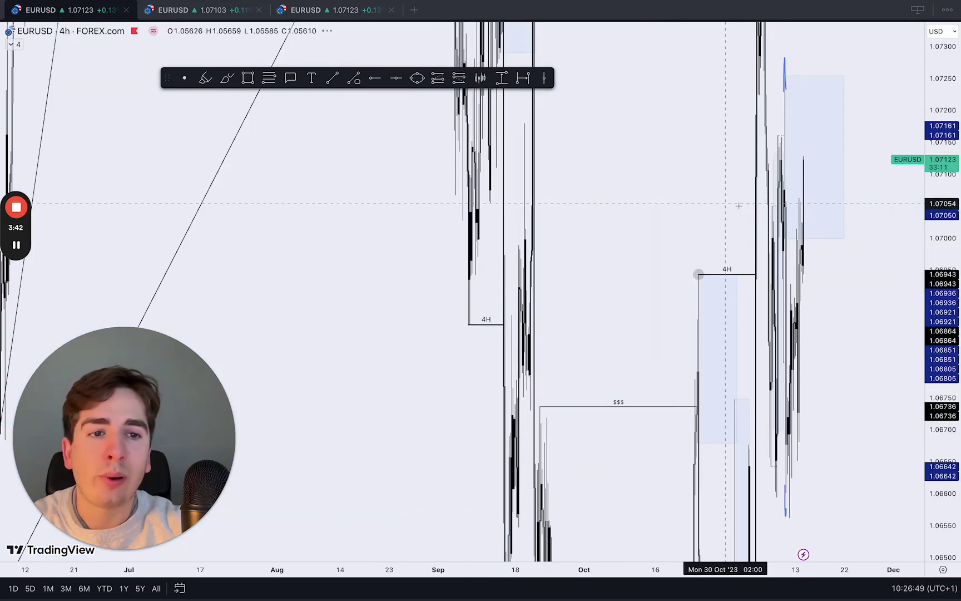
scroll(755, 346, "up", 5)
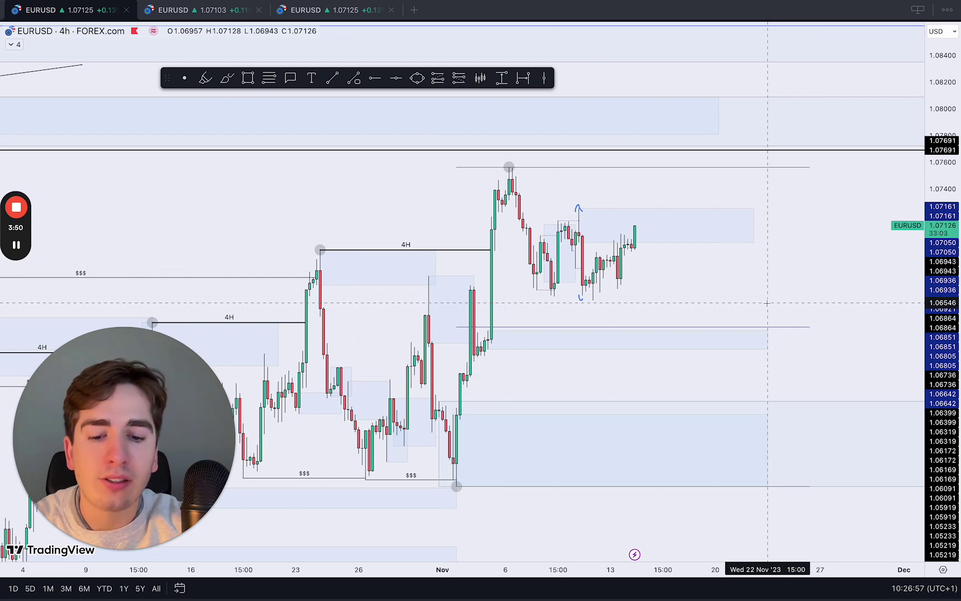
Step: Load the AUDUSD symbol from FOREX.com in place of EURUSD
type("AUDUSD")
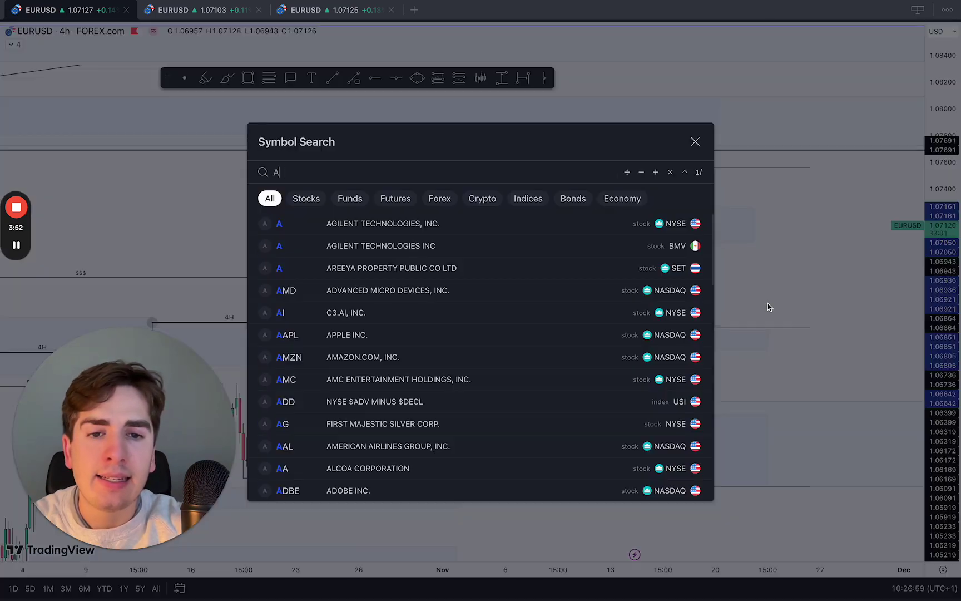
key("Down")
key("Down")
key("Return")
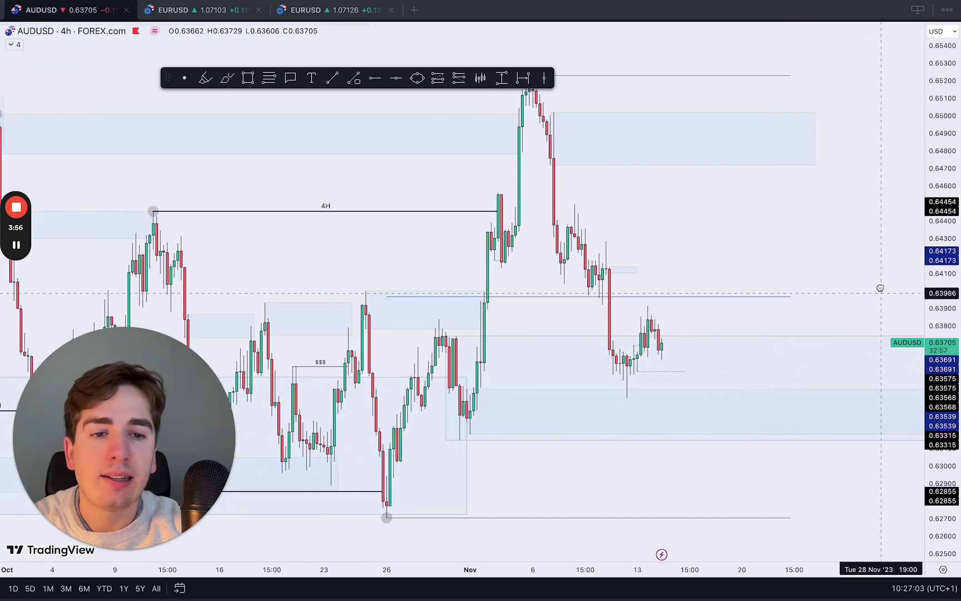
Step: Switch the AUDUSD chart to the daily interval
scroll(880, 285, "down", 3)
scroll(716, 298, "up", 4)
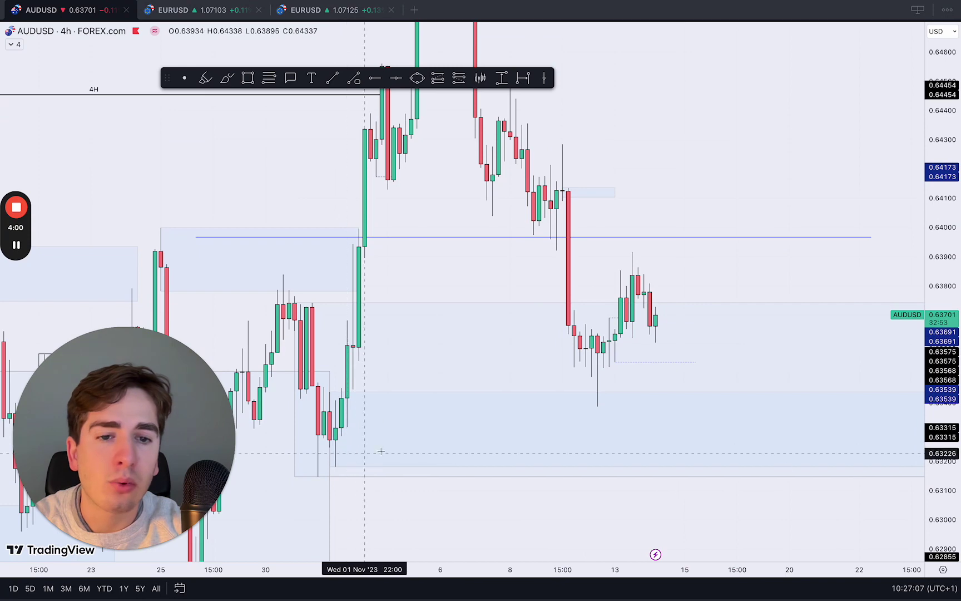
type("1D")
key("Return")
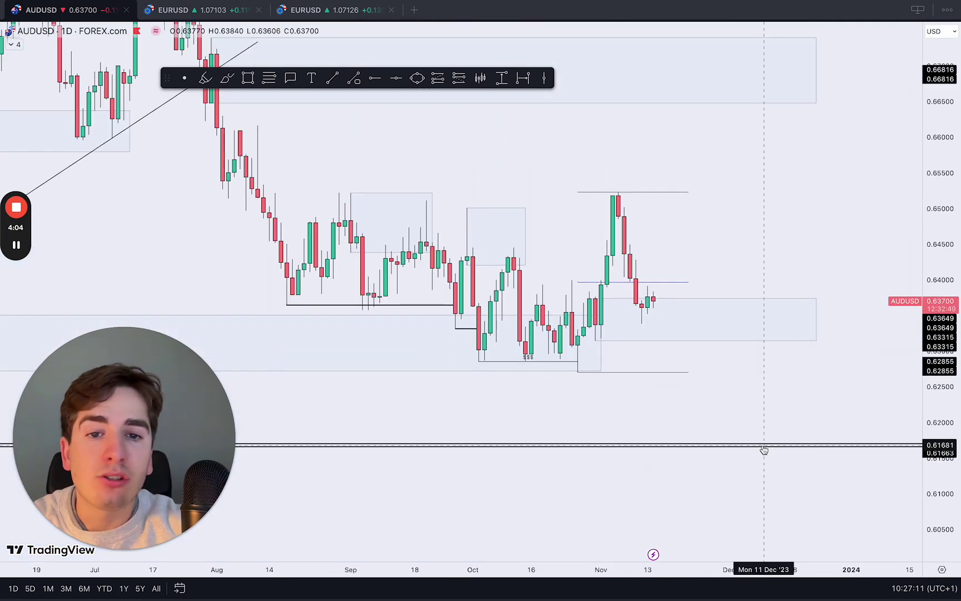
Step: Brush arcs under the three successive daily lows and over the swing highs, plus a horizontal line at about 0.6500
scroll(668, 289, "down", 4)
left_click_drag(789, 263, 705, 310)
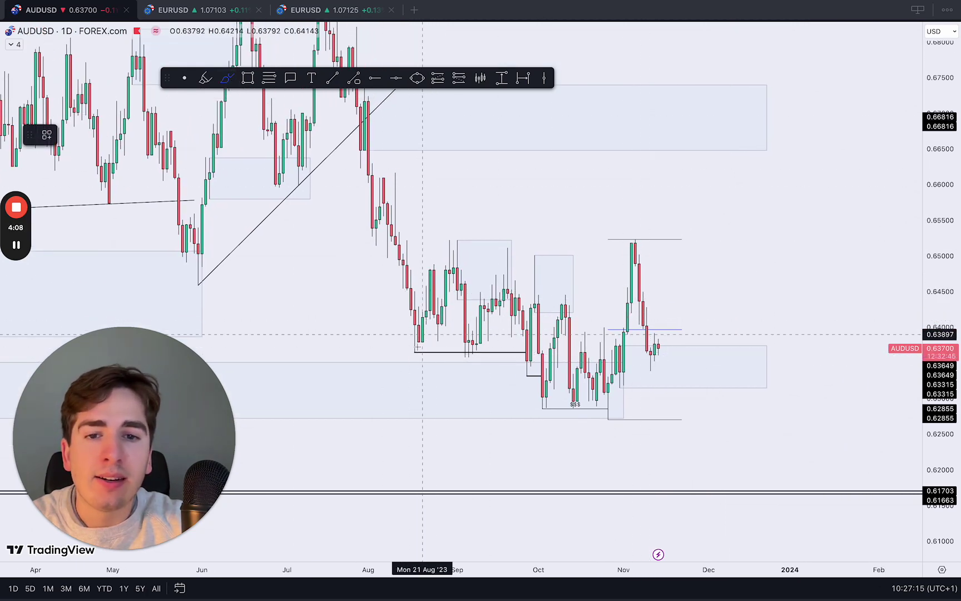
left_click_drag(405, 349, 442, 366)
left_click_drag(516, 376, 569, 426)
mouse_move(447, 240)
left_mouse_down()
mouse_move(496, 243)
mouse_move(581, 273)
mouse_move(670, 256)
mouse_move(670, 240)
left_mouse_up()
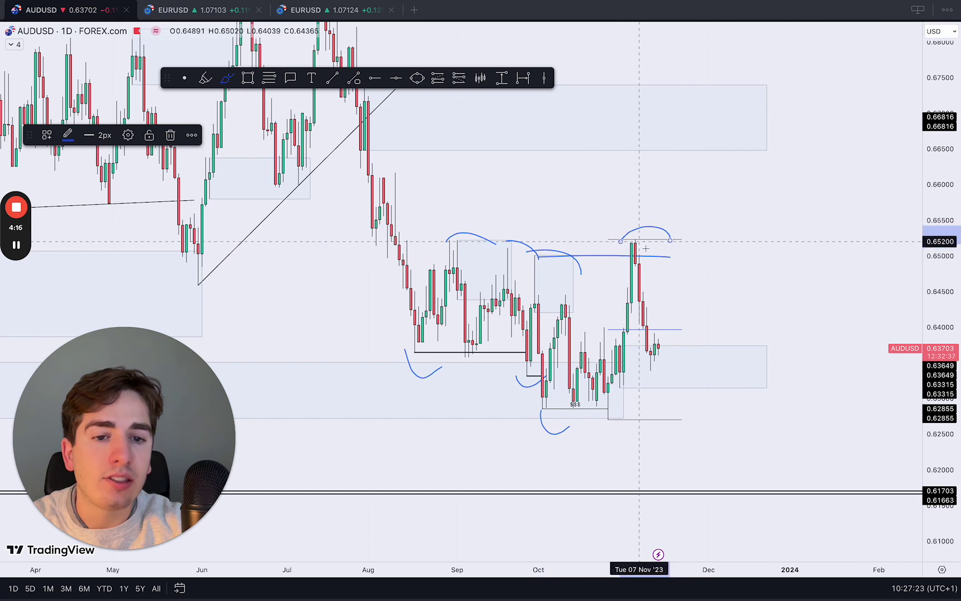
Step: Undo the brushed arcs and the horizontal line on the daily chart
key("ctrl+z")
key("ctrl+z")
key("ctrl+z")
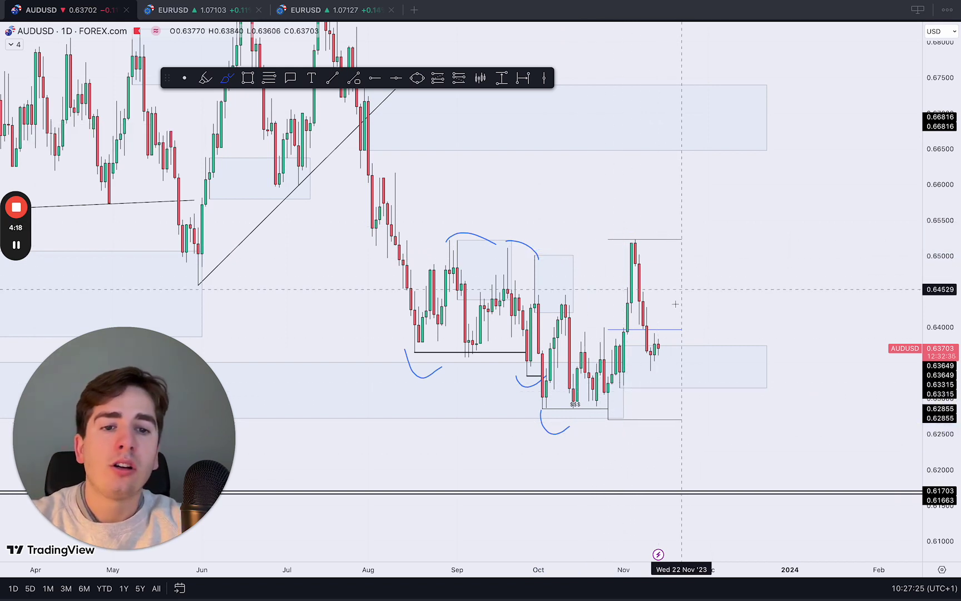
key("ctrl+z")
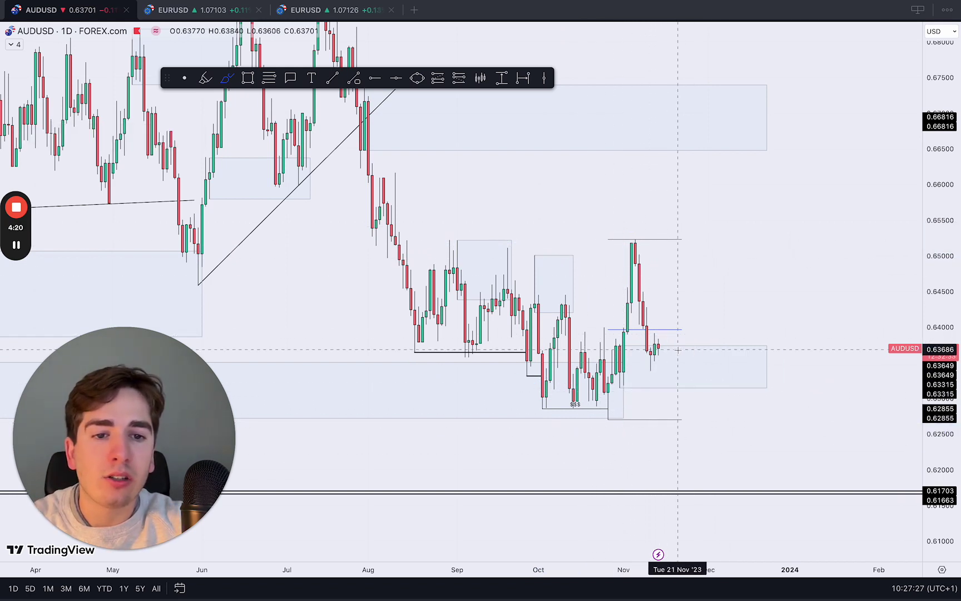
Step: Try a short mark at the blue level and a projected rise from about 0.6360 to 0.6540, undoing each stroke
mouse_move(632, 329)
left_mouse_down()
mouse_move(597, 355)
mouse_move(613, 335)
left_mouse_up()
key("ctrl+z")
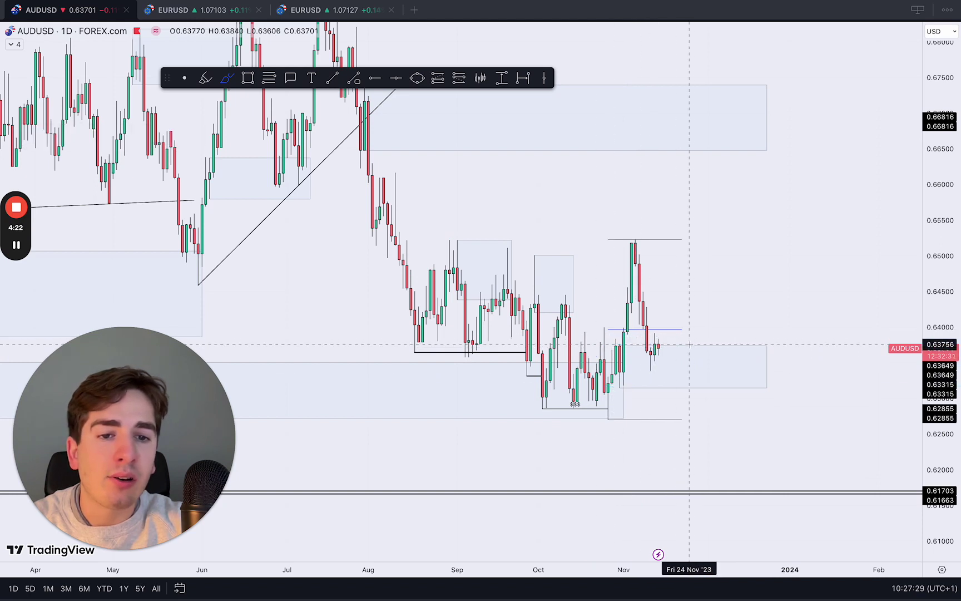
left_click_drag(667, 359, 701, 225)
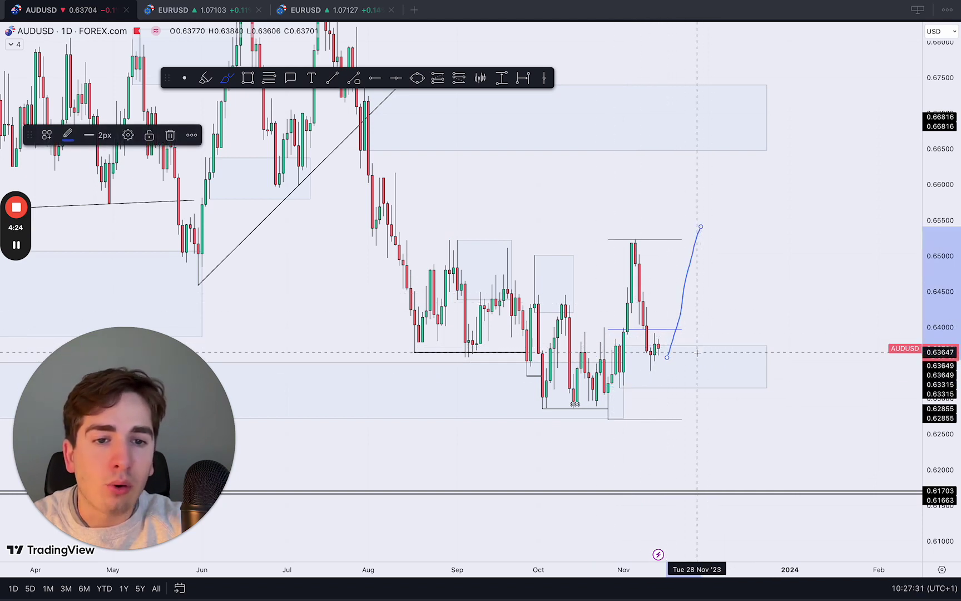
key("ctrl+z")
Step: Brush a downward stroke through the daily demand zone and two marks near the 0.6400 level, and undo the two marks
mouse_move(709, 355)
left_mouse_down()
mouse_move(716, 389)
mouse_move(712, 375)
left_mouse_up()
mouse_move(695, 319)
left_mouse_down()
mouse_move(716, 336)
mouse_move(678, 335)
left_mouse_up()
left_click_drag(685, 311, 736, 319)
key("ctrl+z")
key("ctrl+z")
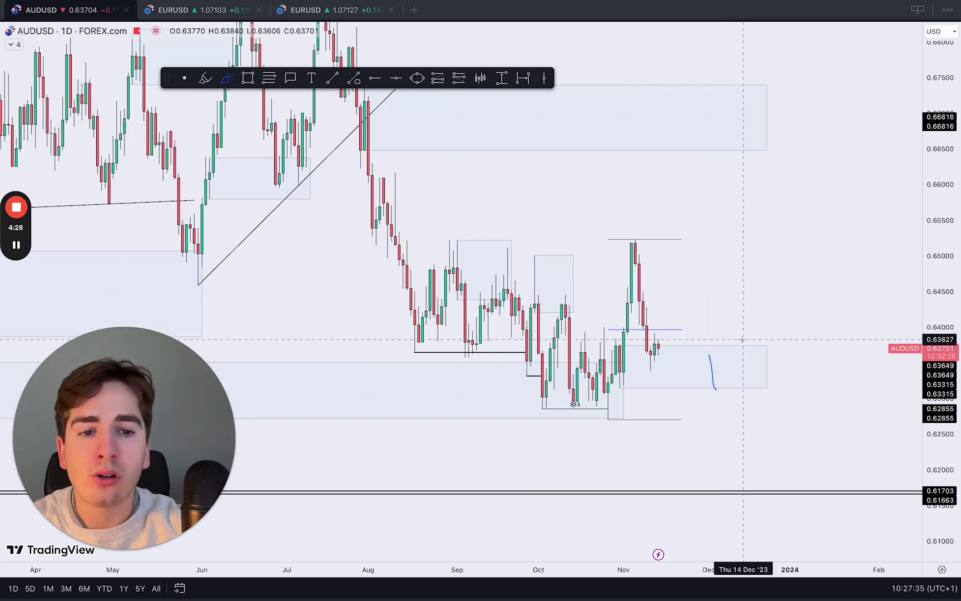
Step: Switch the AUDUSD chart to the 4-hour interval and leave the Brush tool
type("4H")
key("Return")
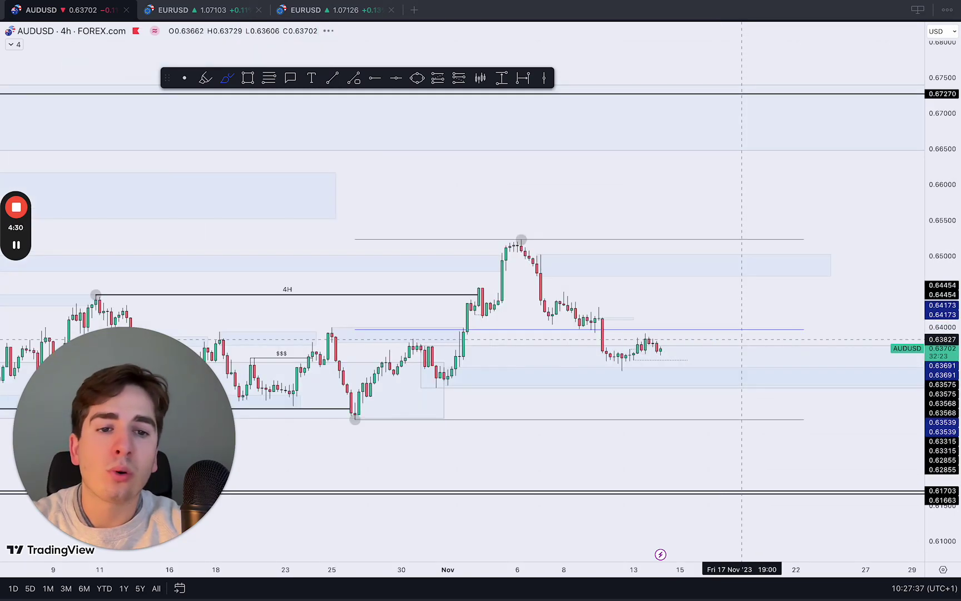
key("Escape")
left_click_drag(702, 273, 679, 175)
mouse_move(943, 433)
left_mouse_down()
mouse_move(942, 484)
mouse_move(943, 167)
left_mouse_up()
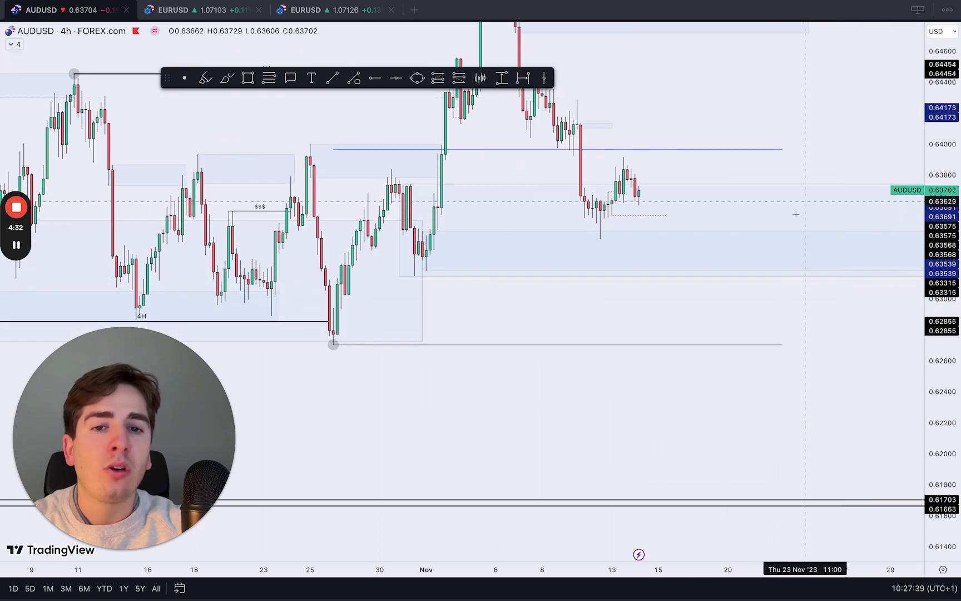
Step: Brush levels at about 0.6450 and 0.6383 and a projected path rising into the supply zone at about 0.6485 before falling to about 0.6387
scroll(802, 220, "down", 4)
left_click_drag(776, 307, 740, 425)
scroll(740, 428, "up", 1)
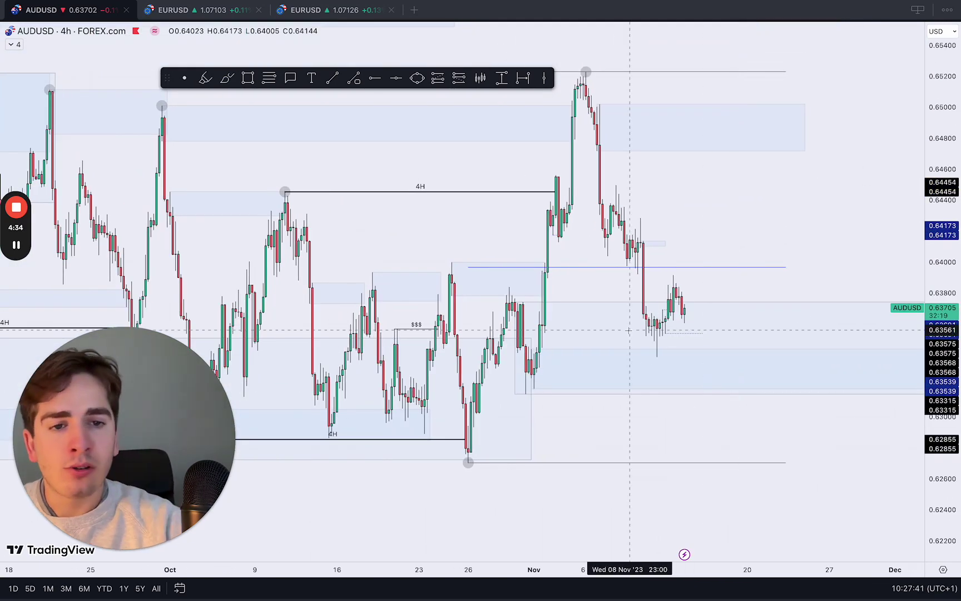
left_click_drag(696, 253, 651, 304)
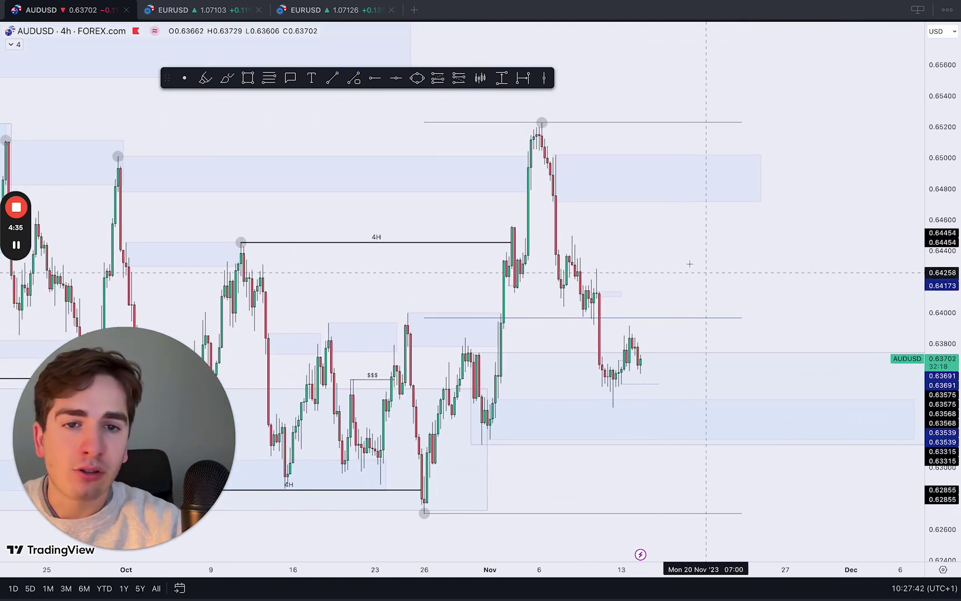
left_click(228, 79)
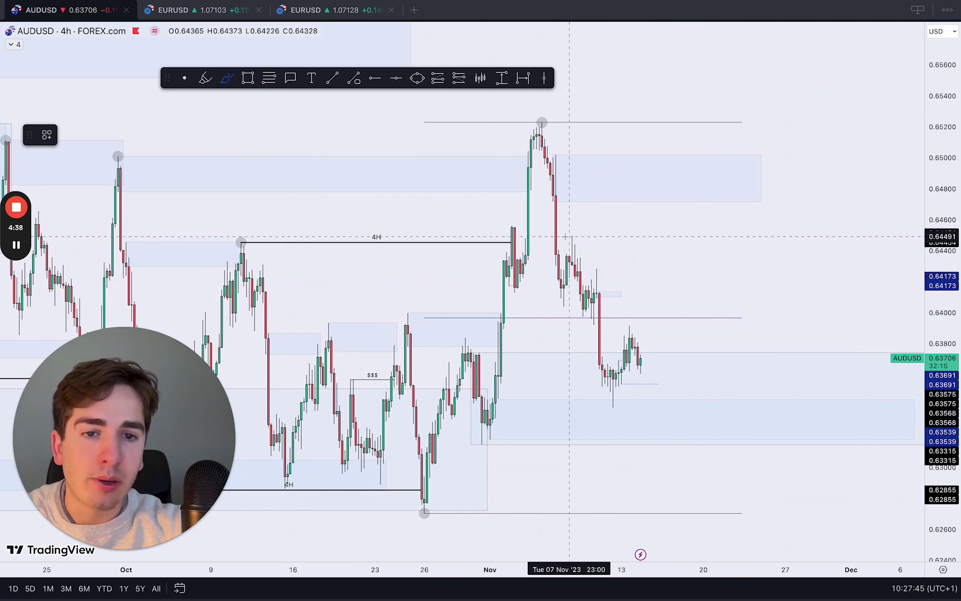
left_click_drag(567, 236, 706, 229)
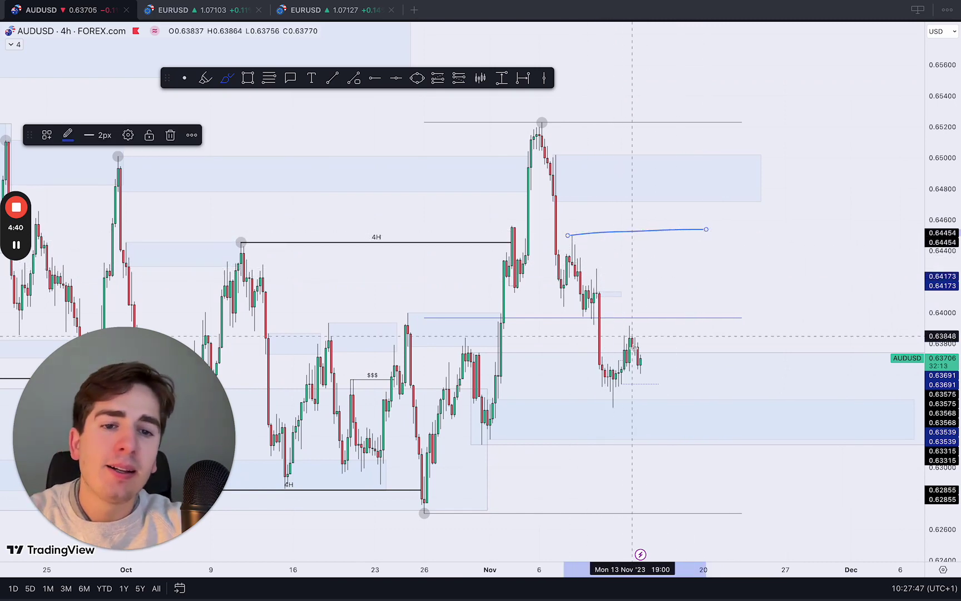
mouse_move(652, 362)
left_mouse_down()
mouse_move(687, 176)
mouse_move(728, 332)
left_mouse_up()
left_click_drag(601, 339, 768, 344)
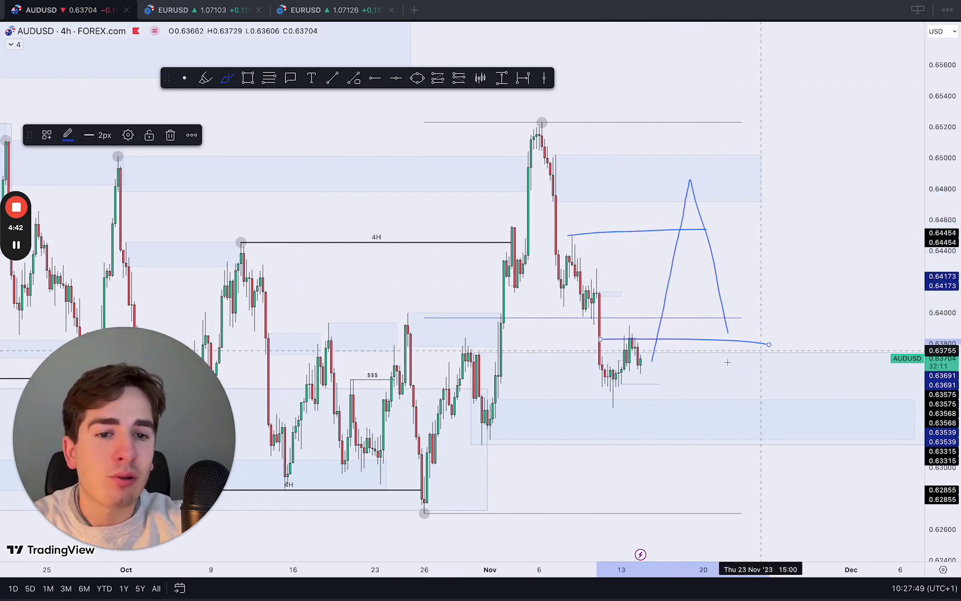
Step: Undo the brushed levels and the projected path, and leave the Brush tool
key("ctrl+z")
key("ctrl+z")
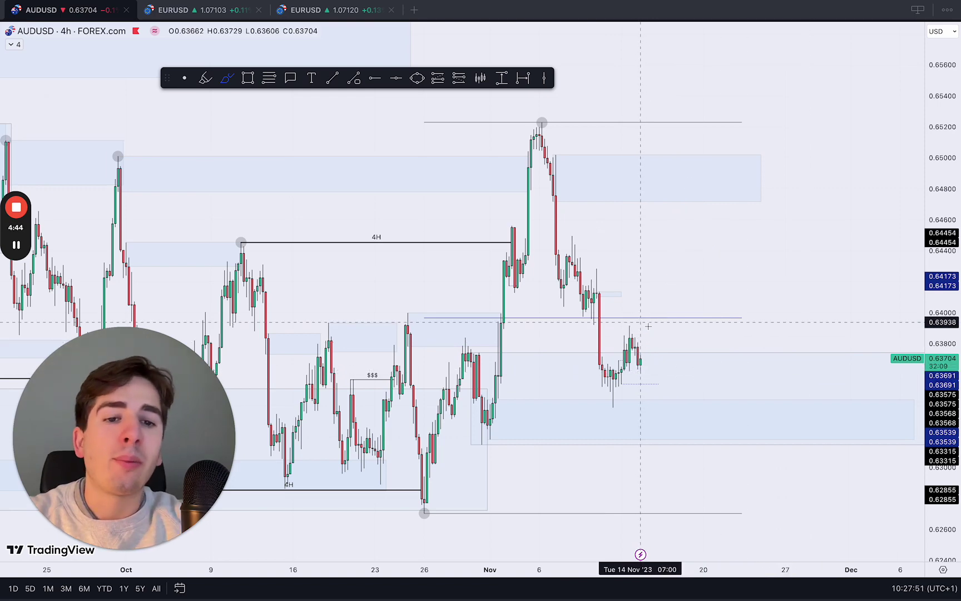
key("Escape")
Step: Examine the AUDUSD 4-hour demand zone between about 0.6320 and 0.6345
scroll(656, 327, "up", 1)
left_click_drag(775, 422, 819, 299)
scroll(790, 297, "up", 1)
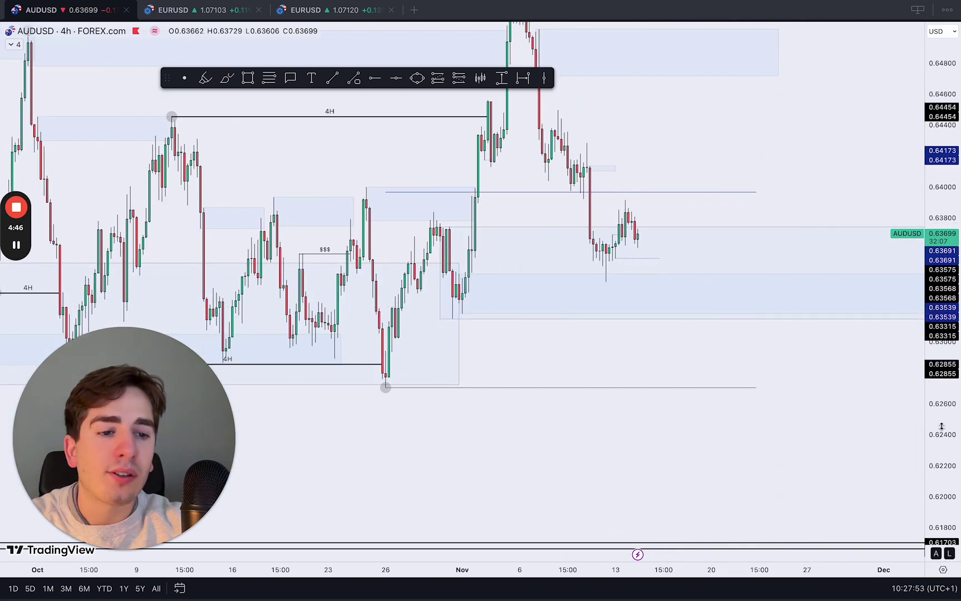
left_click_drag(942, 426, 940, 269)
scroll(474, 285, "up", 1)
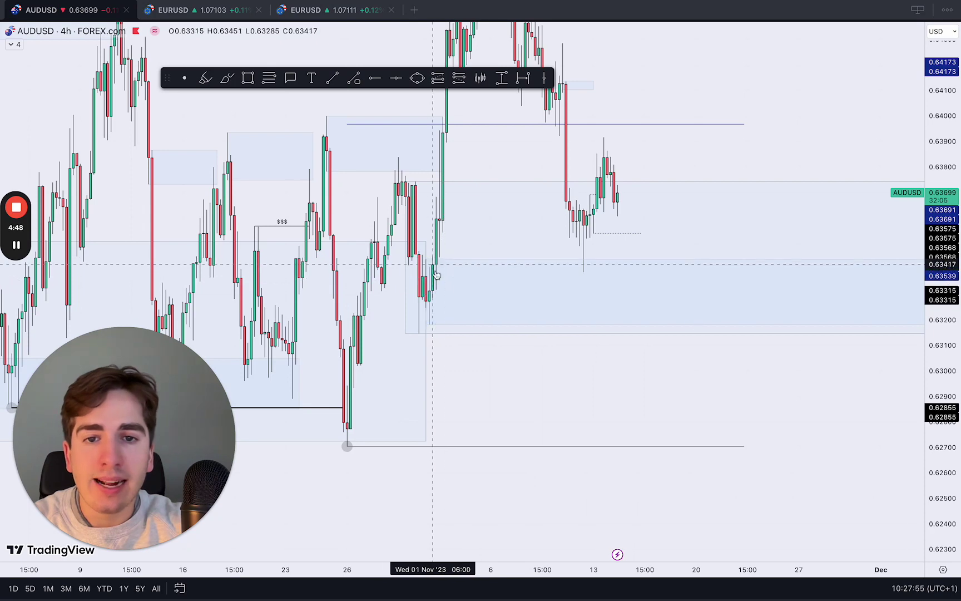
Step: Brush a circle around the 0.6368 area and lines at about 0.6366 and 0.6354, deleting the circle and the lower line
left_click_drag(723, 163, 768, 221)
scroll(765, 219, "up", 1)
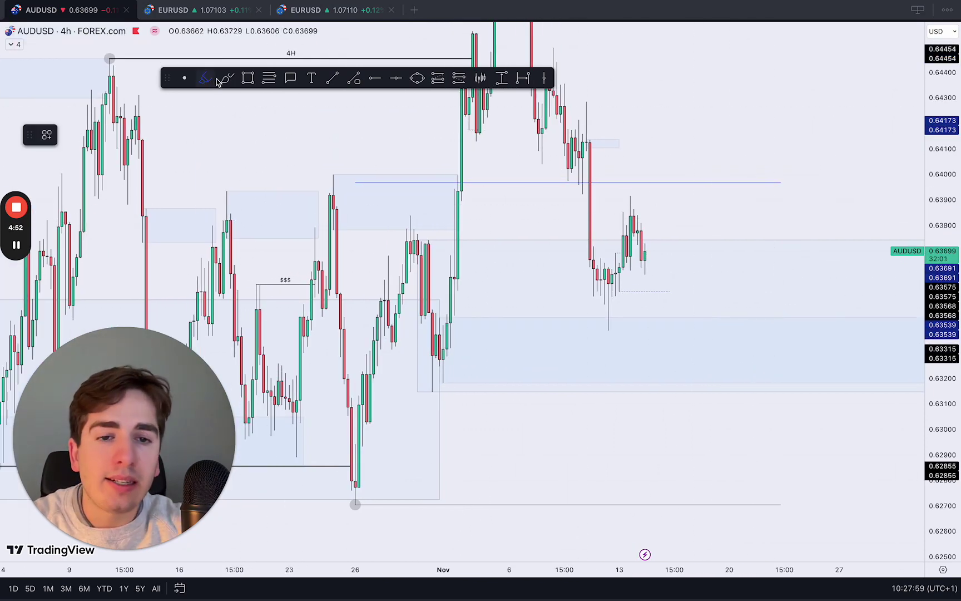
left_click_drag(623, 250, 642, 256)
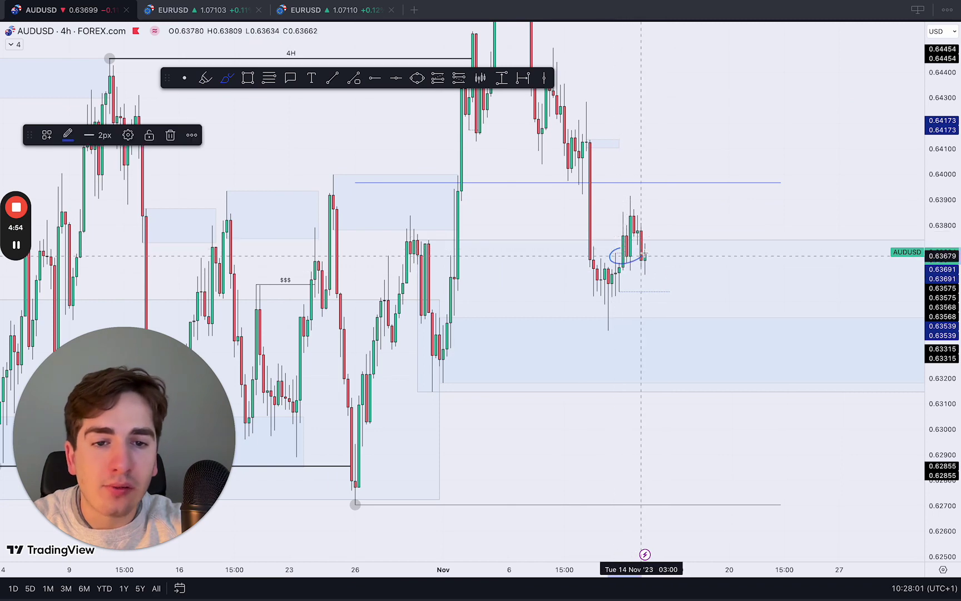
key("Delete")
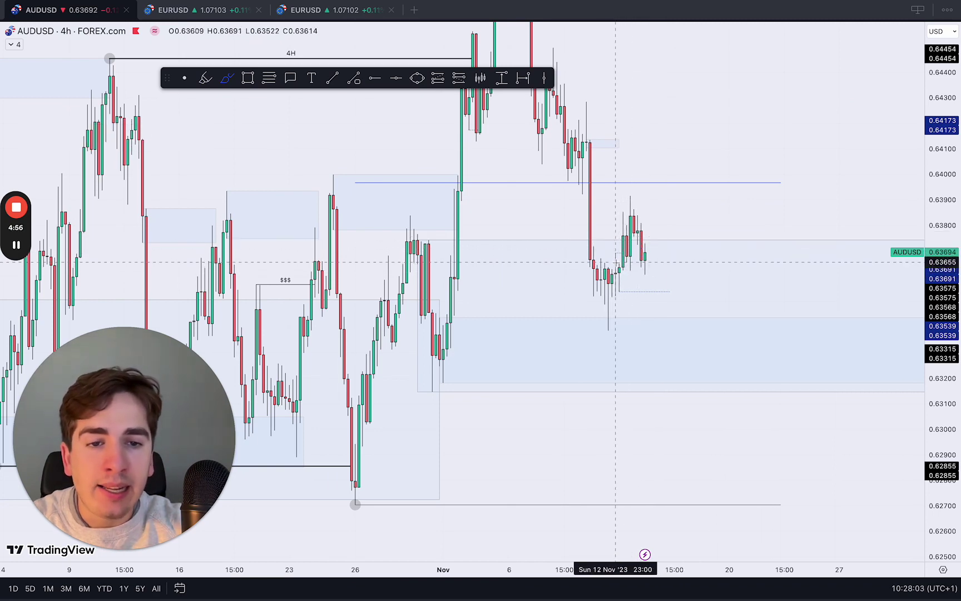
left_click_drag(619, 261, 648, 263)
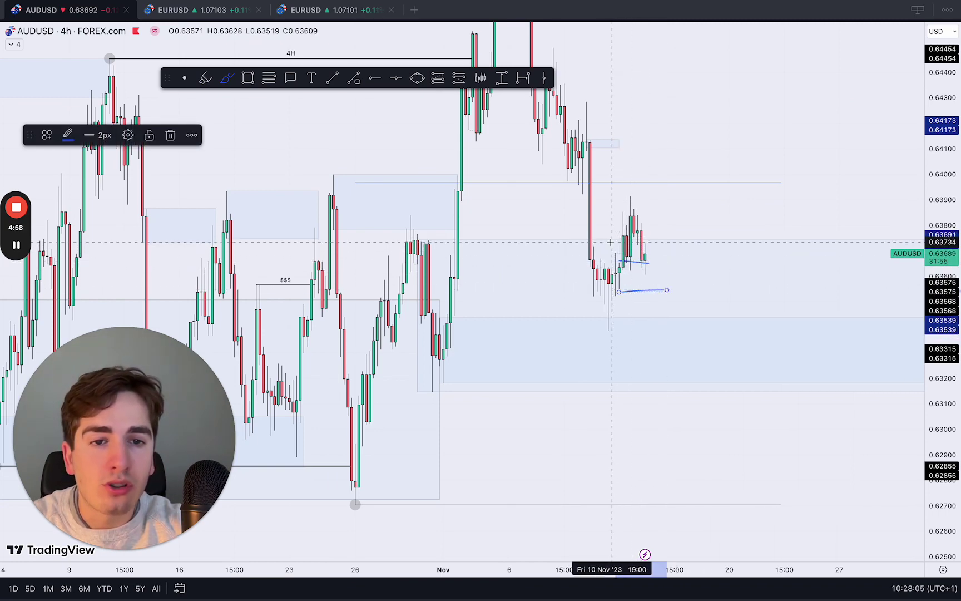
key("Delete")
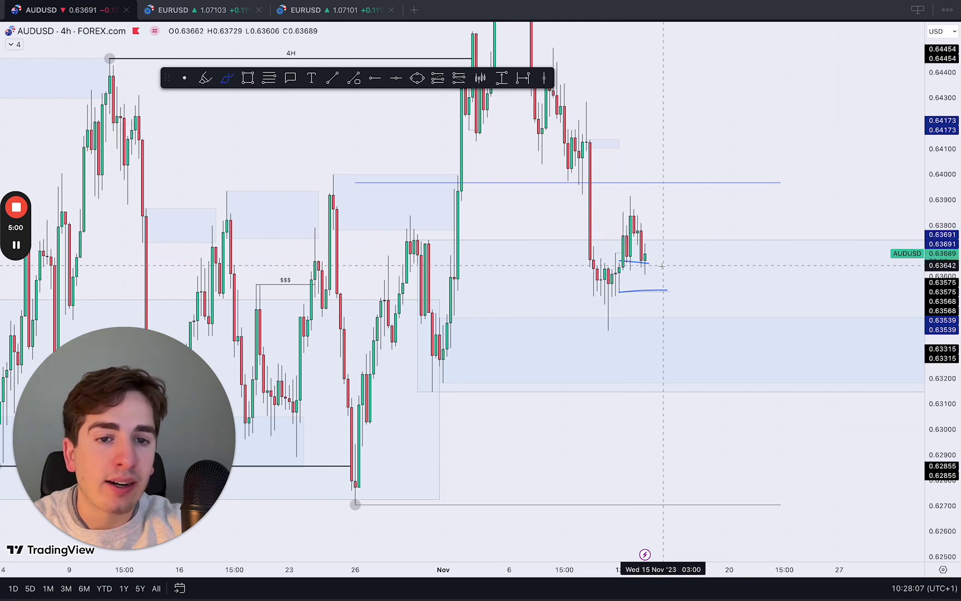
Step: Place a long position on the AUDUSD 4-hour chart with entry at 0.63655, stop at 0.63537 and target at 0.63916
left_click(437, 78)
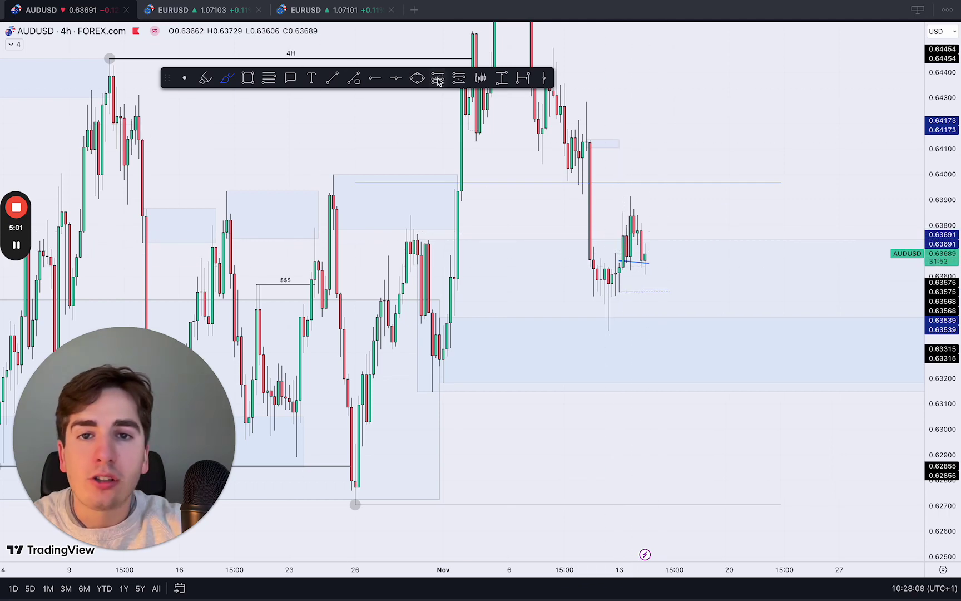
left_click(630, 261)
right_click(708, 165)
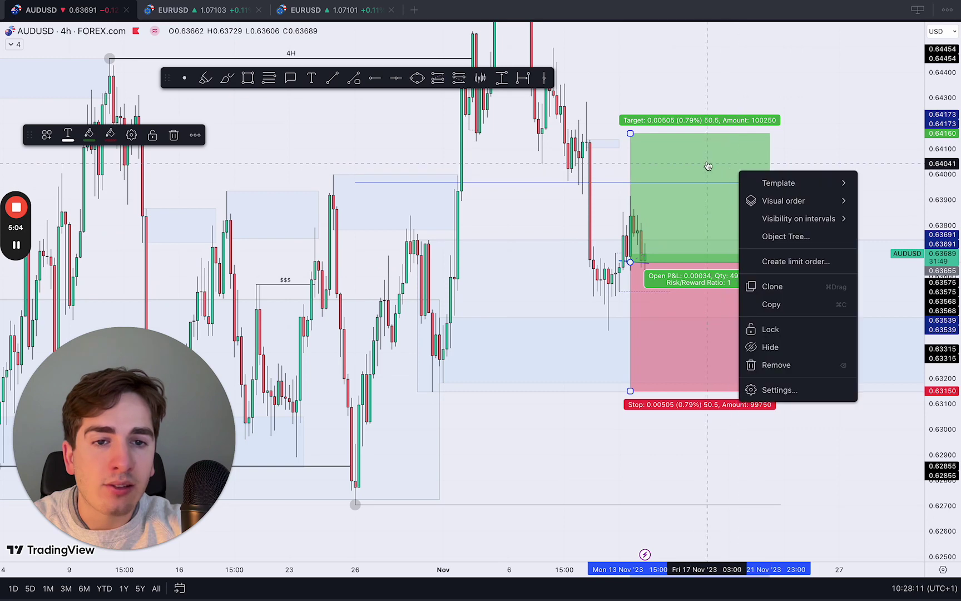
key("Escape")
mouse_move(630, 392)
left_mouse_down()
mouse_move(630, 264)
mouse_move(630, 291)
left_mouse_up()
left_click_drag(630, 133, 630, 196)
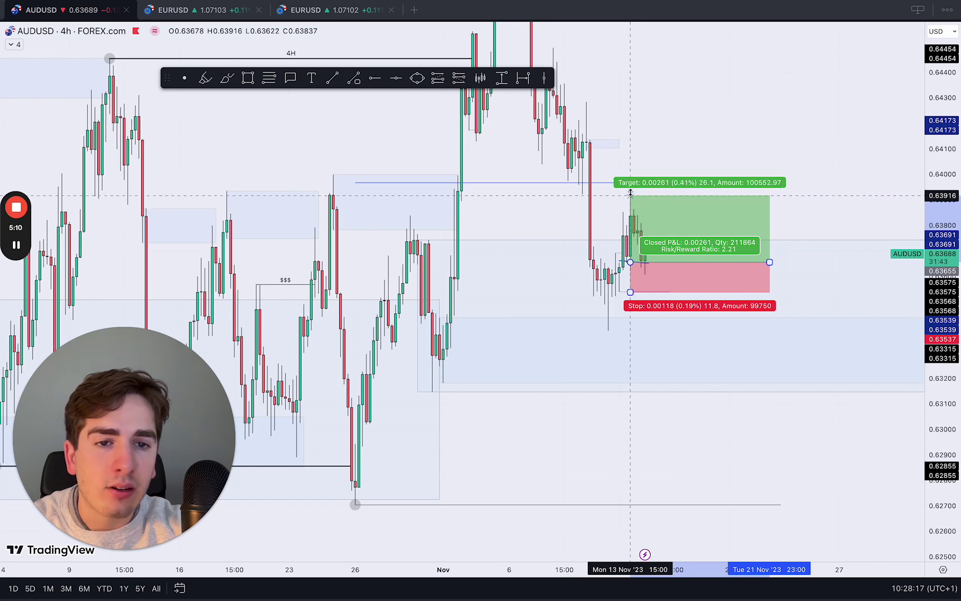
left_click(778, 156)
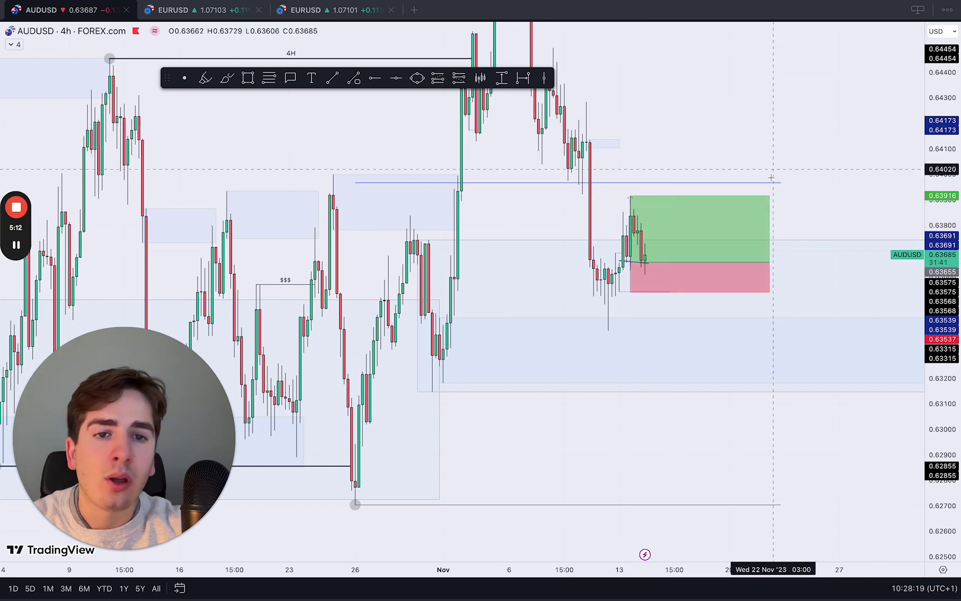
Step: Delete the long position and the brushed line at its entry level
left_click(702, 200)
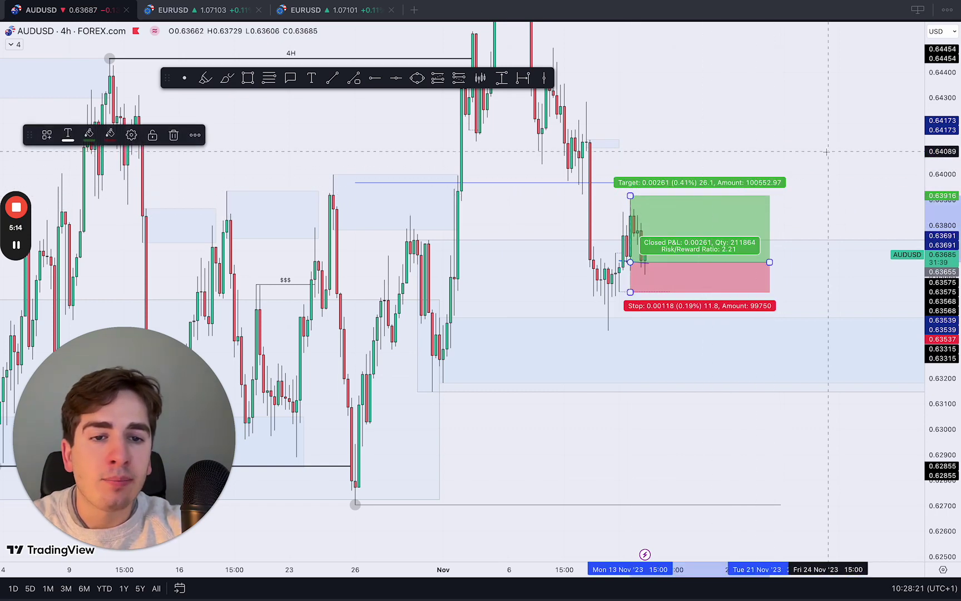
key("Delete")
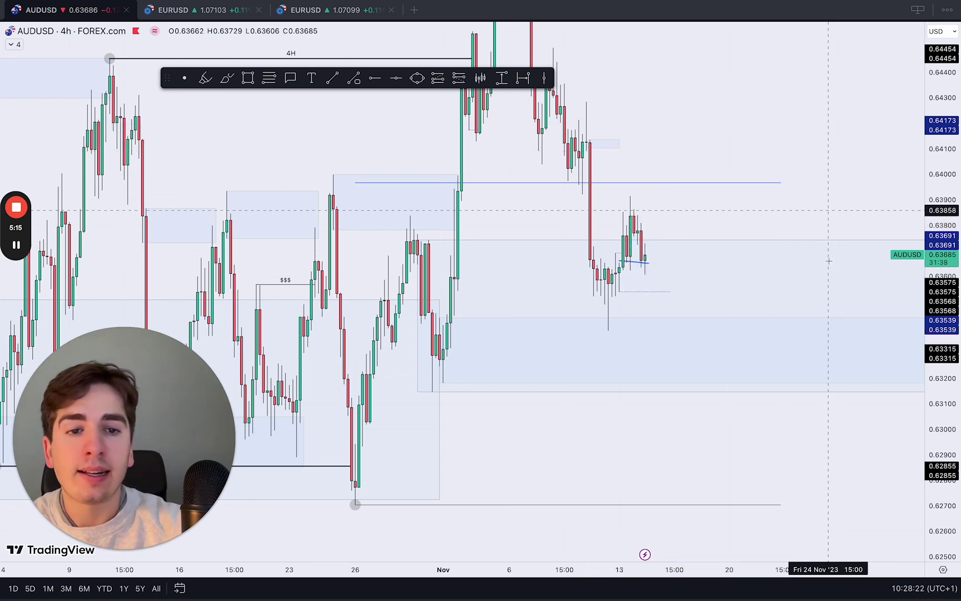
left_click(645, 263)
key("Delete")
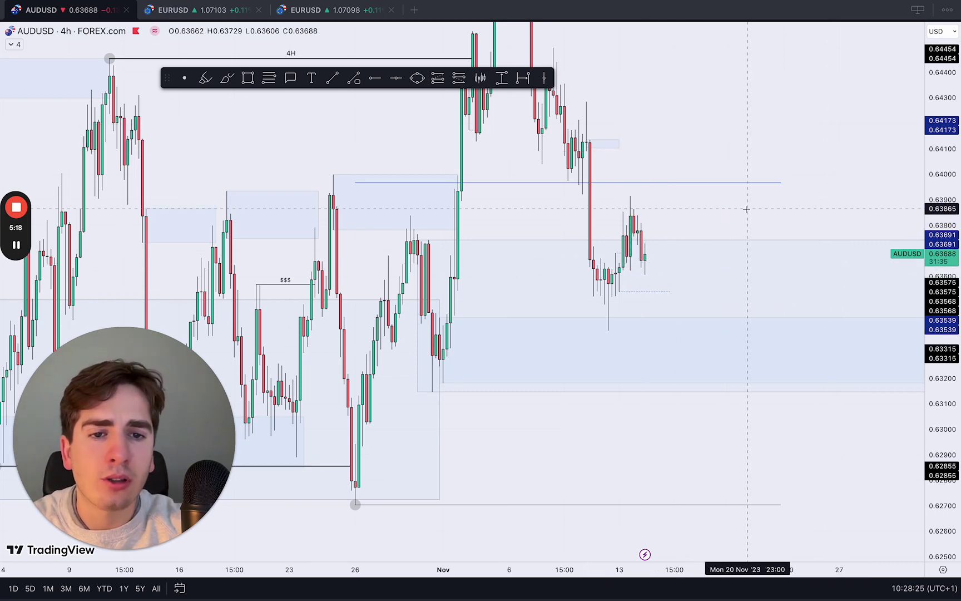
Step: Draw a horizontal trend line at 0.63622 from the 13 Nov swing low to 15 Nov
scroll(658, 153, "up", 1)
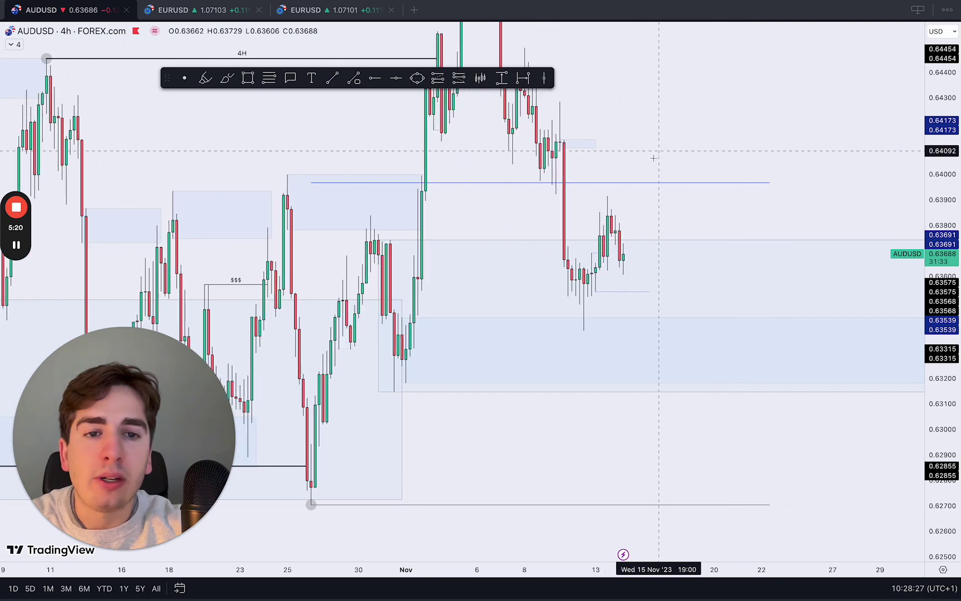
left_click_drag(680, 213, 652, 229)
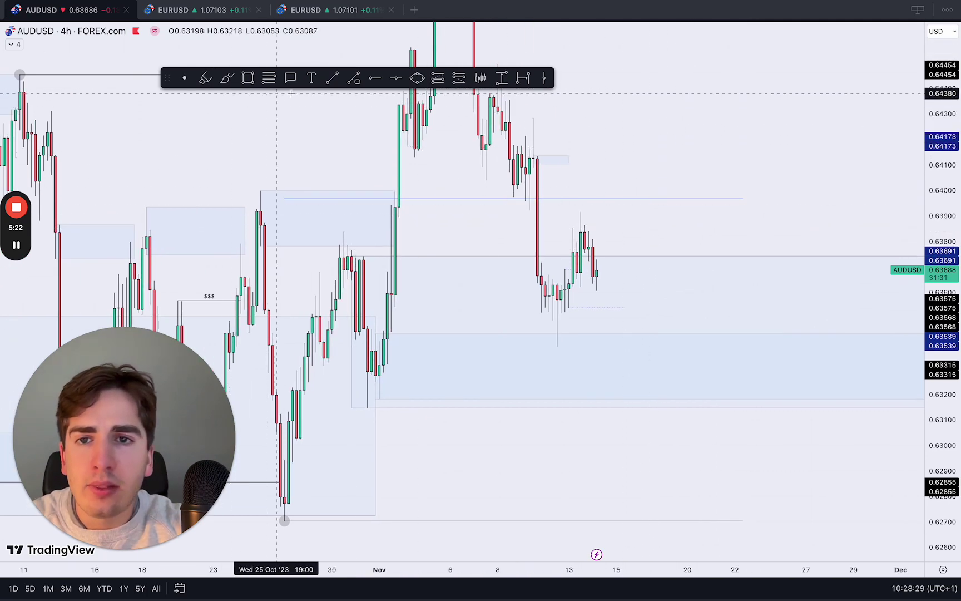
left_click(354, 78)
left_click(580, 288)
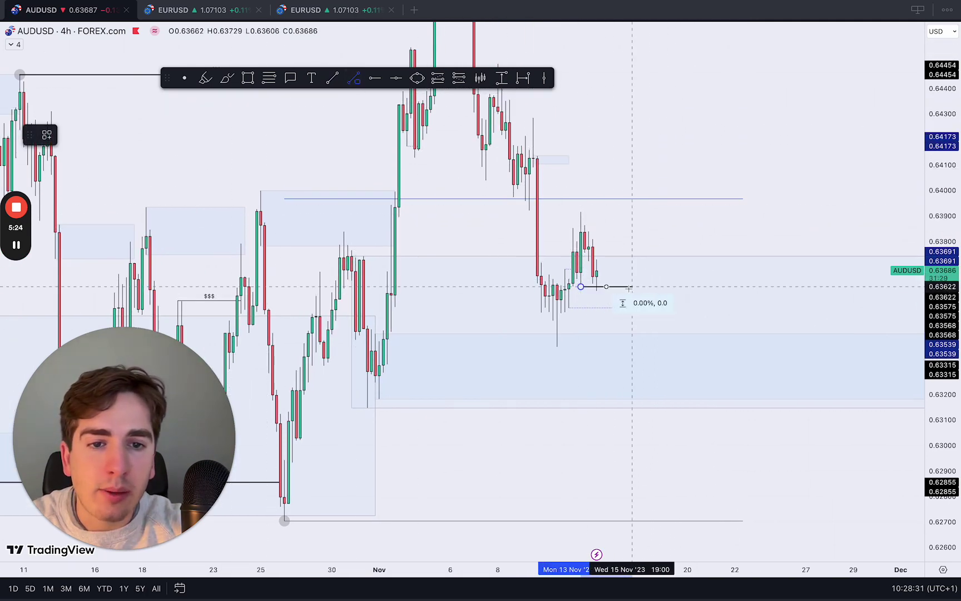
left_click(628, 287)
right_click(660, 233)
left_click(625, 220)
left_click(612, 287)
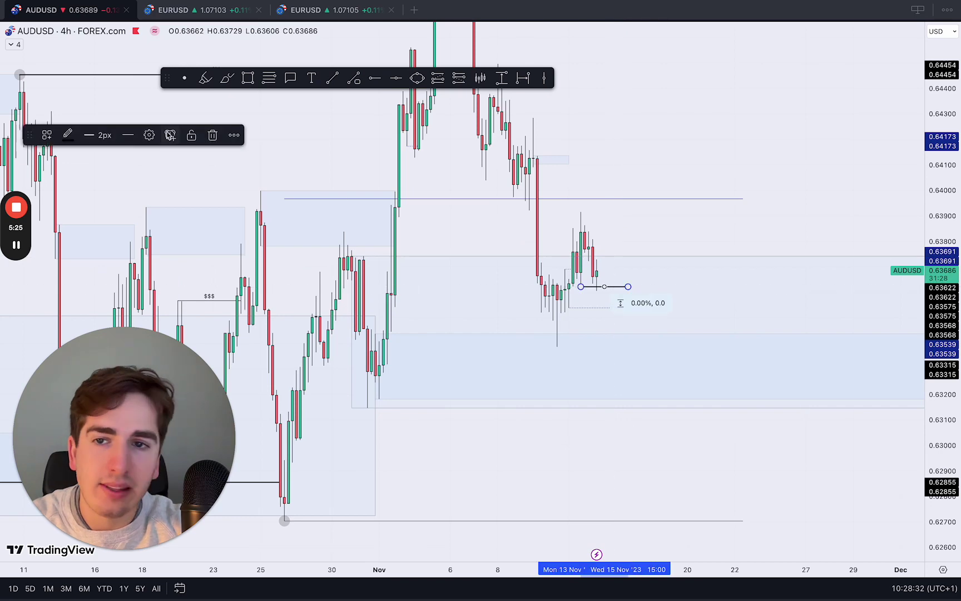
Step: Restyle the 0.63622 trend line as a thin line and shorten its end to 14 Nov
left_click(40, 134)
left_click(94, 259)
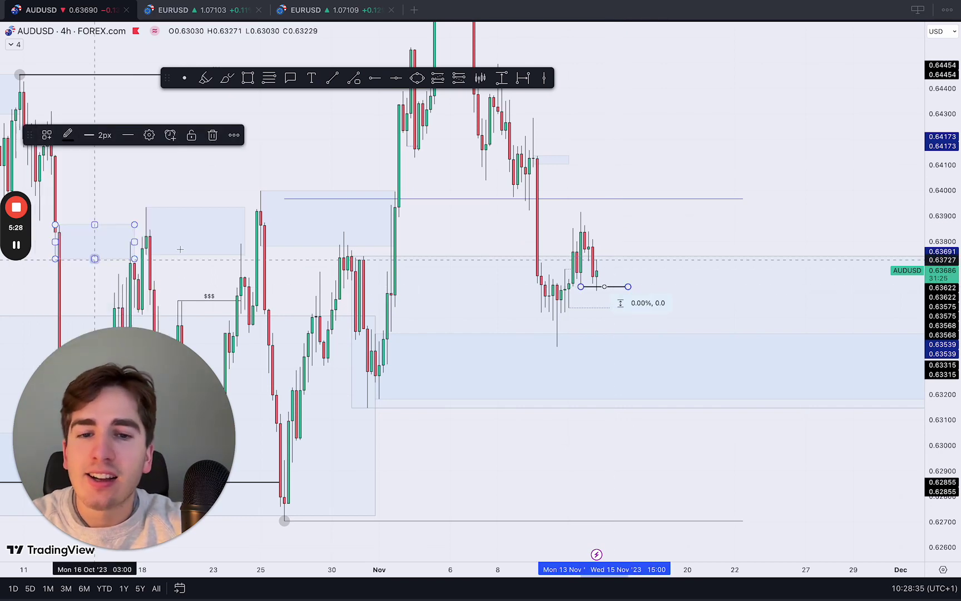
left_click_drag(628, 286, 601, 287)
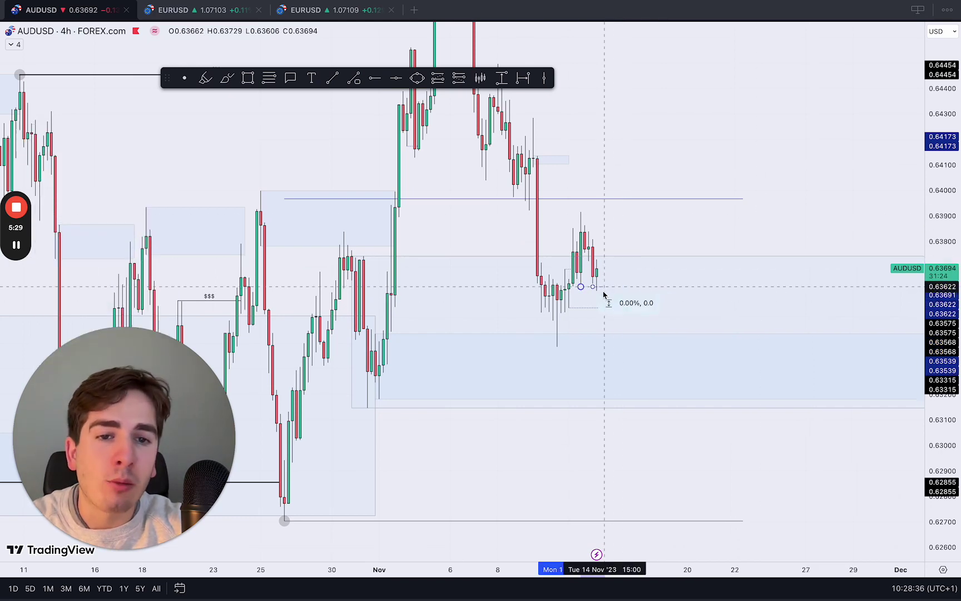
left_click(716, 224)
Step: Draw horizontal rays at 0.63921 and at the 9 Nov swing high of 0.64285
left_click_drag(743, 167, 729, 193)
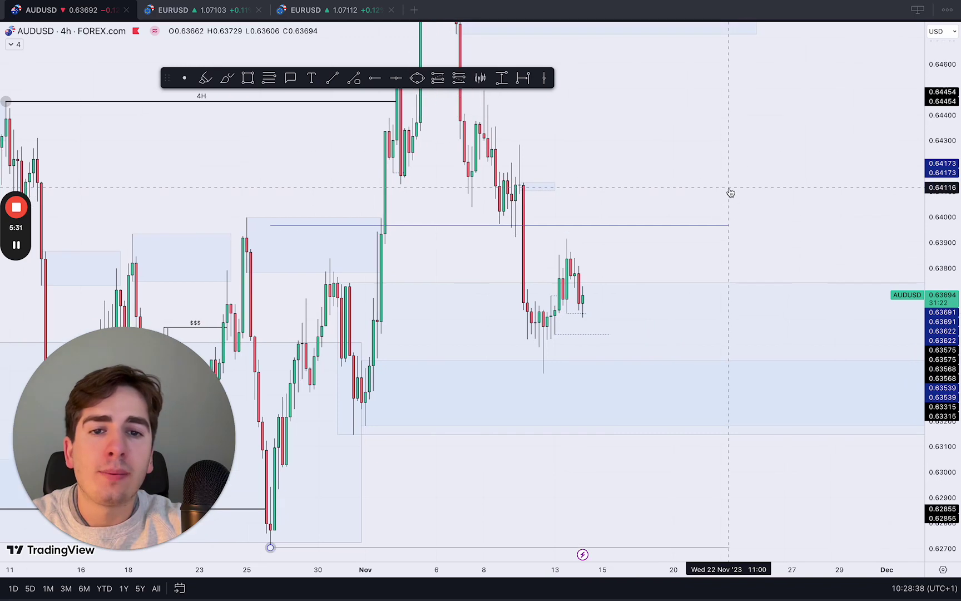
left_click(375, 78)
left_click(514, 240)
right_click(637, 192)
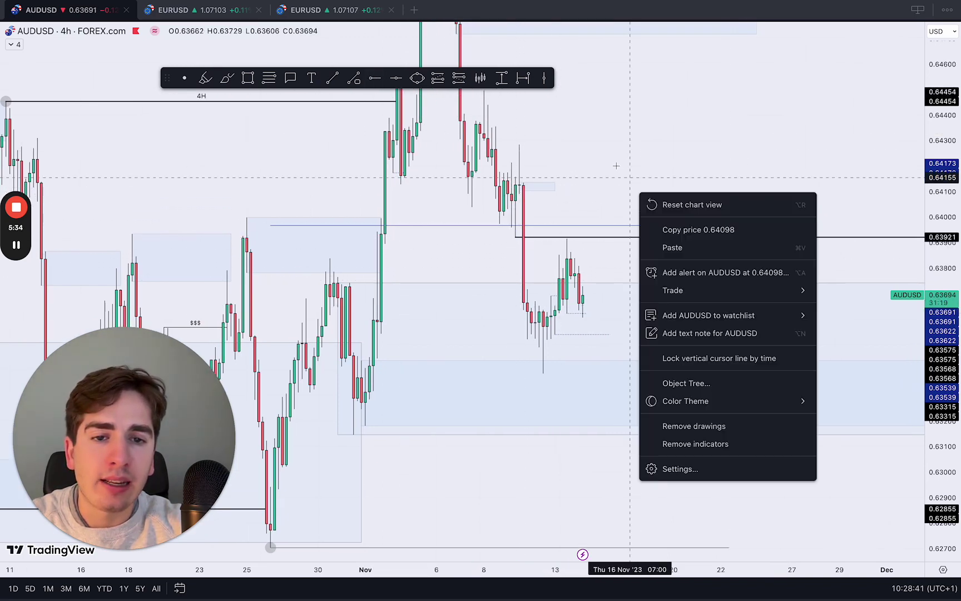
left_click(616, 165)
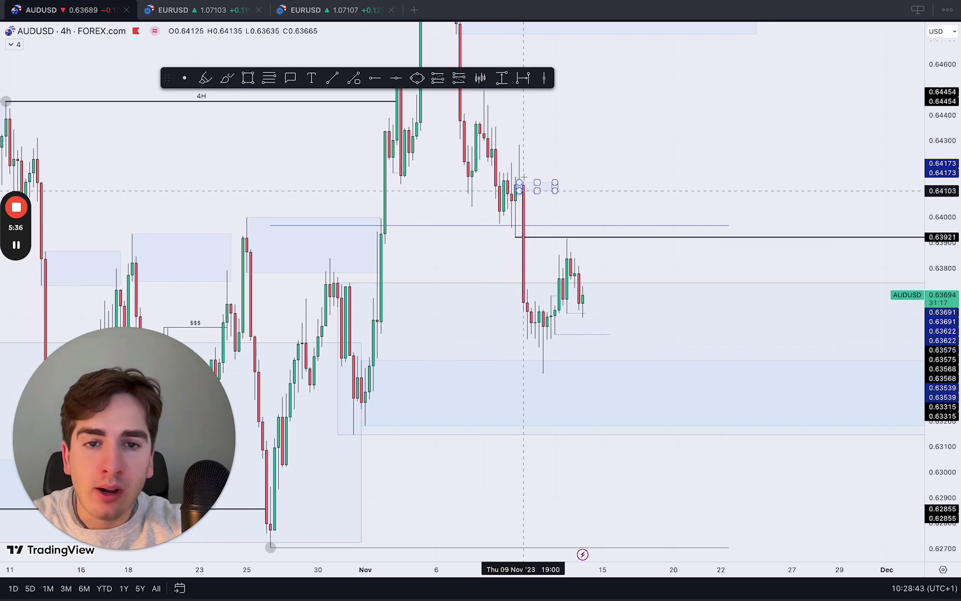
left_click(374, 78)
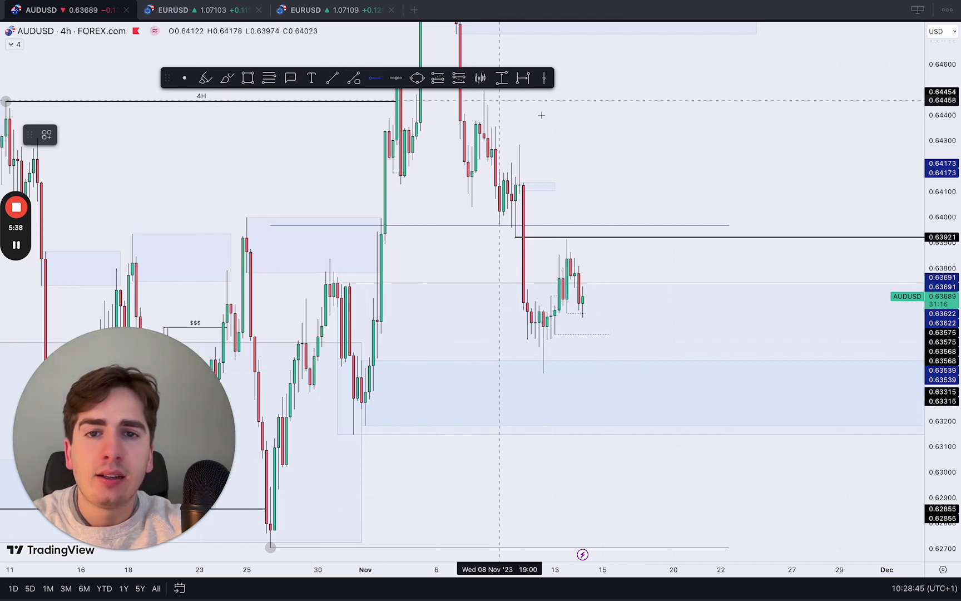
left_click(519, 144)
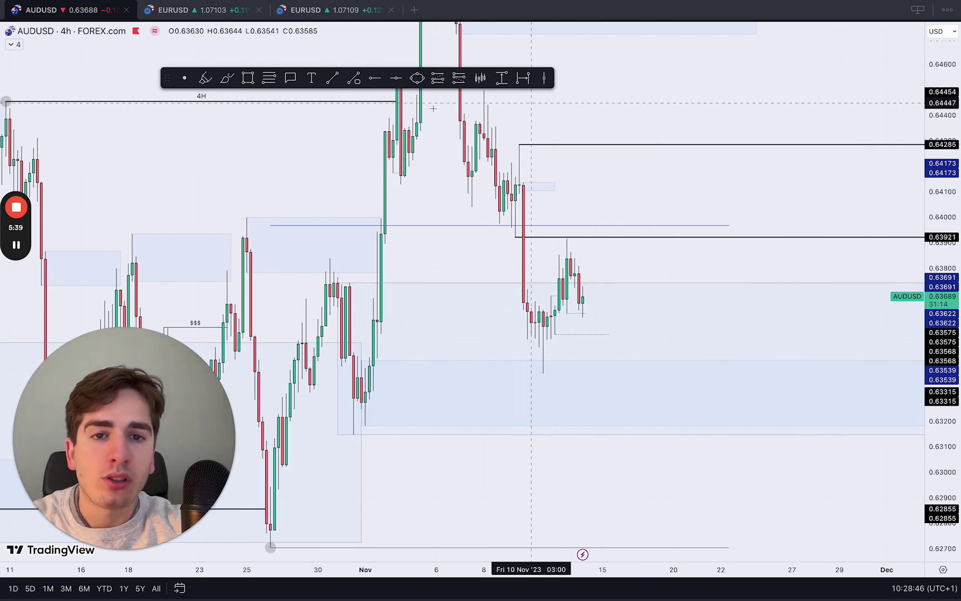
Step: Brush a projected rise from the current low at about 0.6363 to about 0.6400, and delete it
left_click(227, 78)
left_click_drag(583, 314, 603, 218)
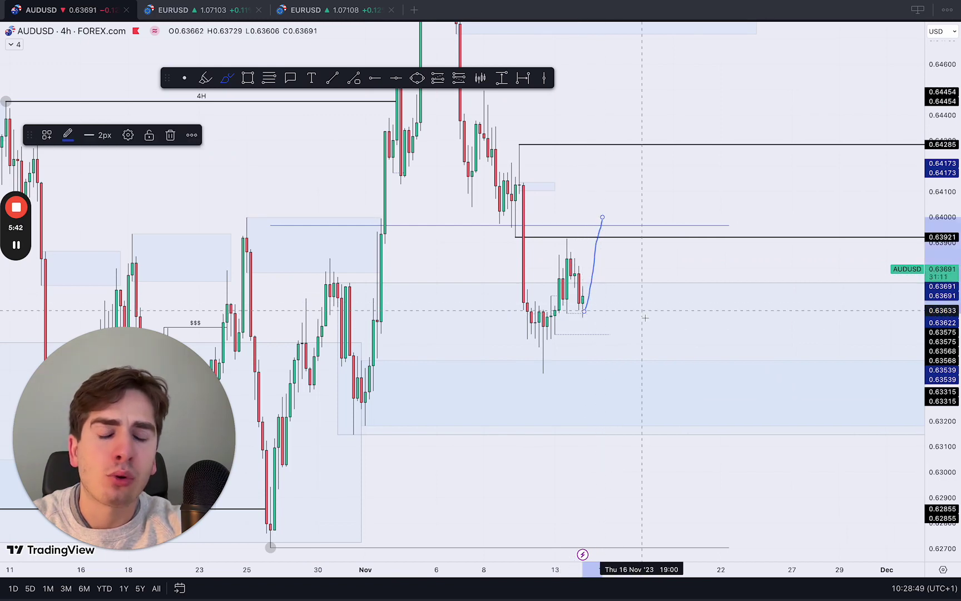
key("Delete")
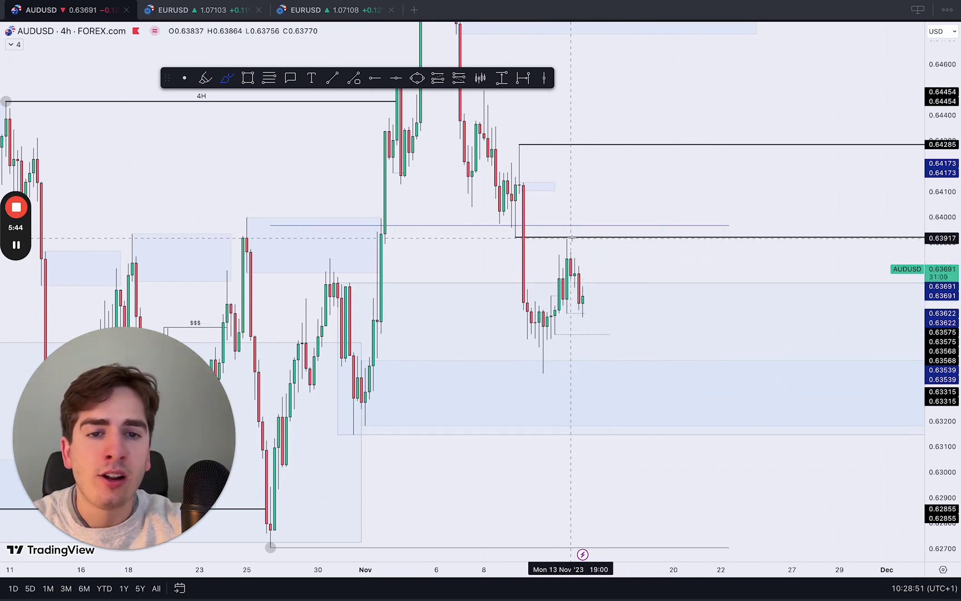
Step: Brush strokes from the 13 Nov high at about 0.6392 and a projected drop into the demand zone at about 0.6333, and delete them
mouse_move(571, 239)
left_mouse_down()
mouse_move(563, 242)
mouse_move(567, 229)
mouse_move(516, 236)
mouse_move(547, 287)
left_mouse_up()
key("Delete")
key("Delete")
key("Delete")
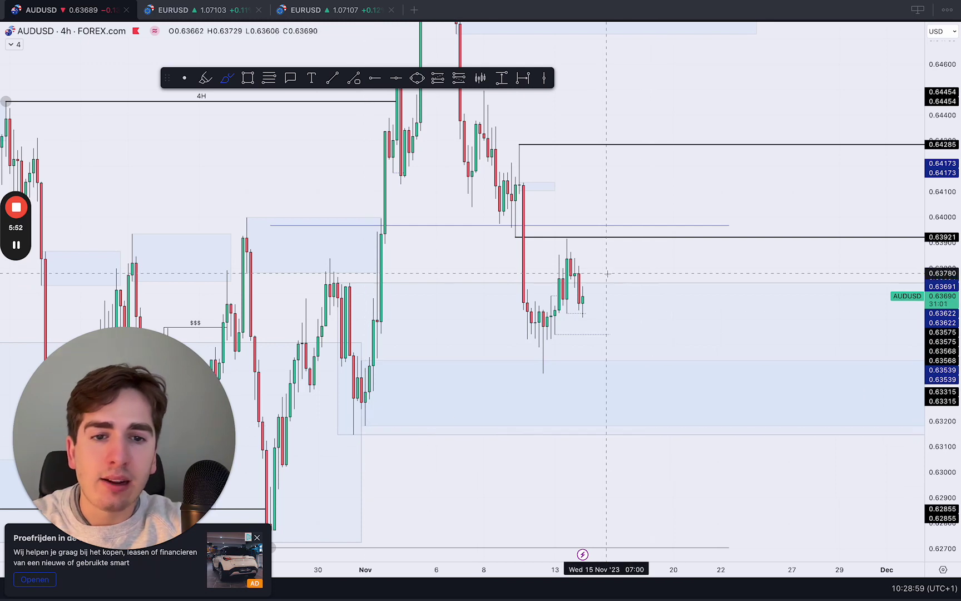
mouse_move(588, 306)
left_mouse_down()
mouse_move(599, 237)
mouse_move(652, 386)
left_mouse_up()
key("Delete")
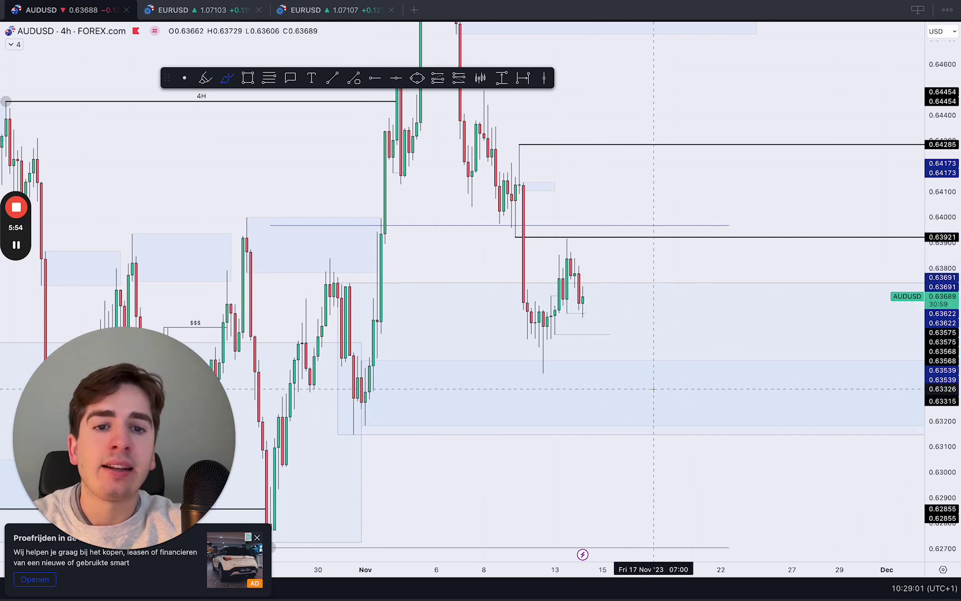
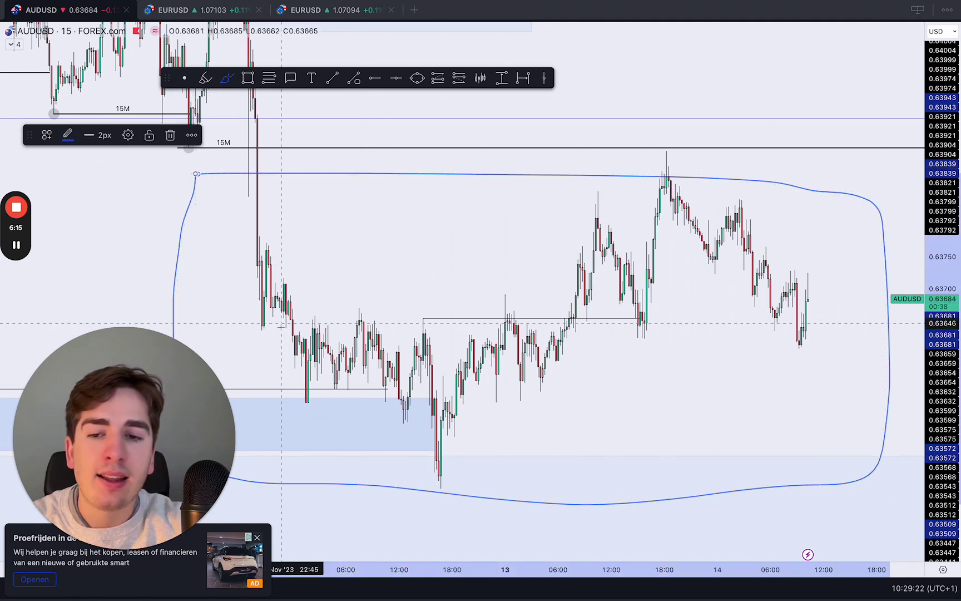
Step: Brush levels under the 15-minute swing lows at about 0.6363, 0.6352 and 0.6349, and at the 0.6365 swing high
left_click_drag(259, 332, 294, 331)
mouse_move(299, 402)
left_mouse_down()
mouse_move(391, 405)
mouse_move(472, 424)
left_mouse_up()
left_click_drag(420, 321, 581, 318)
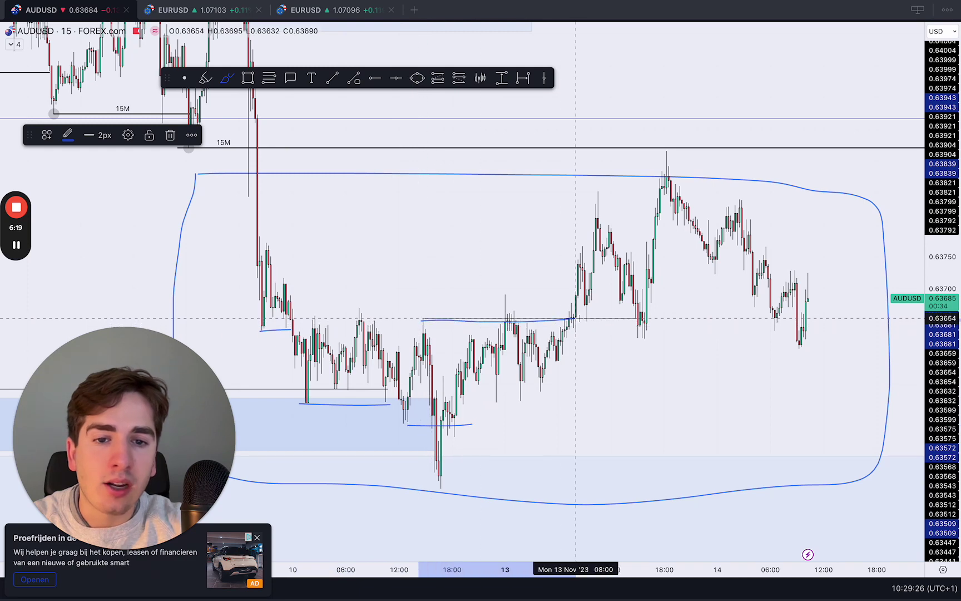
Step: Brush levels at about 0.6385, 0.6362 and 0.6391, circle the sweep of the 0.6362 low and arc over the 0.6391 high
left_click_drag(598, 192, 680, 189)
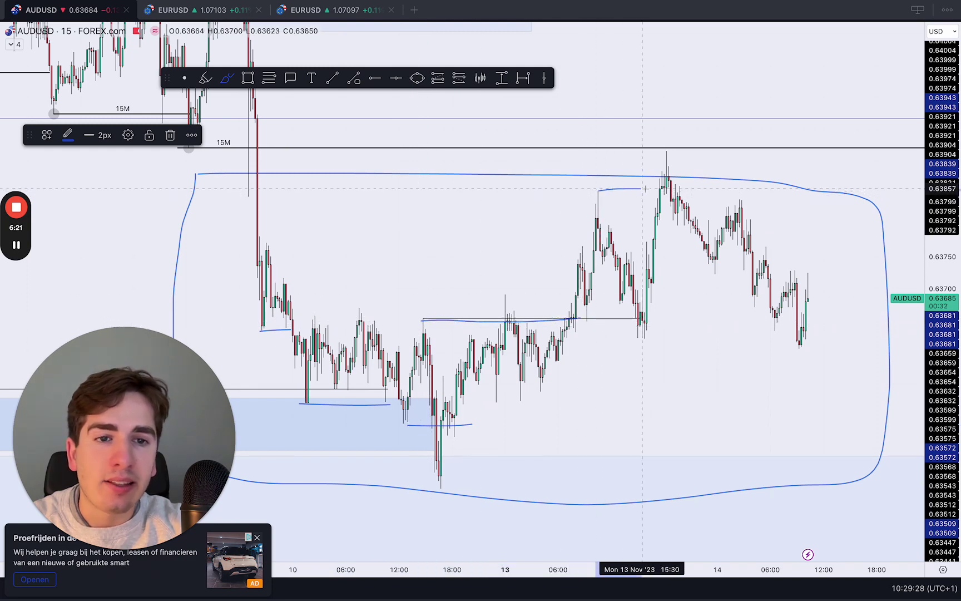
mouse_move(638, 338)
left_mouse_down()
mouse_move(831, 340)
mouse_move(779, 352)
left_mouse_up()
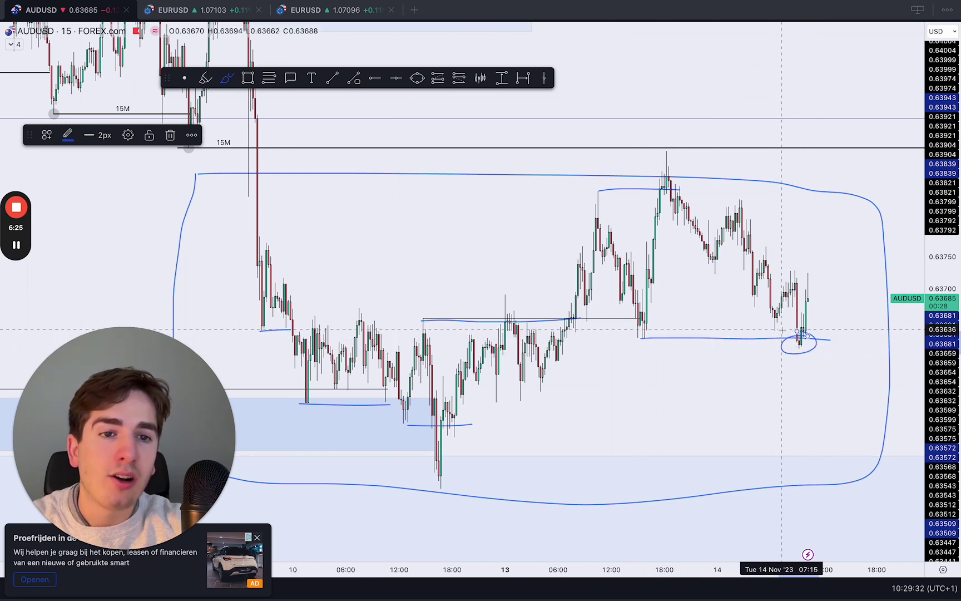
left_click_drag(667, 150, 844, 153)
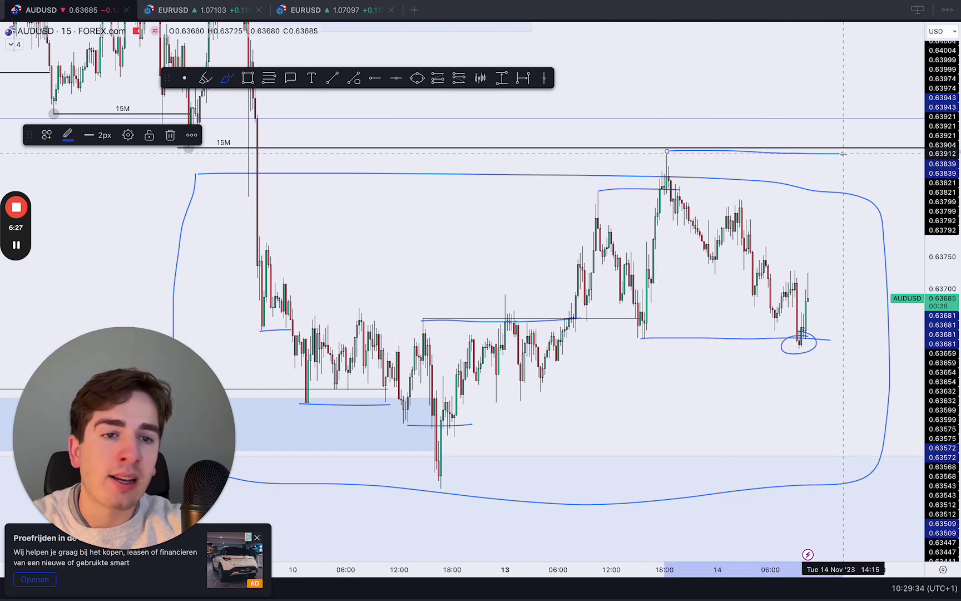
mouse_move(643, 156)
left_mouse_down()
mouse_move(643, 148)
mouse_move(687, 148)
left_mouse_up()
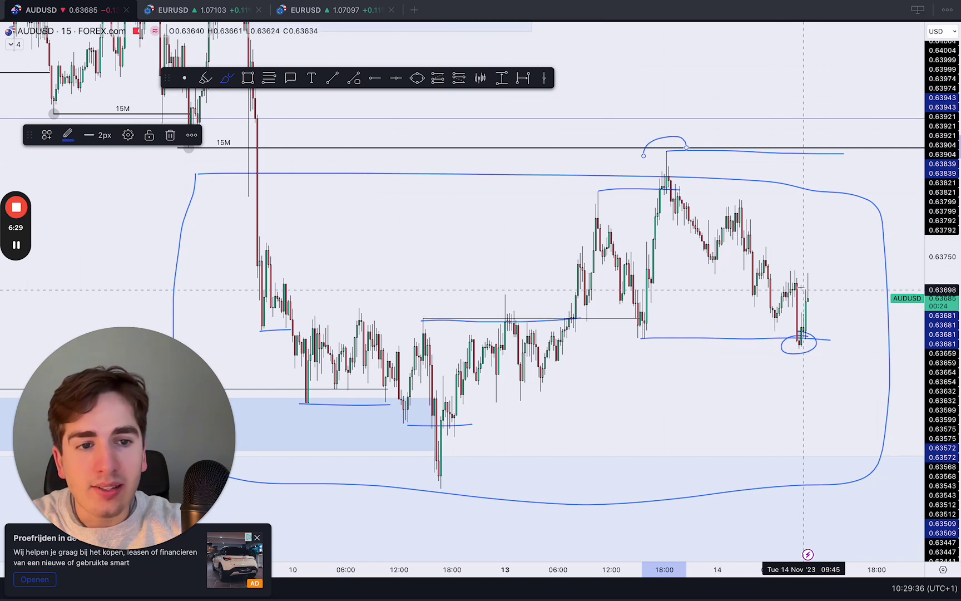
Step: Brush levels at about 0.6381, 0.6376 and 0.6367 along the latest 15-minute decline, removing stray strokes
mouse_move(824, 269)
left_mouse_down()
mouse_move(777, 264)
mouse_move(776, 253)
mouse_move(811, 249)
left_mouse_up()
key("Delete")
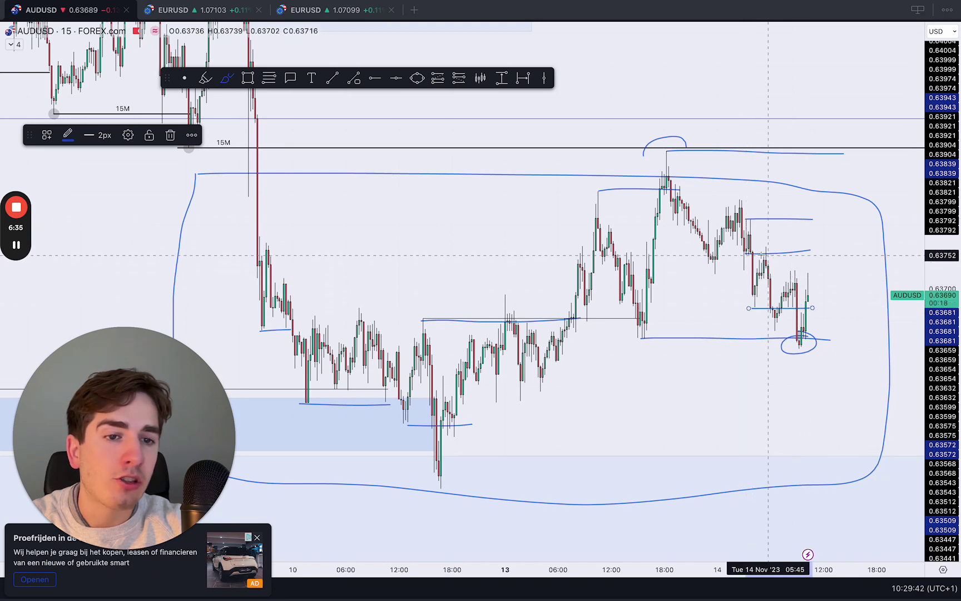
key("ctrl+z")
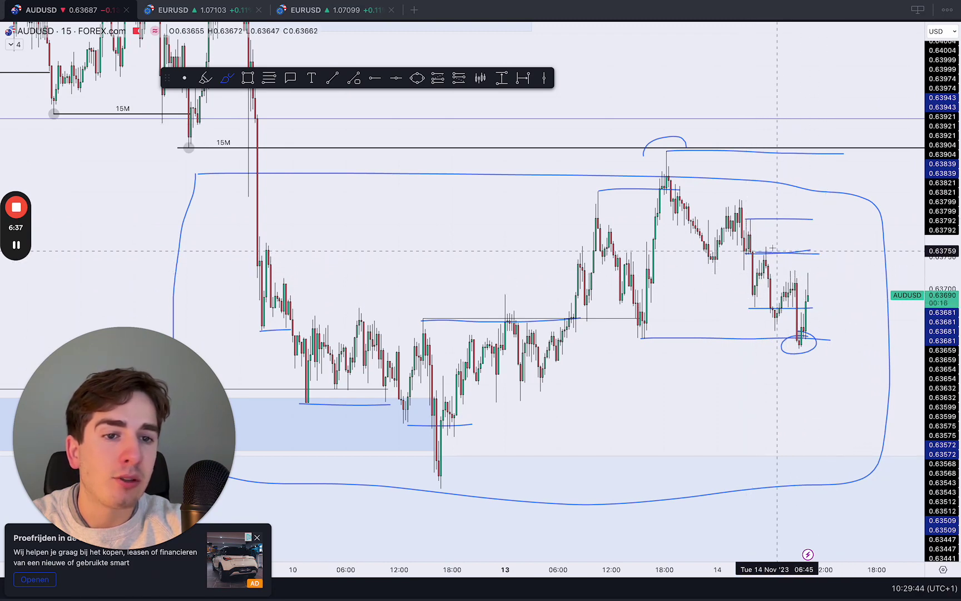
Step: Brush levels at about 0.6376 and 0.6372 on the latest 15-minute decline and sketch a projected drop, undoing the projection strokes
left_click_drag(747, 253, 810, 257)
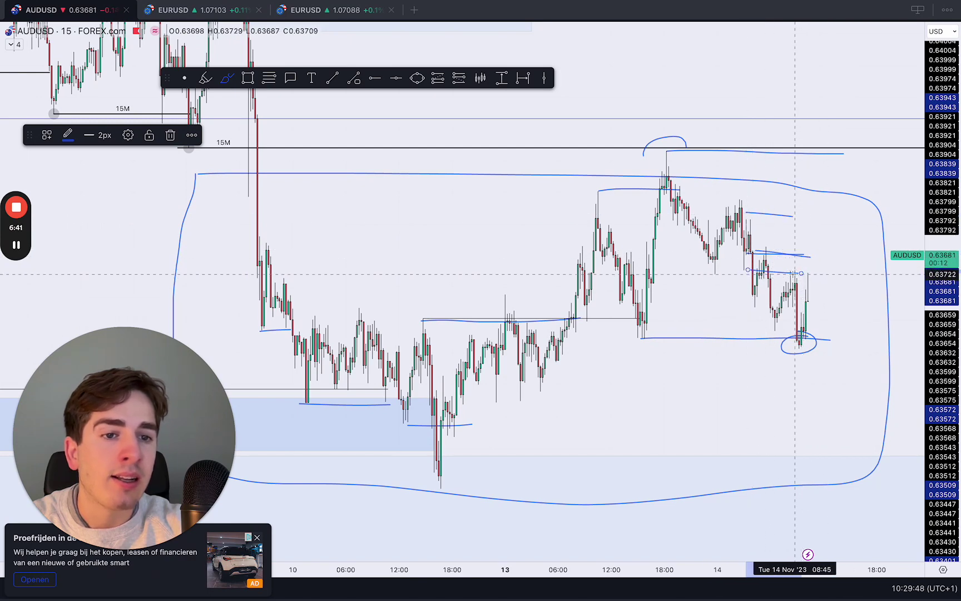
mouse_move(818, 291)
left_mouse_down()
mouse_move(825, 333)
mouse_move(842, 337)
left_mouse_up()
key("ctrl+z")
left_click_drag(820, 279, 848, 313)
key("super+z")
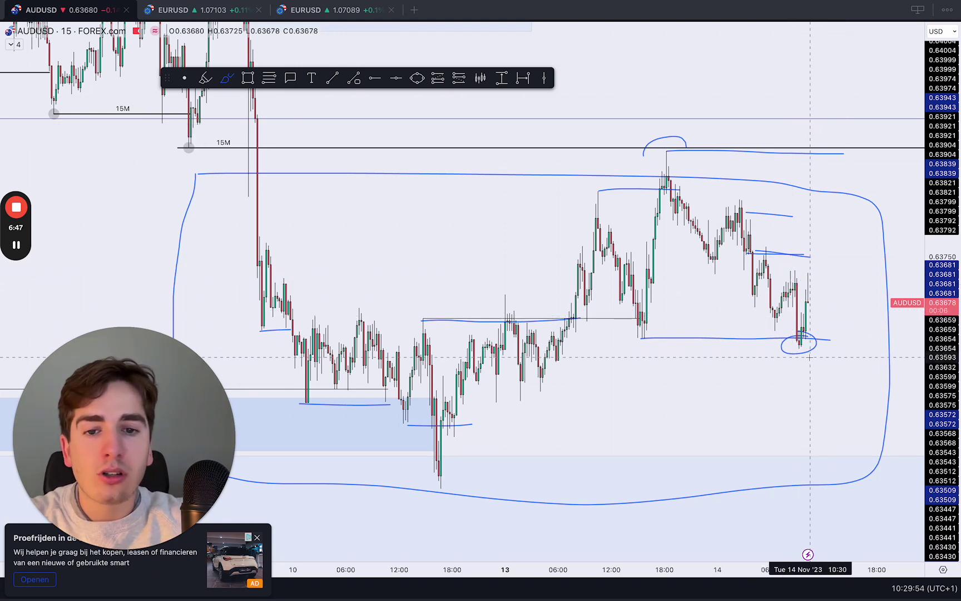
Step: Undo all the blue brush marks on the 15-minute AUDUSD chart, including the large outline around the recent range
key("super+z")
key("z")
left_click(695, 142)
key("super+z")
key("super+z")
key("super+z")
key("super+z")
key("super+z")
key("super+z")
key("super+z")
key("super+z")
key("super+z")
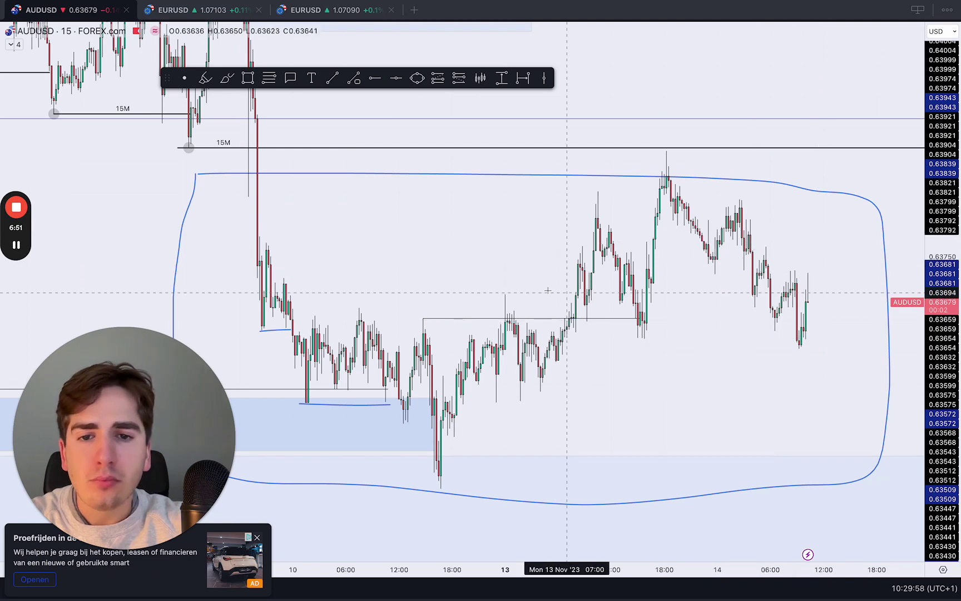
right_click(522, 246)
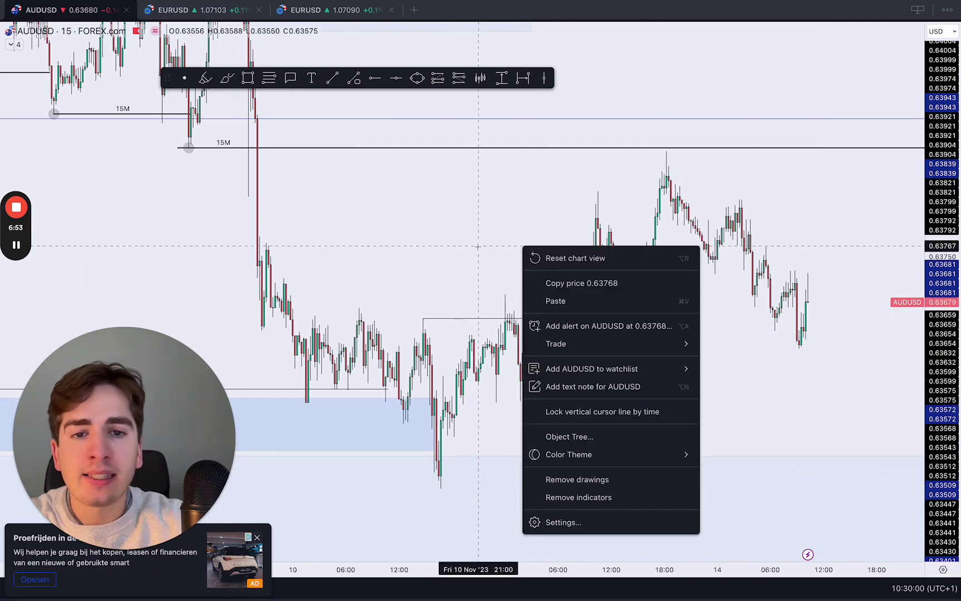
key("Escape")
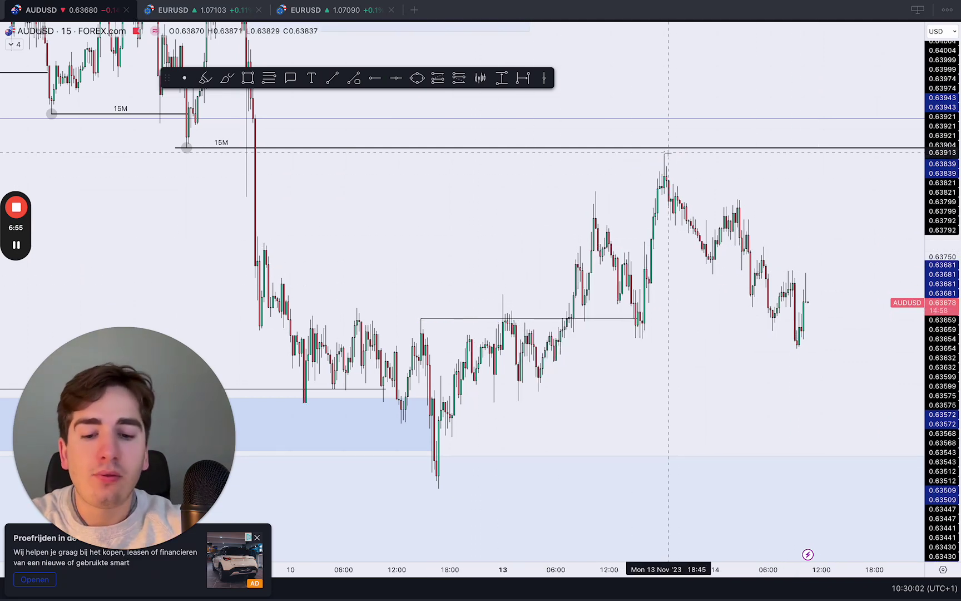
Step: Switch AUDUSD to the 4-hour interval and review price between the 0.64285 level and the demand zones beneath it
type("4H")
key("Return")
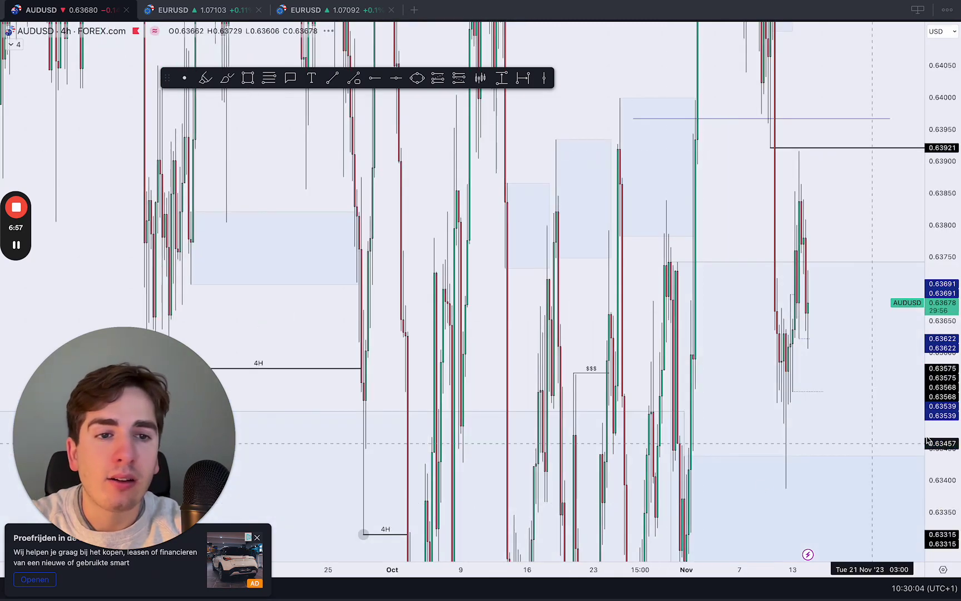
scroll(865, 287, "down", 1)
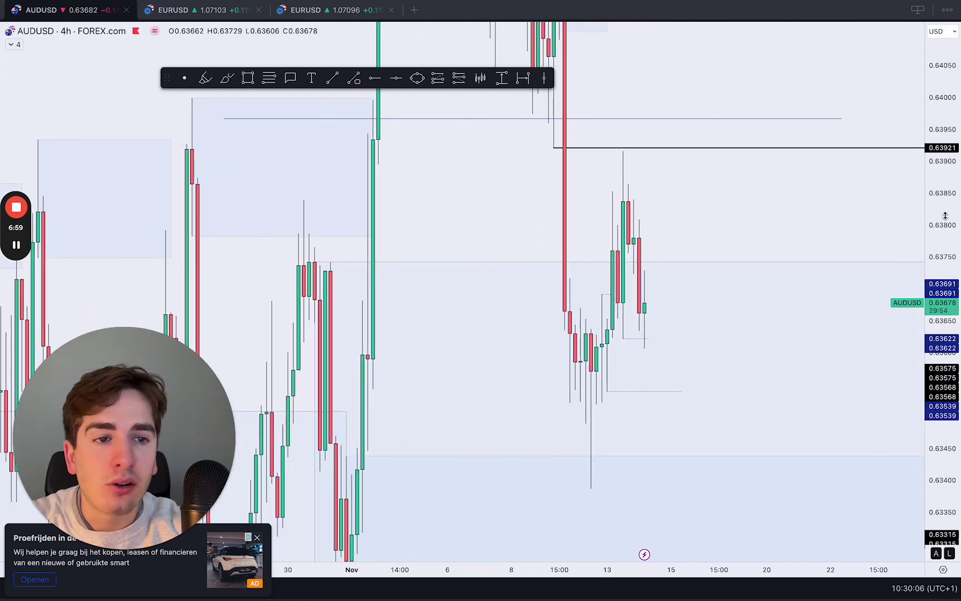
left_click_drag(942, 217, 942, 488)
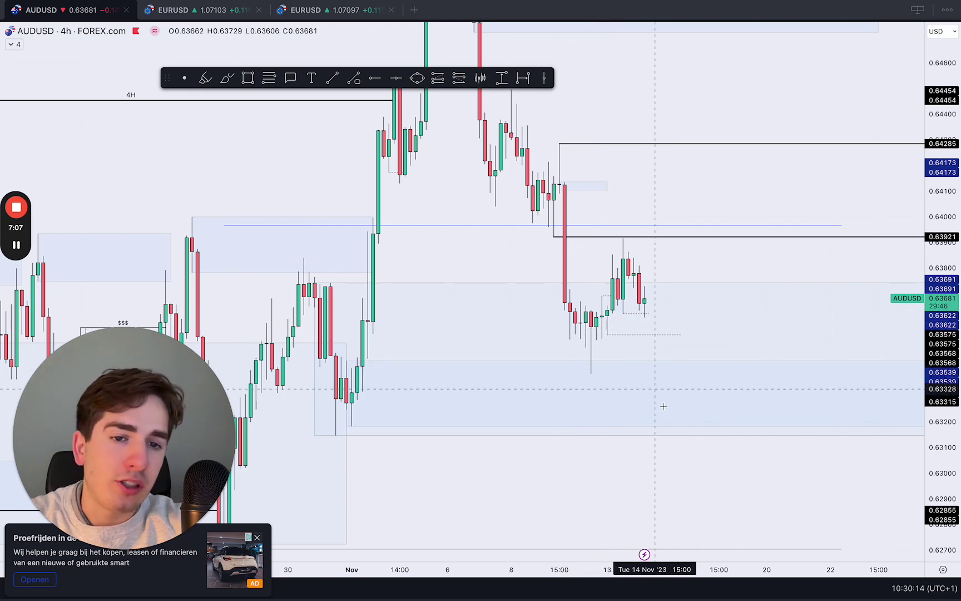
scroll(669, 430, "down", 2)
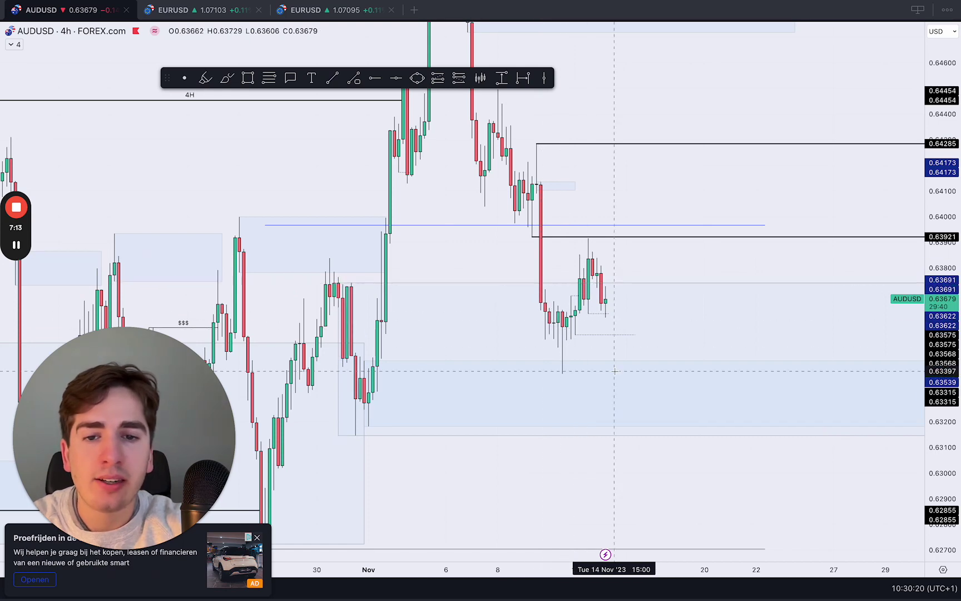
Step: Load the FOREX.com GBPUSD chart in place of AUDUSD
type("GBPUSD")
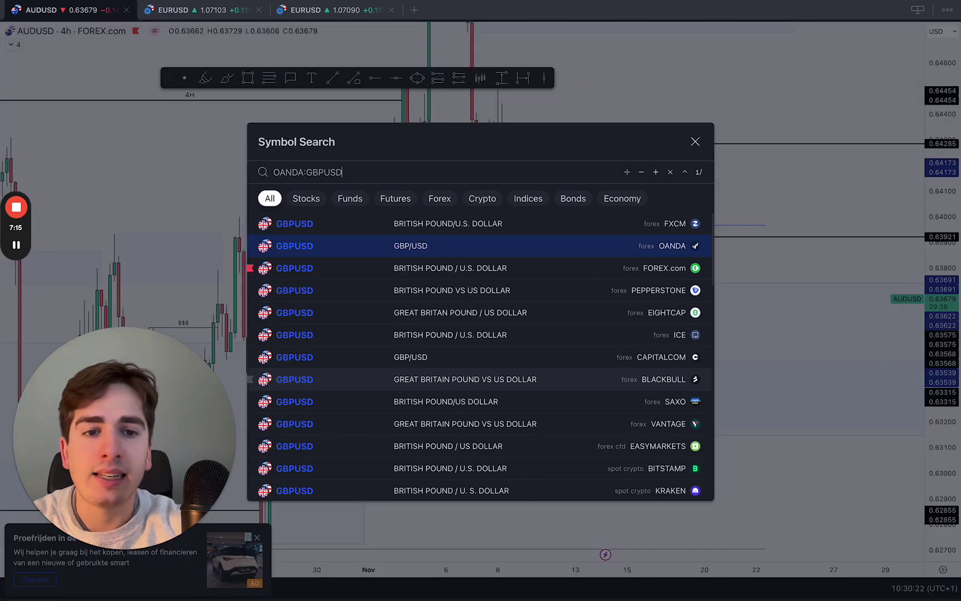
key("Return")
scroll(736, 296, "up", 3)
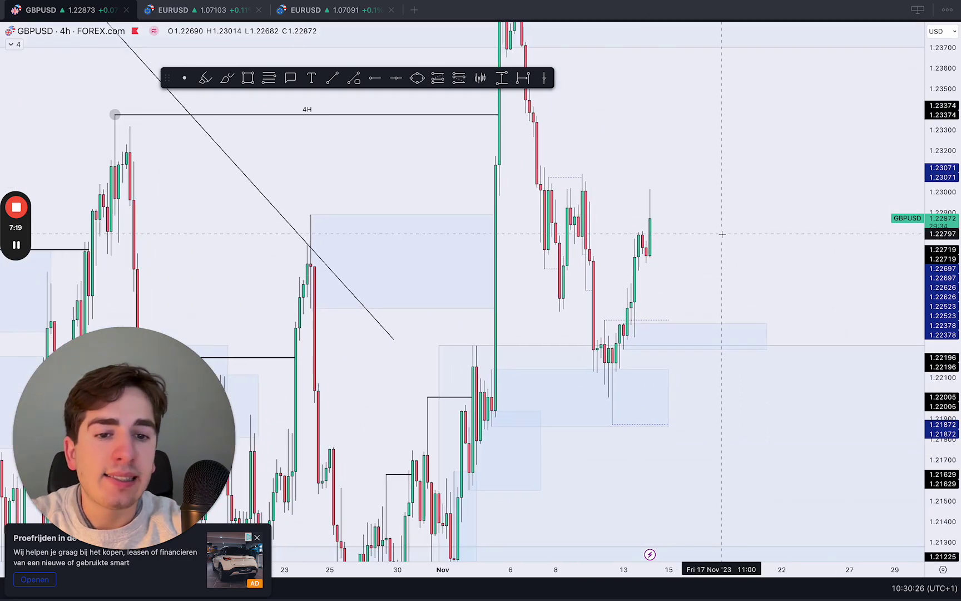
Step: Shorten the 4-hour level line at 1.22378 so it ends at the candles that break above it
scroll(722, 234, "up", 3)
left_click_drag(668, 321, 617, 321)
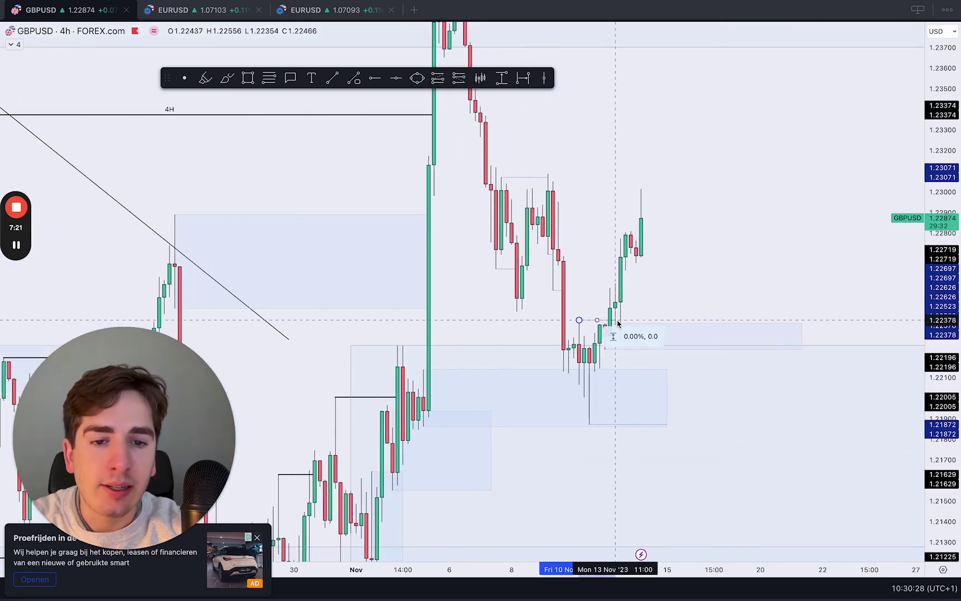
key("Escape")
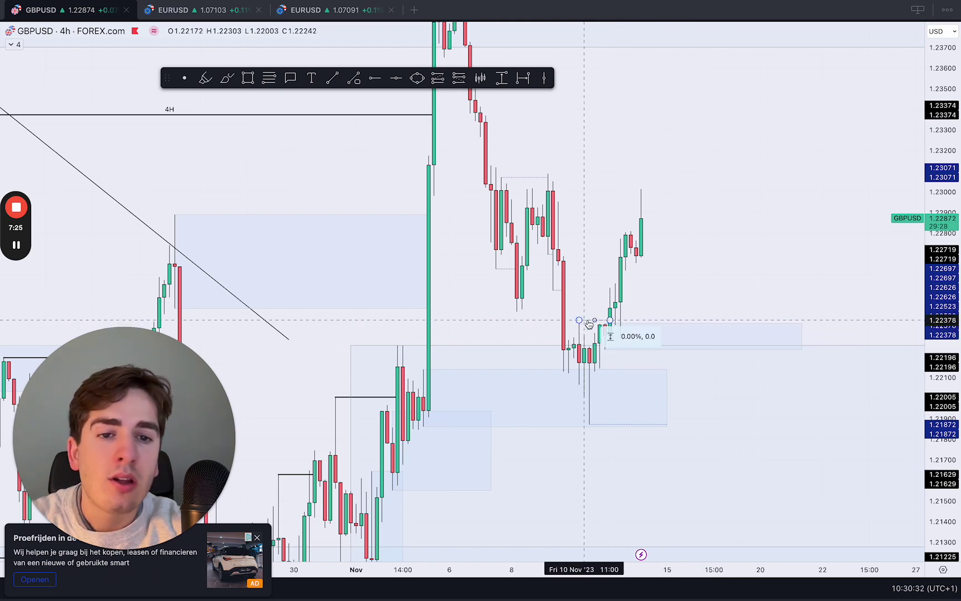
left_click(612, 334)
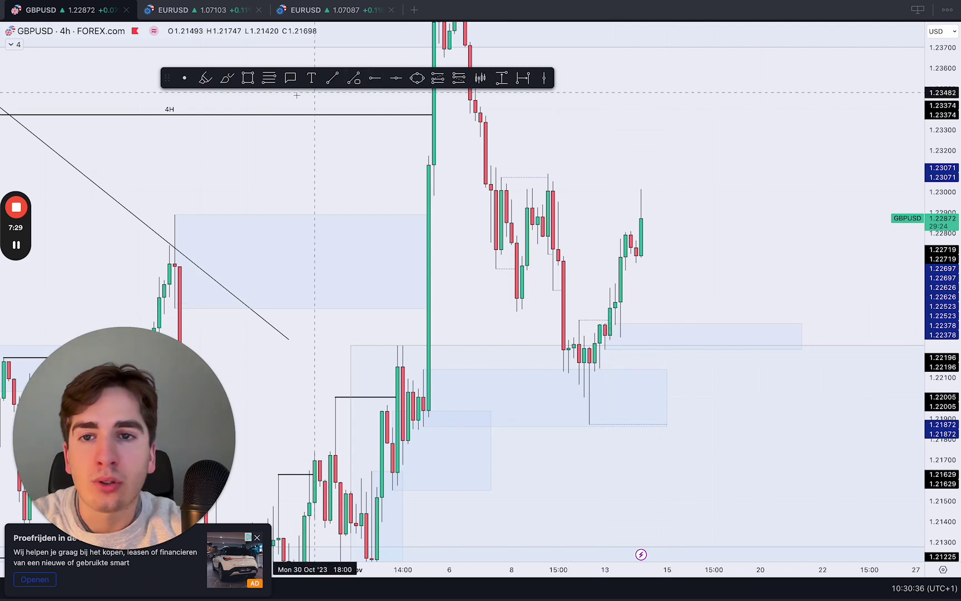
Step: Place a long position on the 13 Nov candle with entry 1.22362, stop 1.22224 and target 1.22778, and delete it
left_click(249, 79)
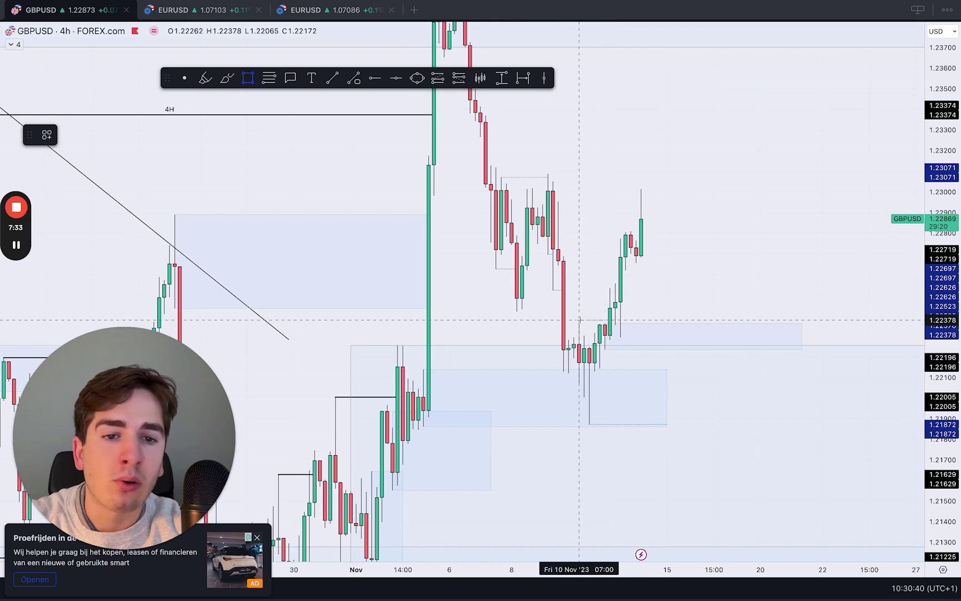
left_click(437, 78)
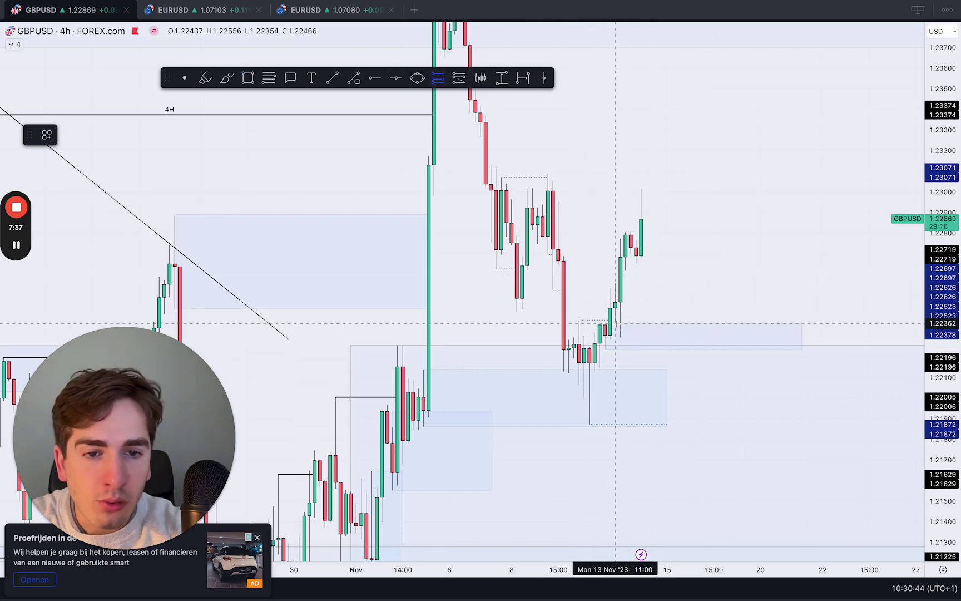
left_click(616, 323)
right_click(843, 240)
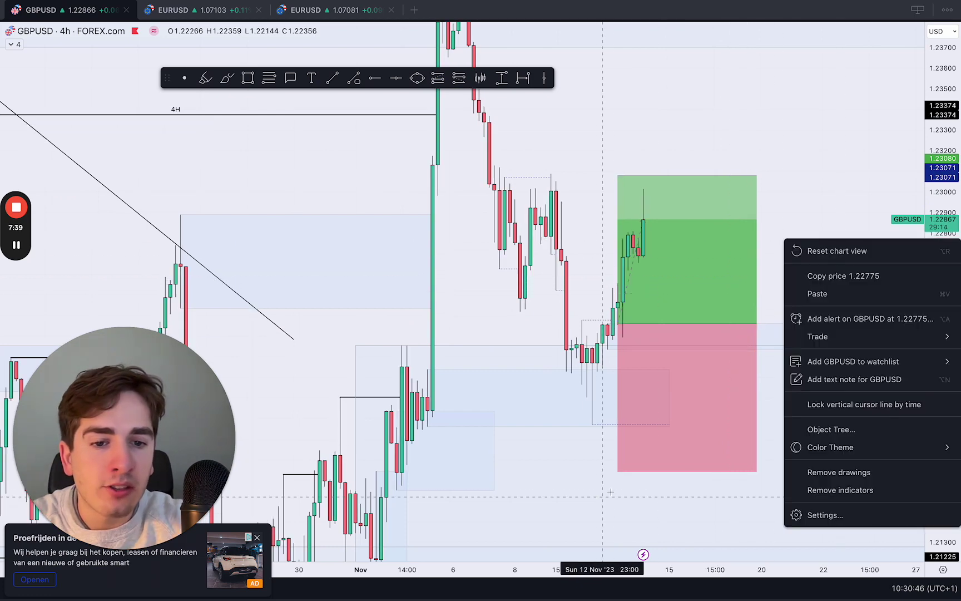
left_click_drag(618, 471, 645, 355)
left_click_drag(618, 174, 640, 237)
left_click(578, 248)
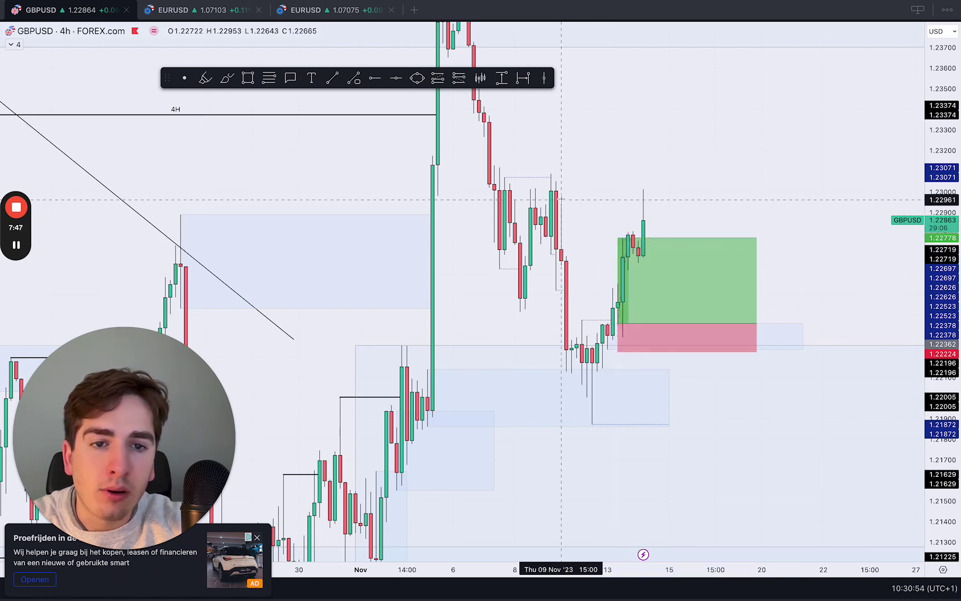
left_click(712, 278)
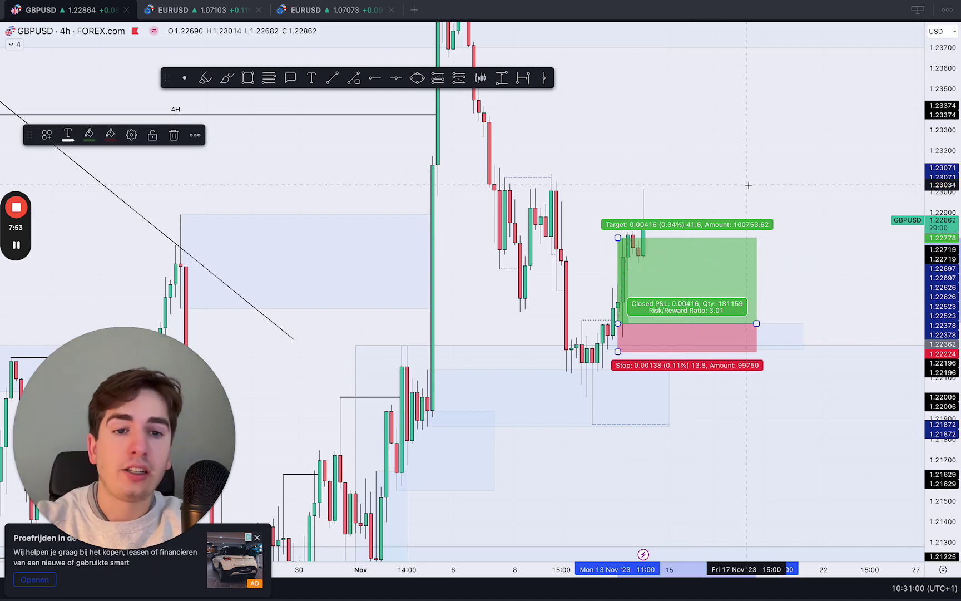
key("Delete")
Step: Switch GBPUSD to the 15-minute interval and frame the 15M structure lines and the demand zones around them
scroll(805, 247, "up", 2)
scroll(831, 265, "down", 2)
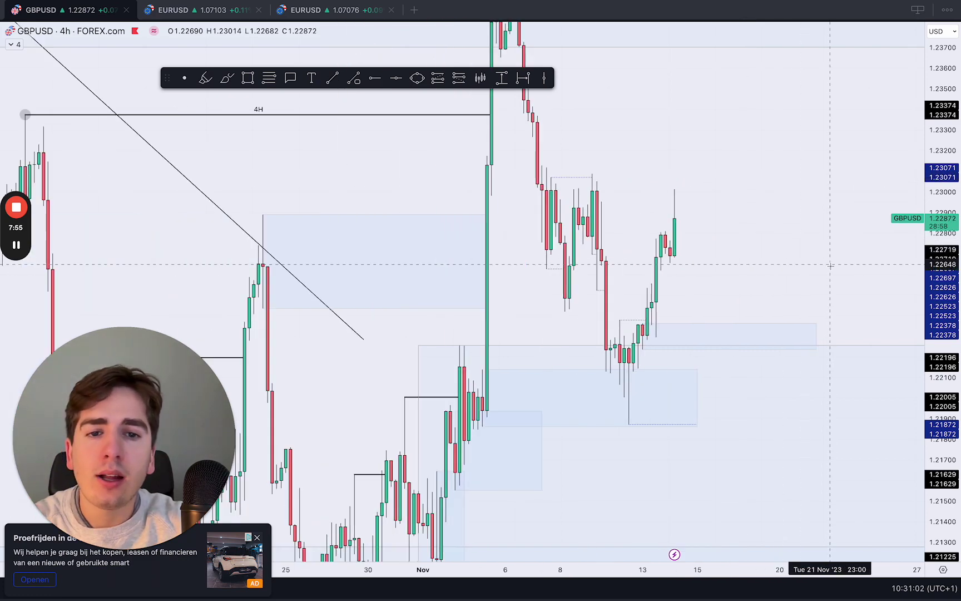
scroll(831, 265, "down", 3)
type("15")
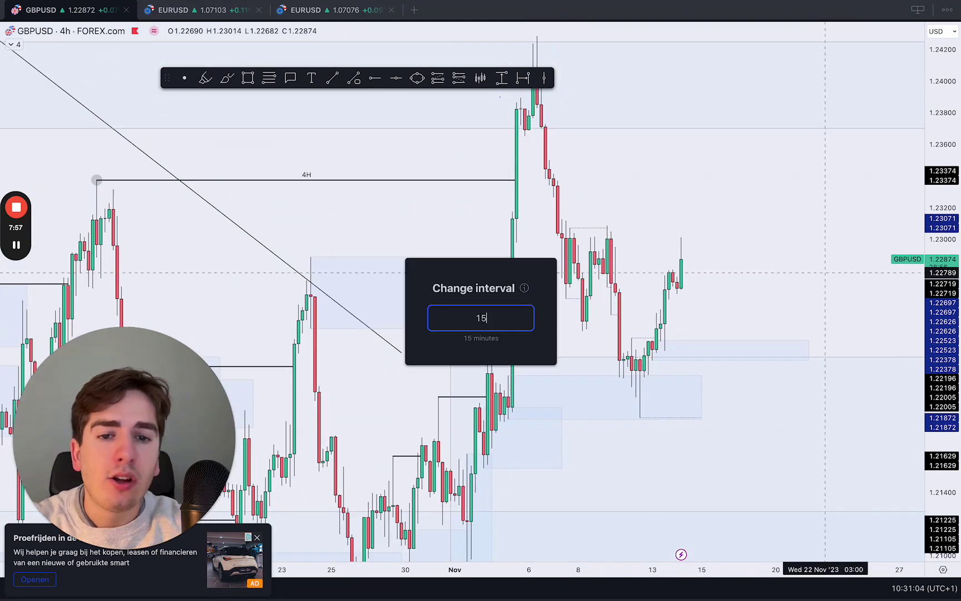
key("Return")
scroll(815, 324, "down", 5)
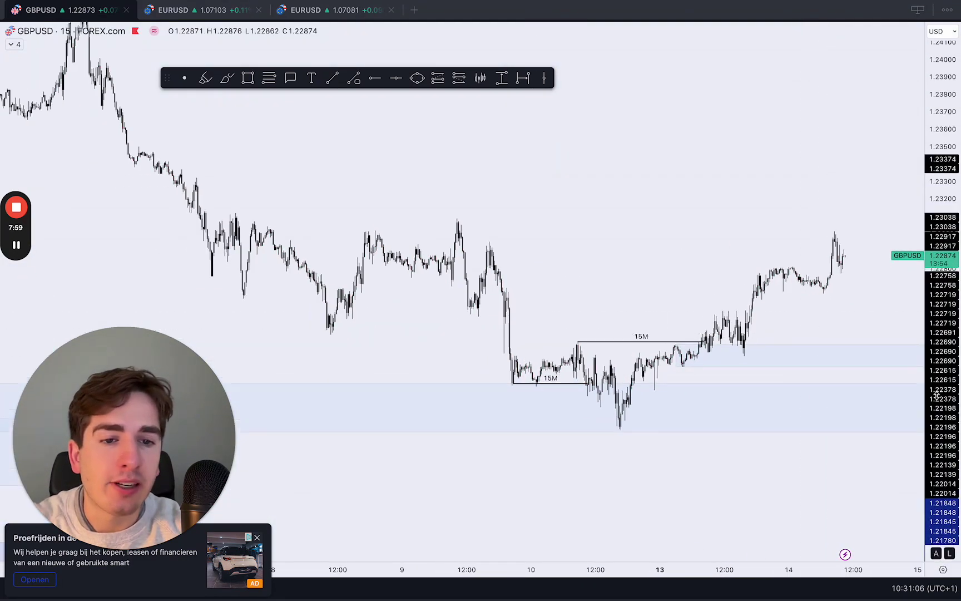
scroll(684, 278, "up", 5)
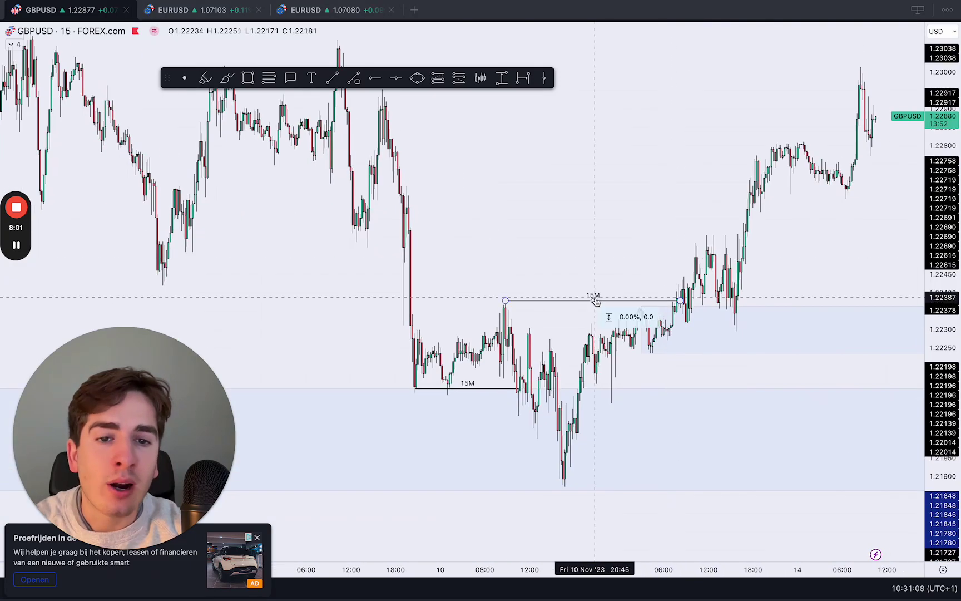
scroll(594, 302, "up", 2)
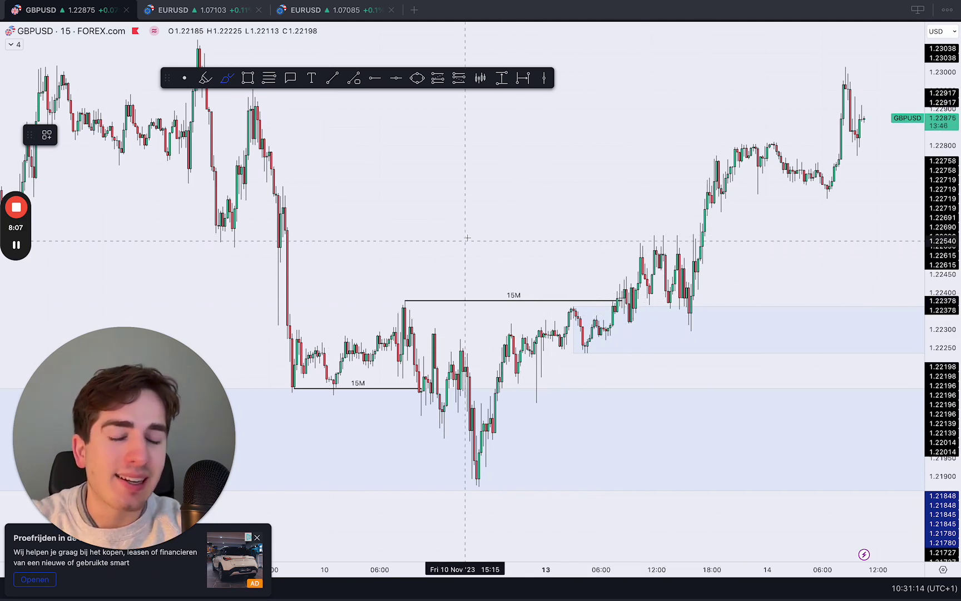
Step: Examine the GBPUSD 15-minute rally from the demand zone through the 15M high at 1.22378 to the latest candles
mouse_move(524, 307)
left_mouse_down()
mouse_move(771, 313)
mouse_move(483, 365)
mouse_move(526, 301)
left_mouse_up()
key("Delete")
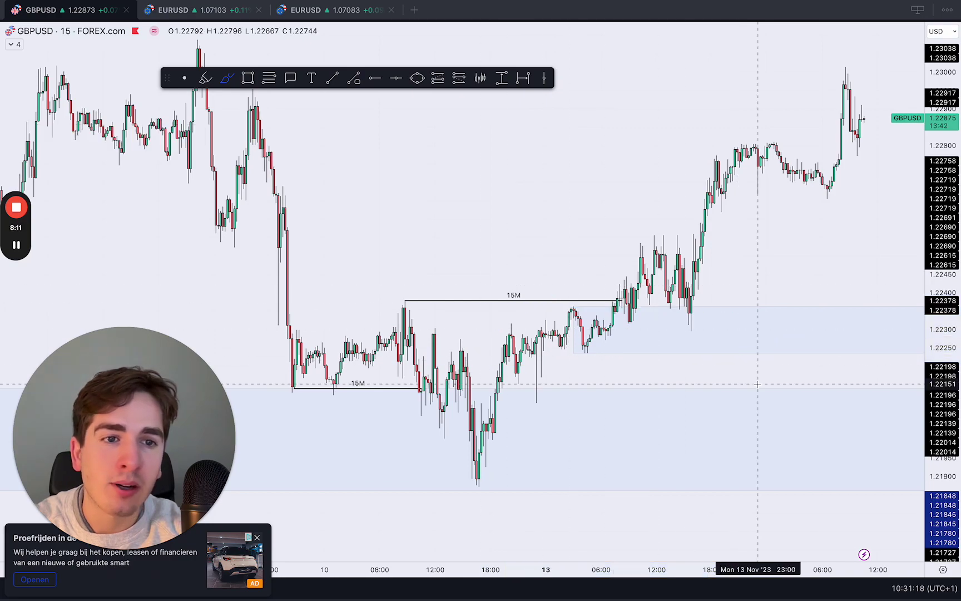
scroll(758, 384, "right", 3)
scroll(758, 384, "left", 5)
scroll(757, 384, "right", 6)
scroll(758, 383, "up", 3)
scroll(581, 303, "down", 5)
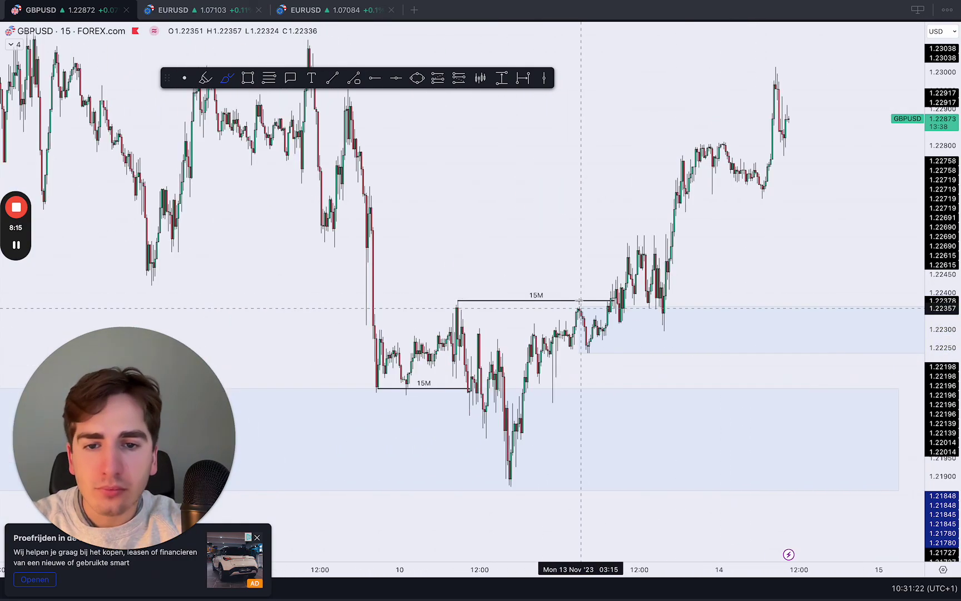
key("Escape")
left_click_drag(537, 225, 550, 306)
left_click(658, 327)
left_click_drag(657, 328, 583, 274)
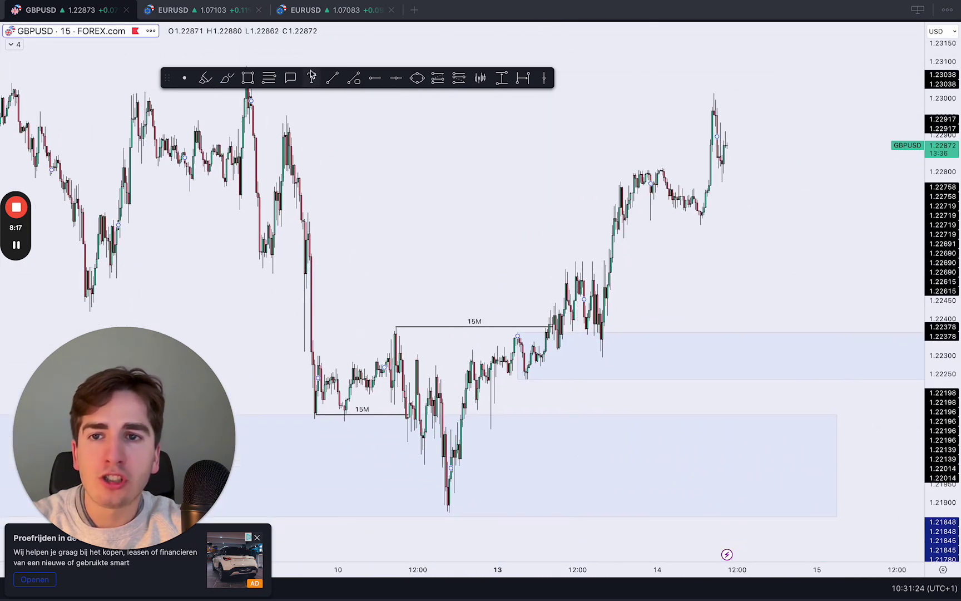
Step: Brush levels at about 1.2256, 1.2281 and 1.2265, trace the dip and rally to about 1.2301, and circle the retest
left_click(229, 79)
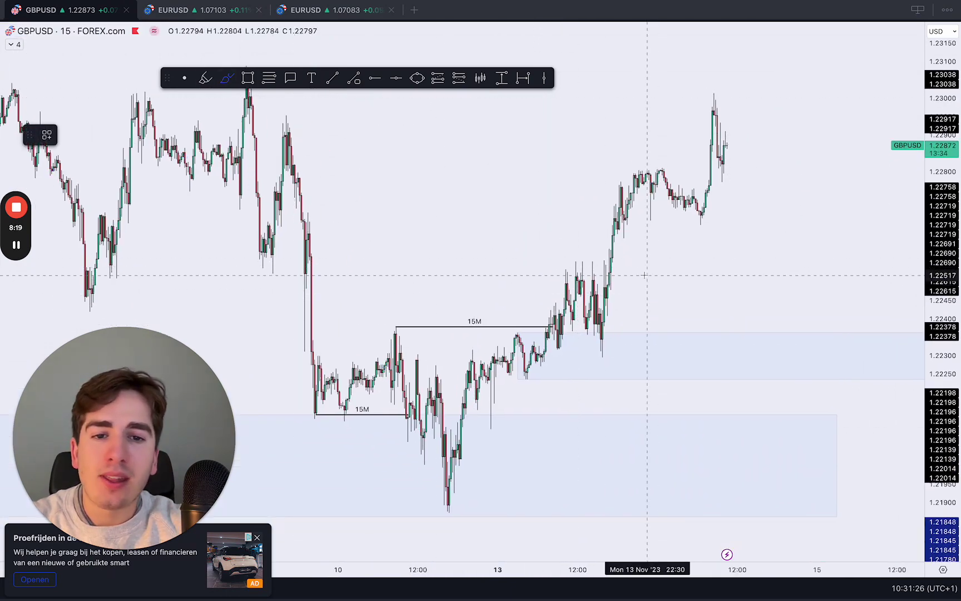
left_click_drag(558, 261, 596, 261)
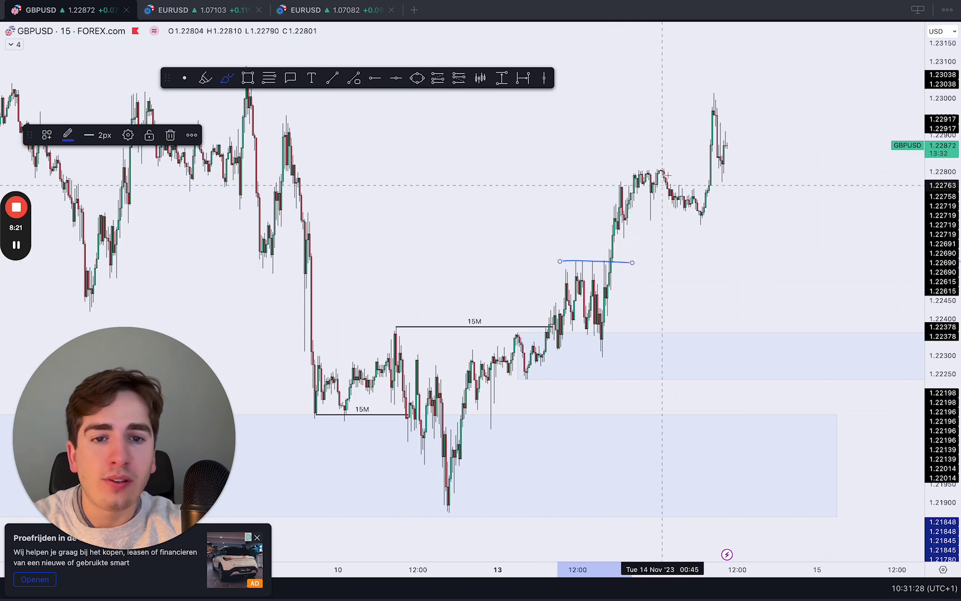
left_click_drag(624, 169, 762, 170)
left_click_drag(688, 227, 807, 226)
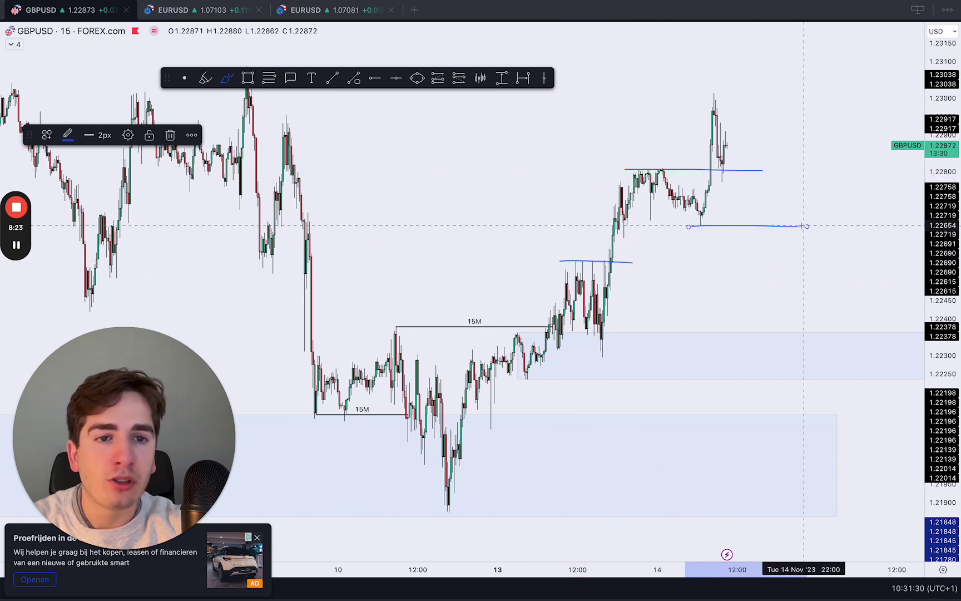
mouse_move(658, 166)
left_mouse_down()
mouse_move(689, 219)
mouse_move(714, 96)
left_mouse_up()
mouse_move(731, 167)
left_mouse_down()
mouse_move(744, 175)
mouse_move(758, 98)
left_mouse_up()
Step: Undo the retest circle, the traced swing and the brushed levels at about 1.2265 and 1.2281
key("super+z")
key("super+z")
key("super+z")
key("super+z")
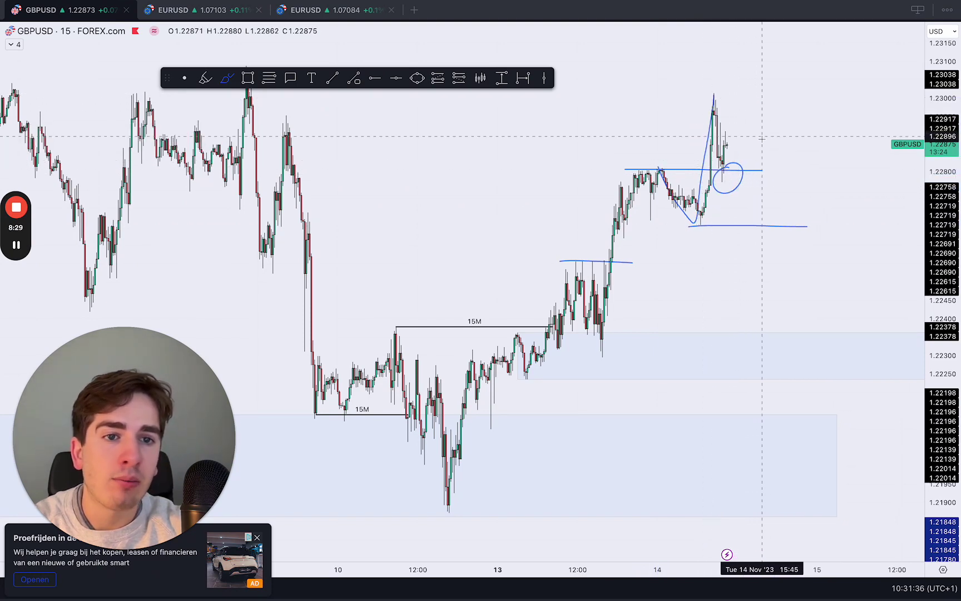
key("ctrl+z")
Step: Switch GBPUSD to the 4-hour interval and brush a short level at about 1.2282 over the recent swing high
type("4h")
key("Return")
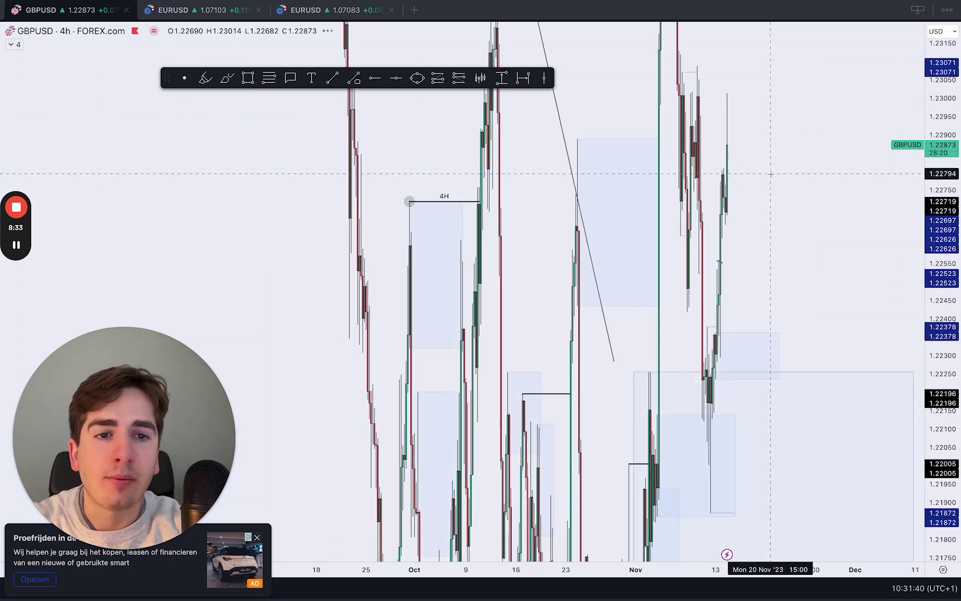
left_click_drag(944, 166, 938, 344)
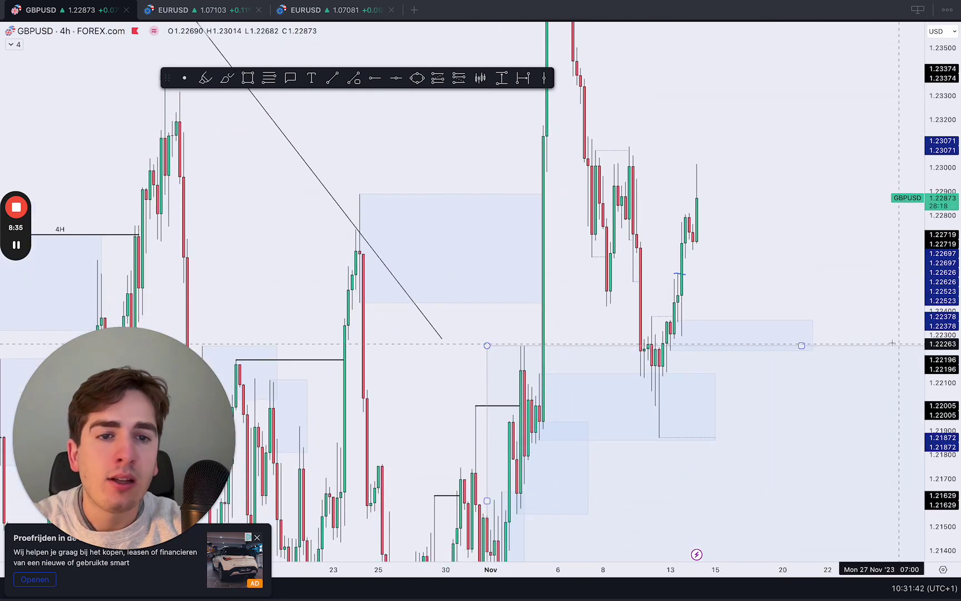
scroll(794, 281, "right", 2)
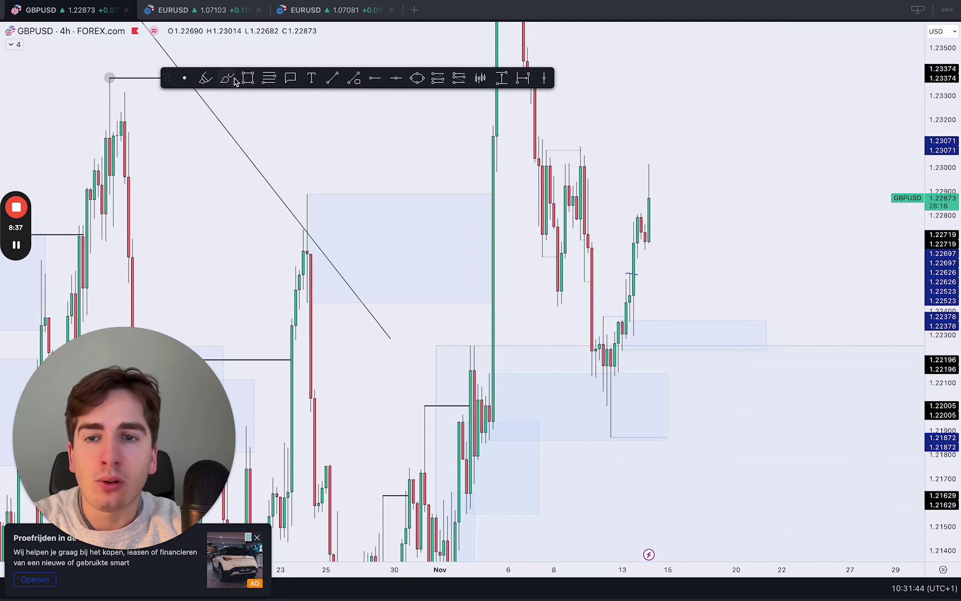
left_click_drag(633, 212, 675, 210)
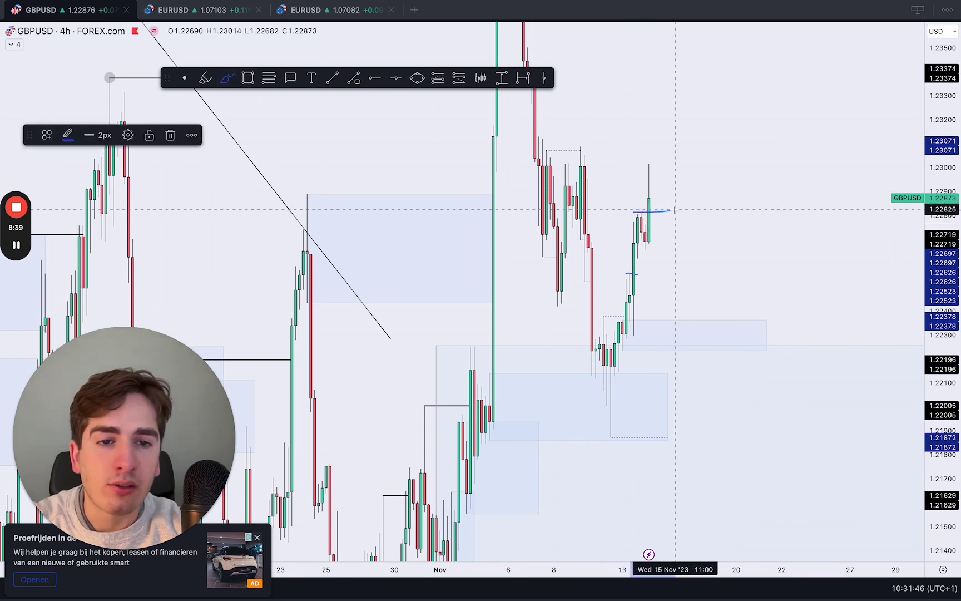
Step: Brush GBPUSD levels at about 1.2266 under the pullback low and about 1.2285 along the broken swing high
left_click_drag(648, 249, 729, 250)
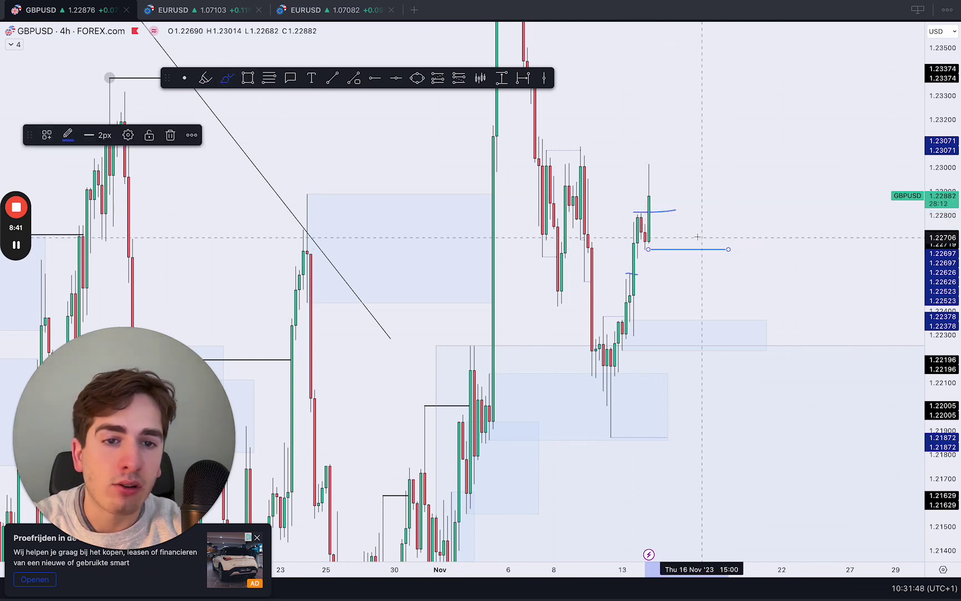
mouse_move(636, 214)
left_mouse_down()
mouse_move(653, 162)
mouse_move(622, 197)
mouse_move(638, 207)
mouse_move(760, 202)
left_mouse_up()
key("BackSpace")
key("ctrl+z")
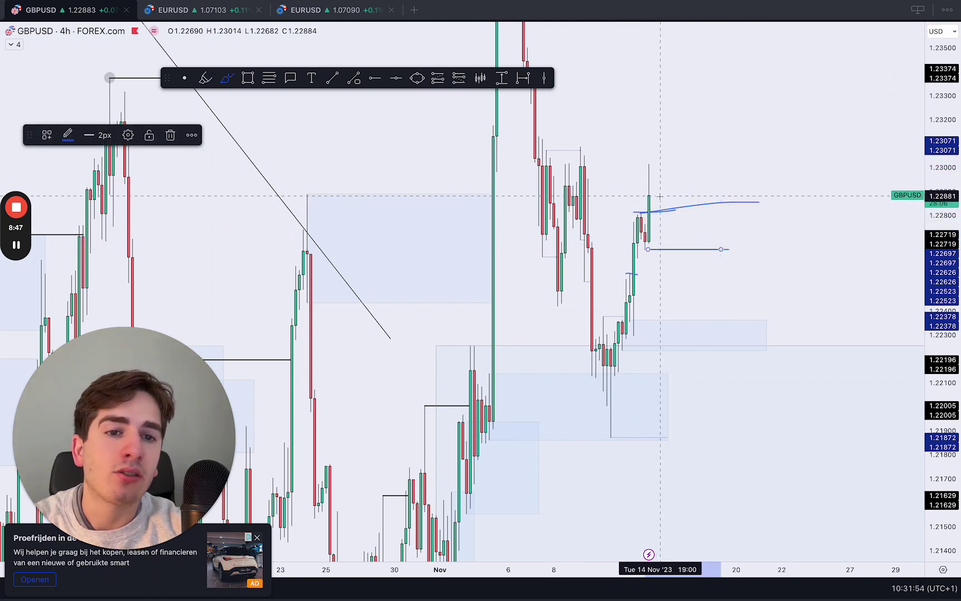
mouse_move(655, 199)
left_mouse_down()
mouse_move(673, 207)
mouse_move(693, 82)
mouse_move(688, 165)
left_mouse_up()
key("ctrl+z")
Step: Place a long position on the 4-hour chart with its entry at 1.22817 and its stop at 1.22641
left_click_drag(766, 569, 795, 567)
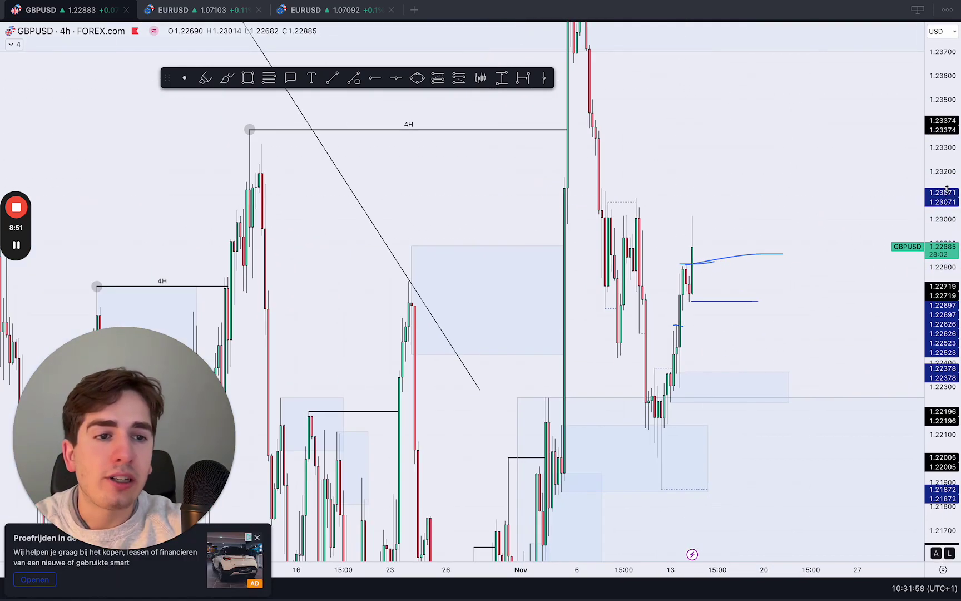
left_click_drag(943, 240, 942, 406)
left_click_drag(740, 569, 683, 568)
left_click(437, 78)
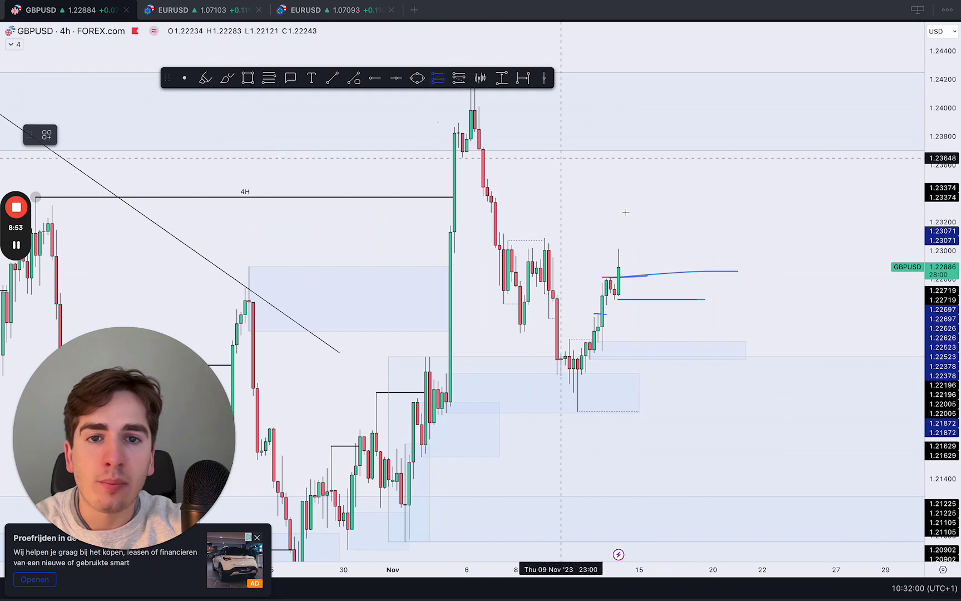
left_click(623, 276)
right_click(818, 231)
left_click(813, 208)
left_click_drag(623, 380, 634, 303)
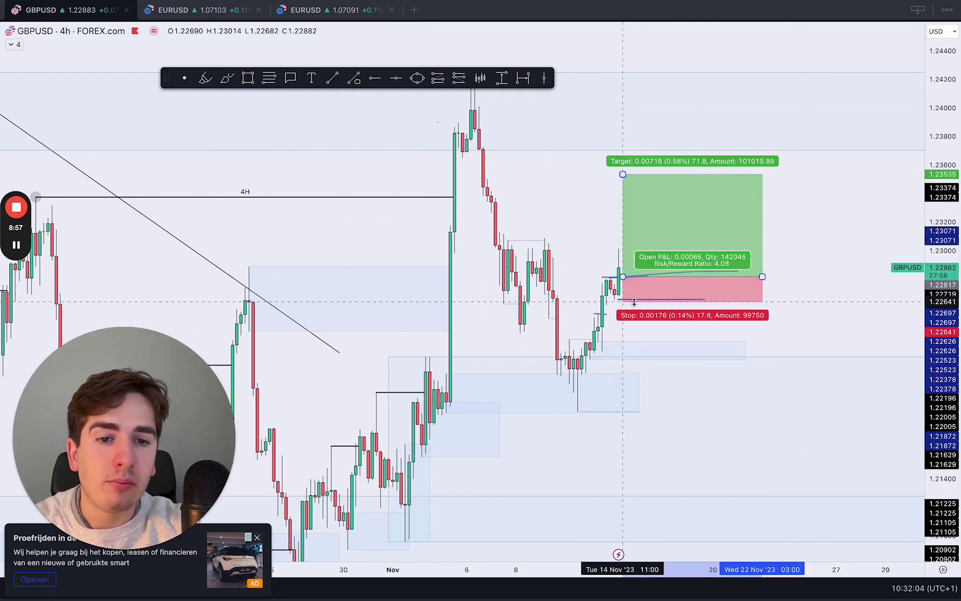
Step: Try a target of 1.23129 for the long position, and extend it to 1.23687 near the upper supply zone
left_click_drag(623, 174, 623, 232)
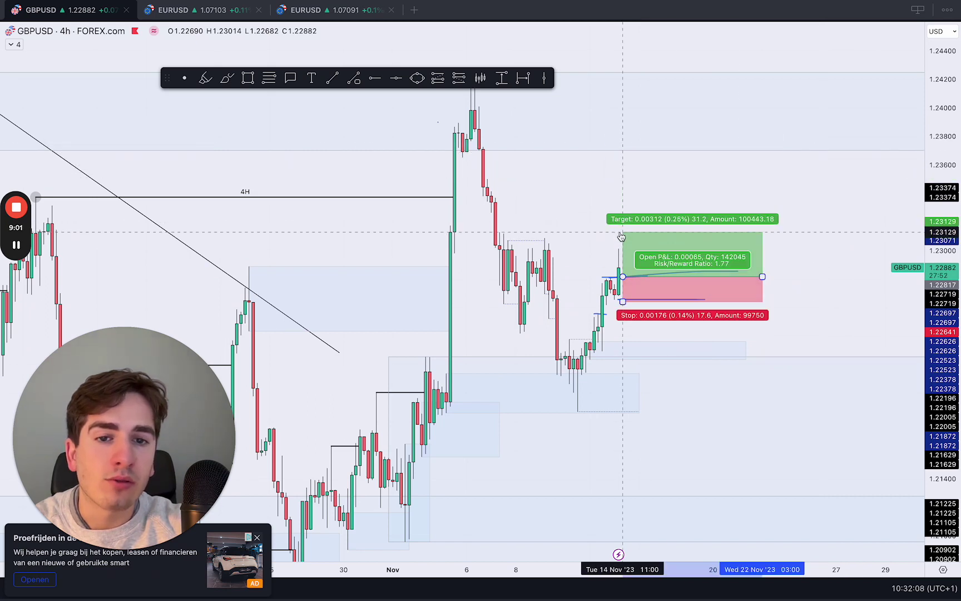
left_click(511, 231)
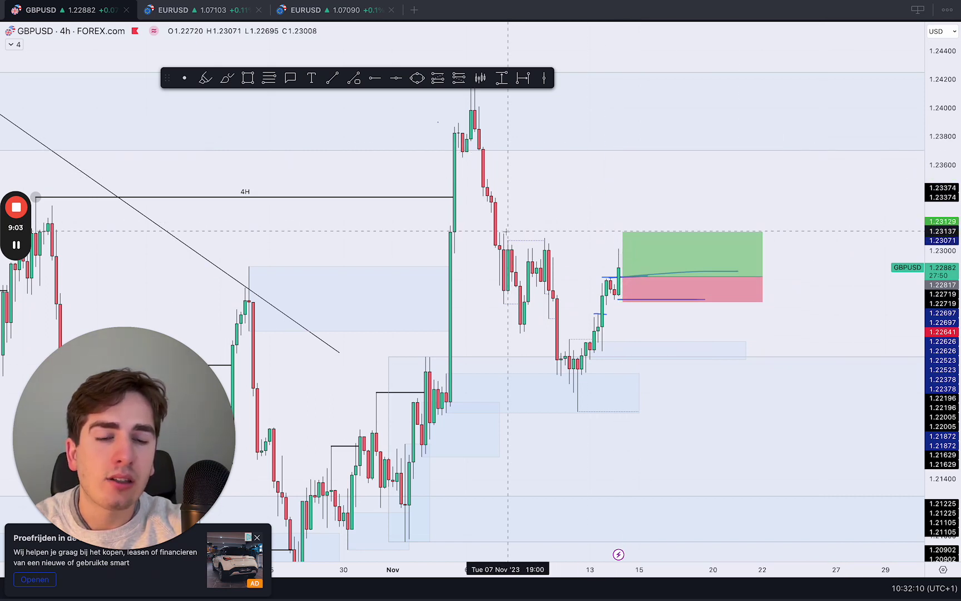
mouse_move(625, 242)
left_click_drag(624, 233, 631, 153)
left_click_drag(562, 186, 548, 230)
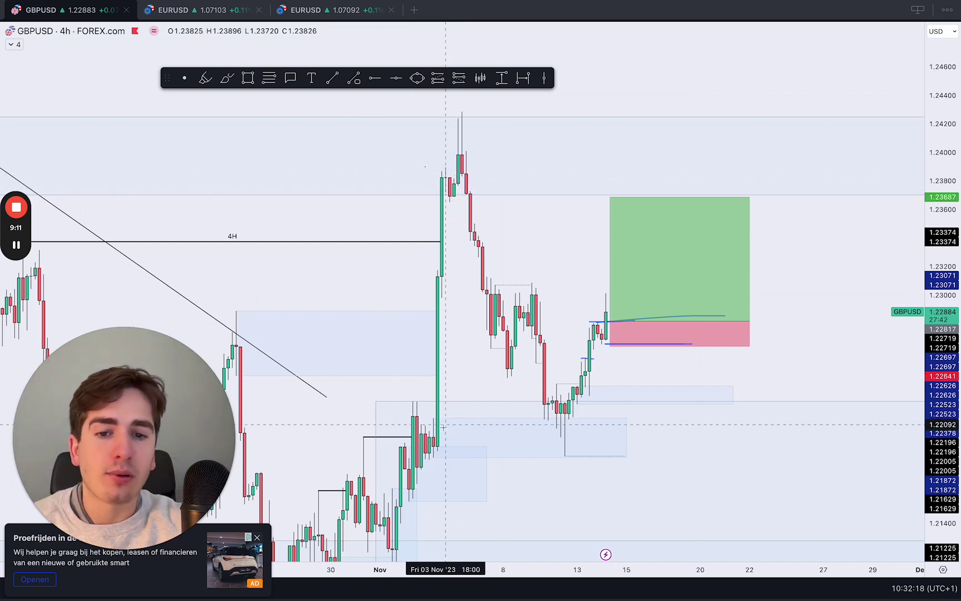
left_click_drag(572, 279, 544, 332)
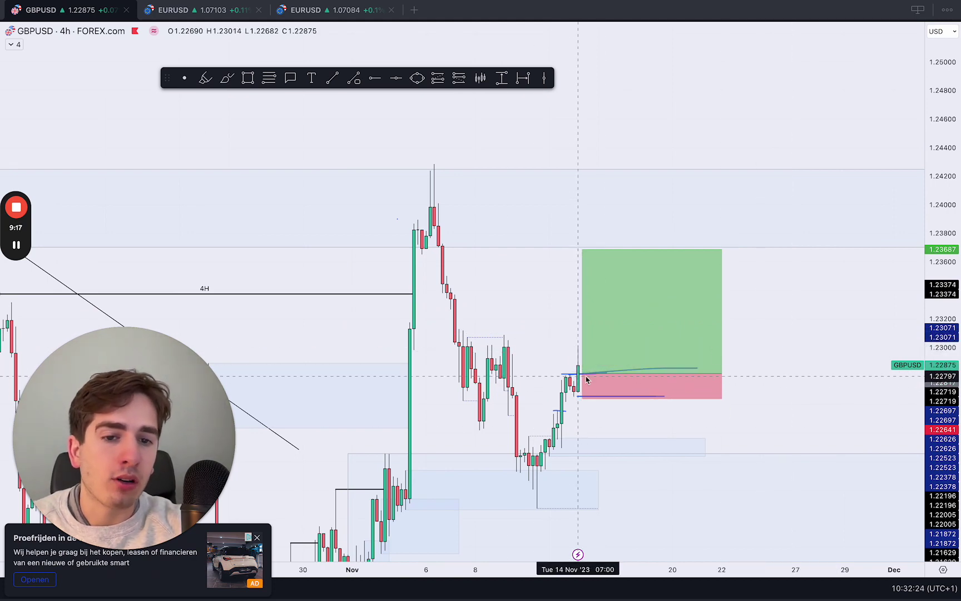
left_click(611, 349)
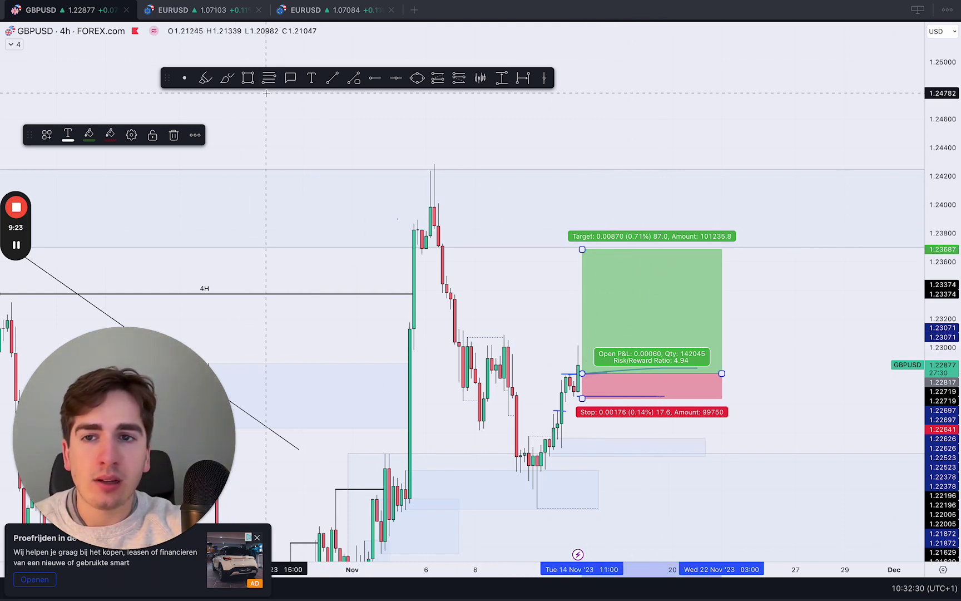
Step: Brush a projected dip to the entry and rally to about 1.2369, and delete the long position
left_click(227, 80)
left_click_drag(582, 372, 628, 249)
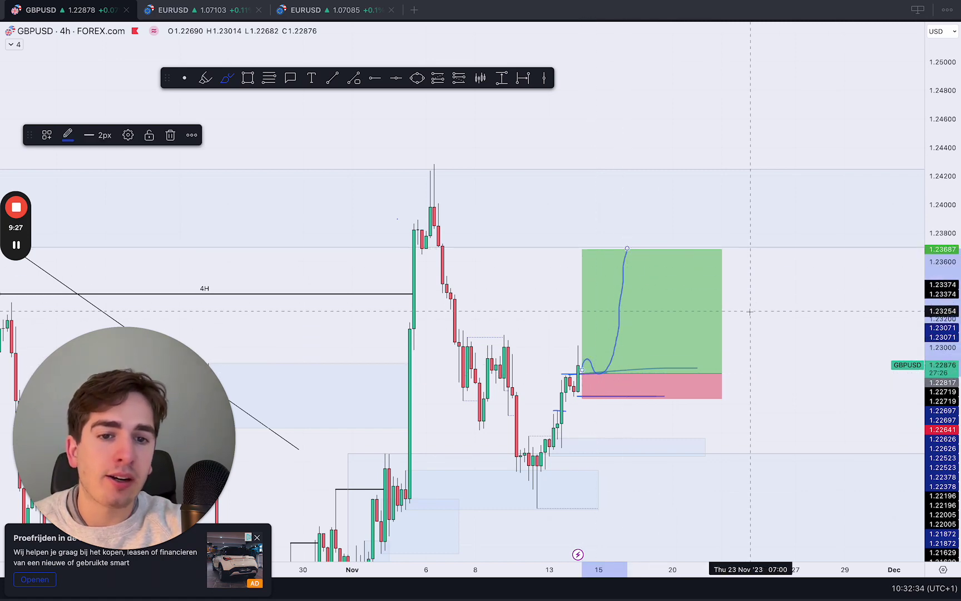
left_click(790, 303)
left_click(708, 317)
key("Delete")
Step: Load the FOREX.com NZDUSD chart and show the 4-hour price action around the November demand zones
type("NZDUSD")
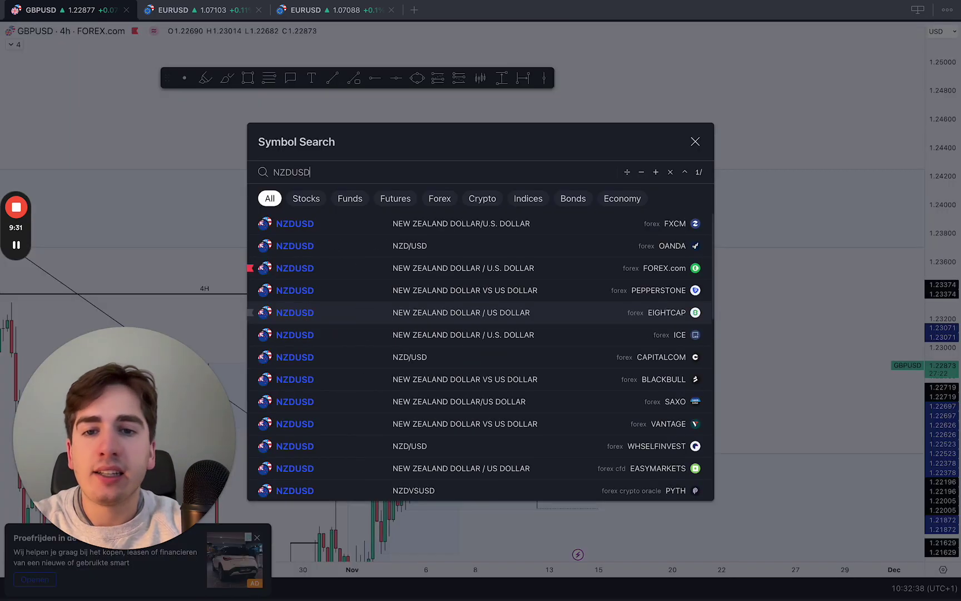
key("Down")
key("Down")
key("Return")
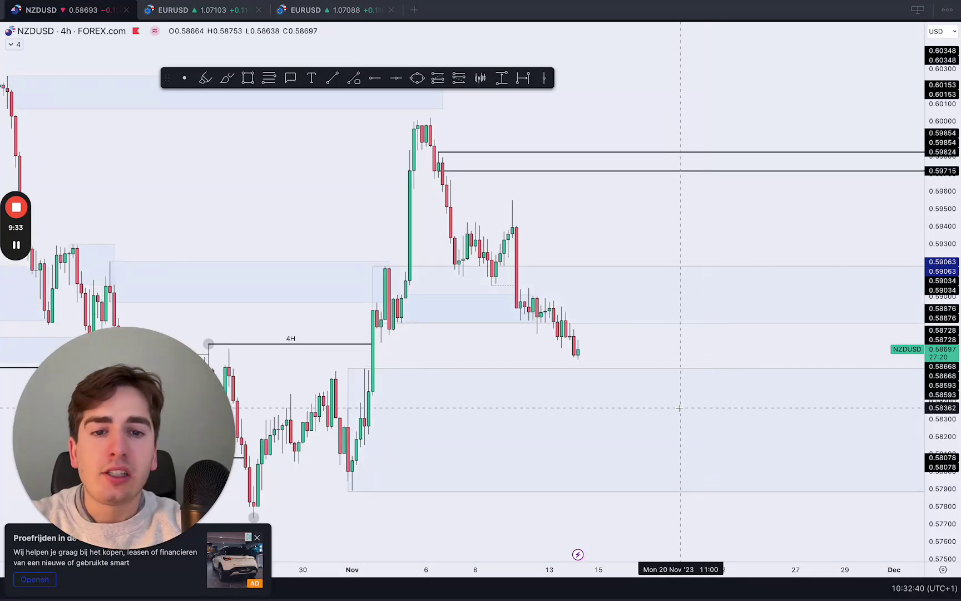
scroll(662, 334, "down", 3)
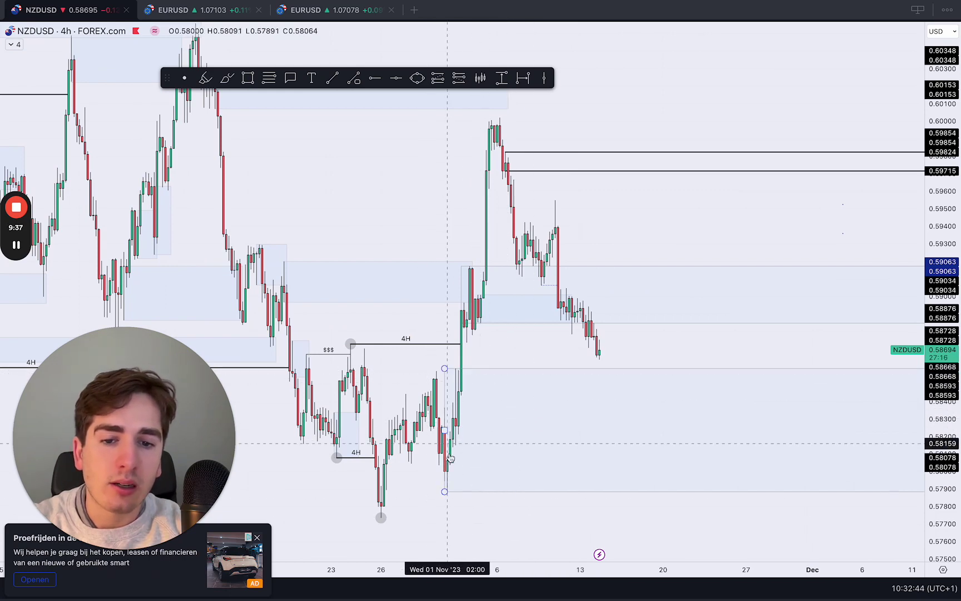
Step: Examine NZDUSD on the daily interval, and return to the 4-hour interval with more price history in view
type("1D")
key("Return")
scroll(561, 403, "up", 3)
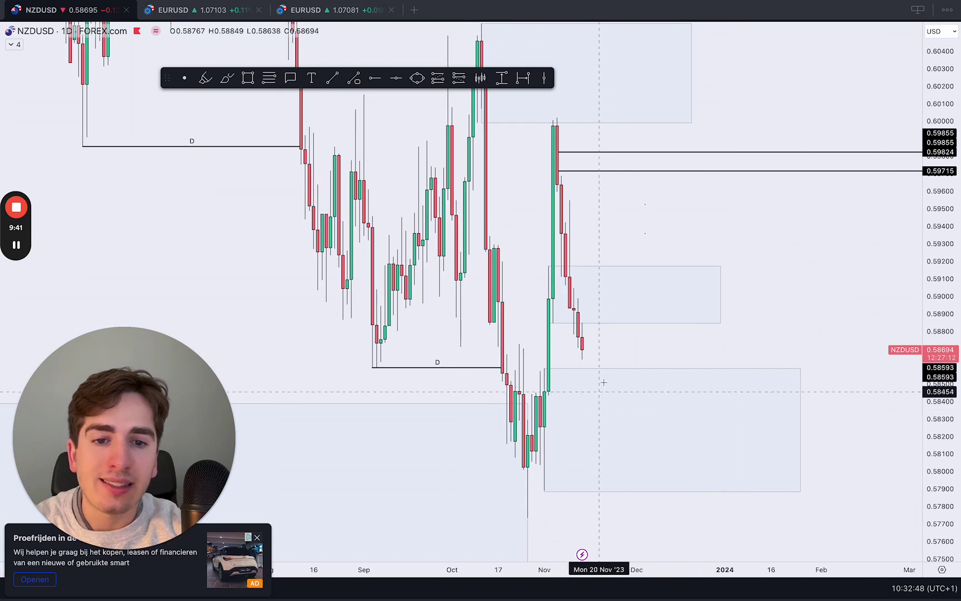
type("4H")
key("Return")
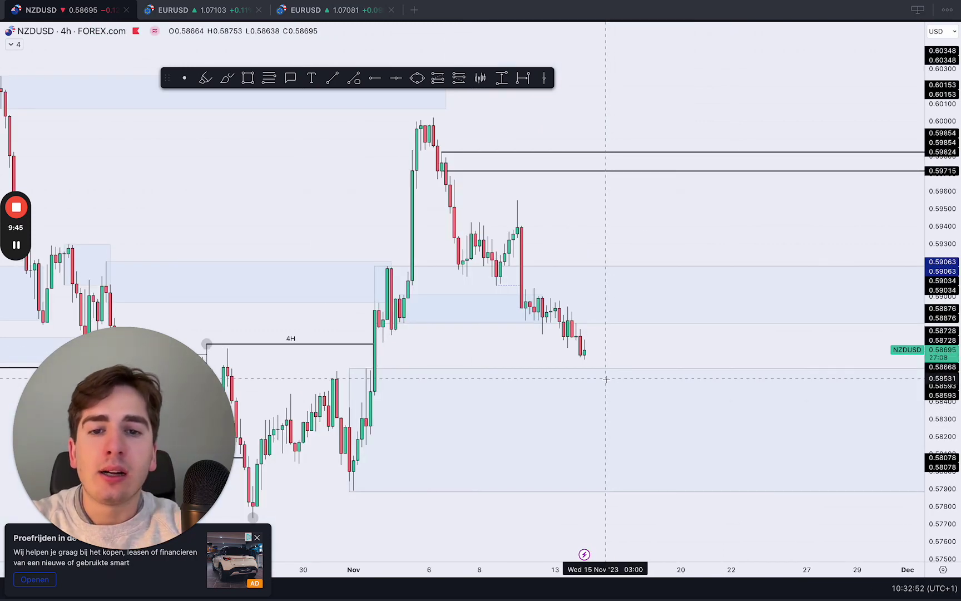
scroll(606, 378, "left", 5)
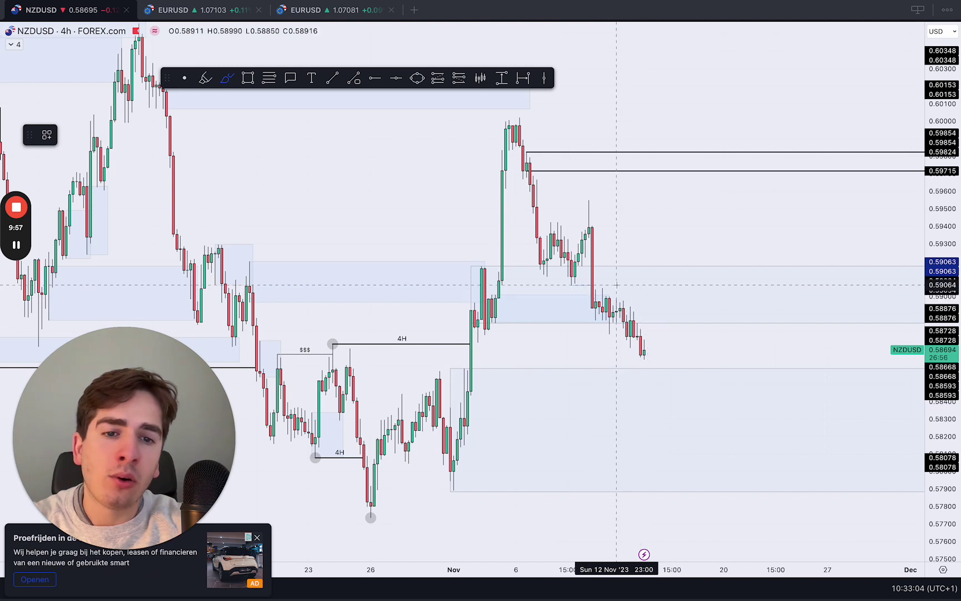
Step: Brush a descending channel with a zigzag decline around the latest NZDUSD candles, and undo the strokes
left_click_drag(615, 281, 668, 356)
mouse_move(580, 306)
left_mouse_down()
mouse_move(633, 371)
mouse_move(686, 304)
left_mouse_up()
key("Delete")
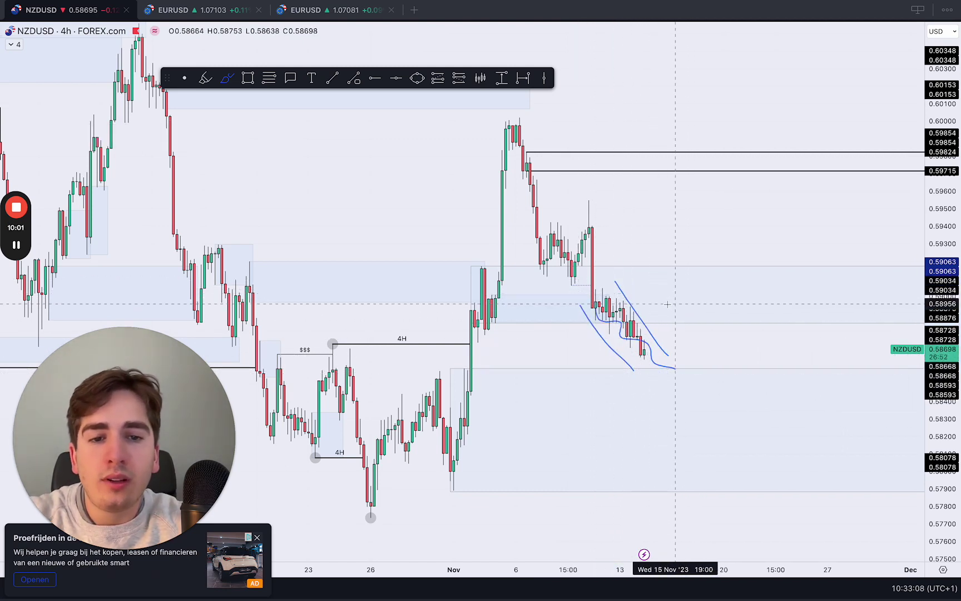
key("ctrl+z")
key("z")
left_click(696, 141)
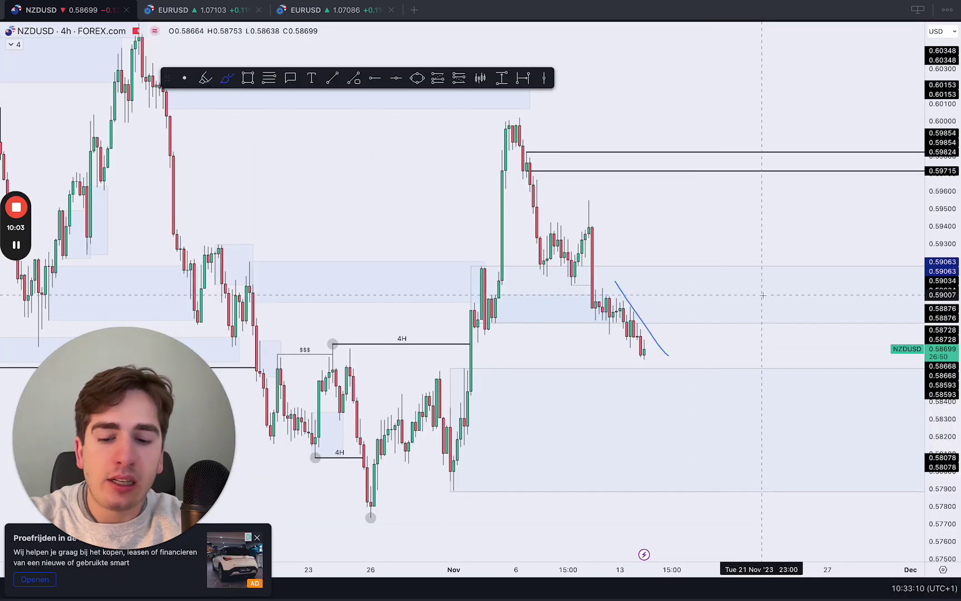
Step: Brush a level at about 0.5907, a projected decline and a stroke in the lower demand zone, and delete them
left_click_drag(597, 285, 699, 281)
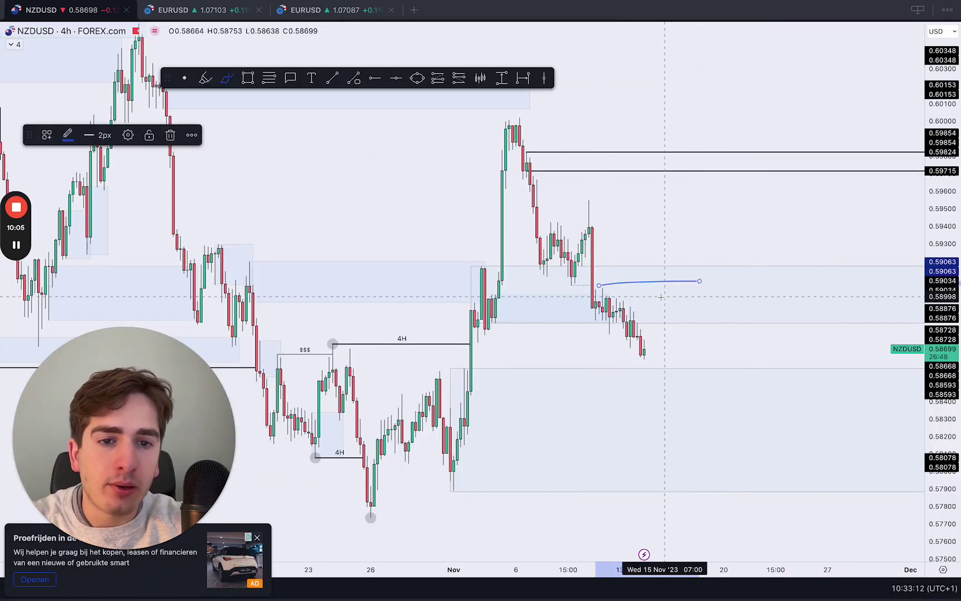
key("Delete")
left_click_drag(600, 285, 693, 408)
key("Delete")
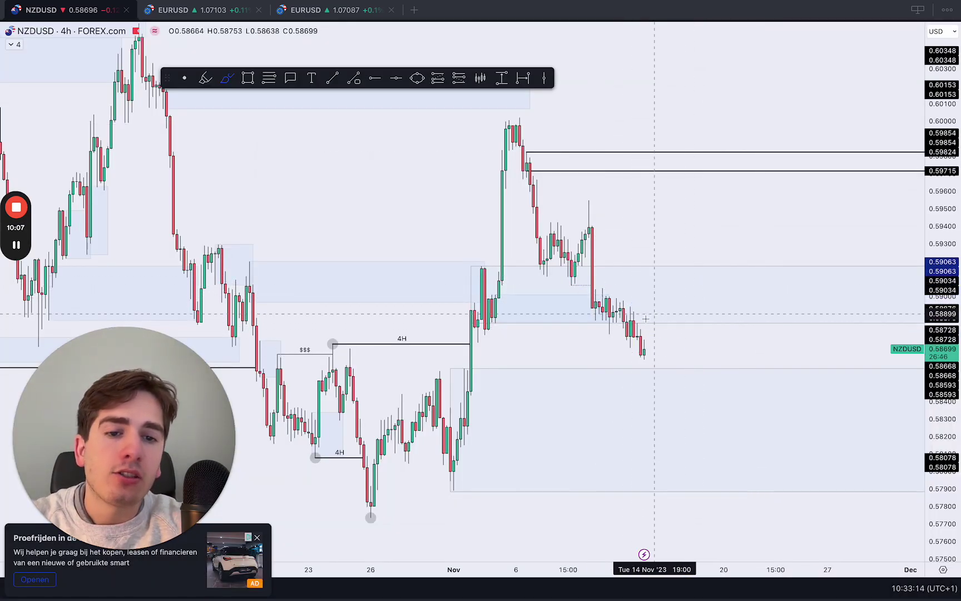
mouse_move(490, 370)
left_mouse_down()
mouse_move(409, 389)
mouse_move(423, 384)
mouse_move(480, 474)
mouse_move(623, 446)
left_mouse_up()
key("Delete")
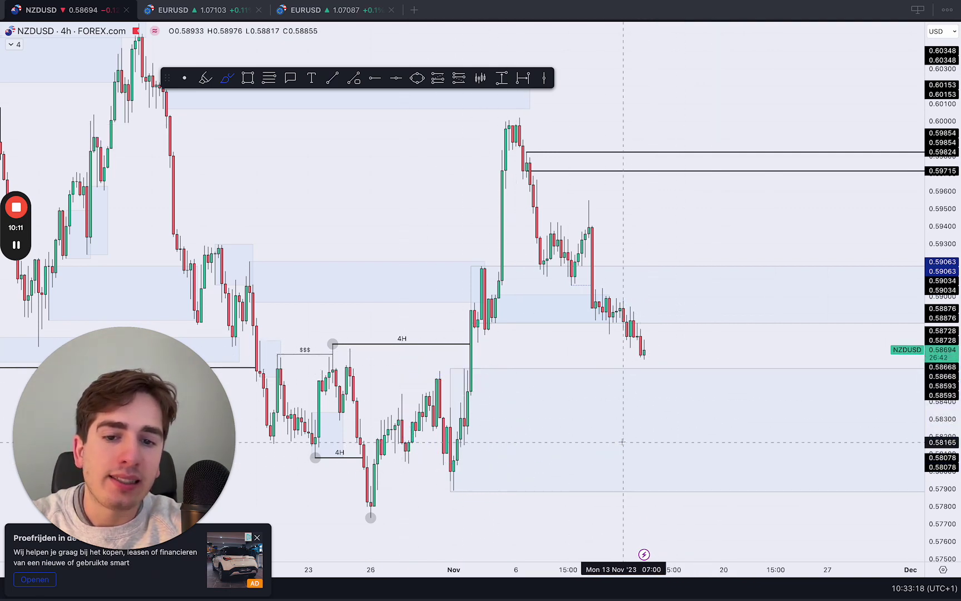
Step: Switch NZDUSD to the 15-minute and finally the 30-minute interval, and frame the decline since 10 November
type("1")
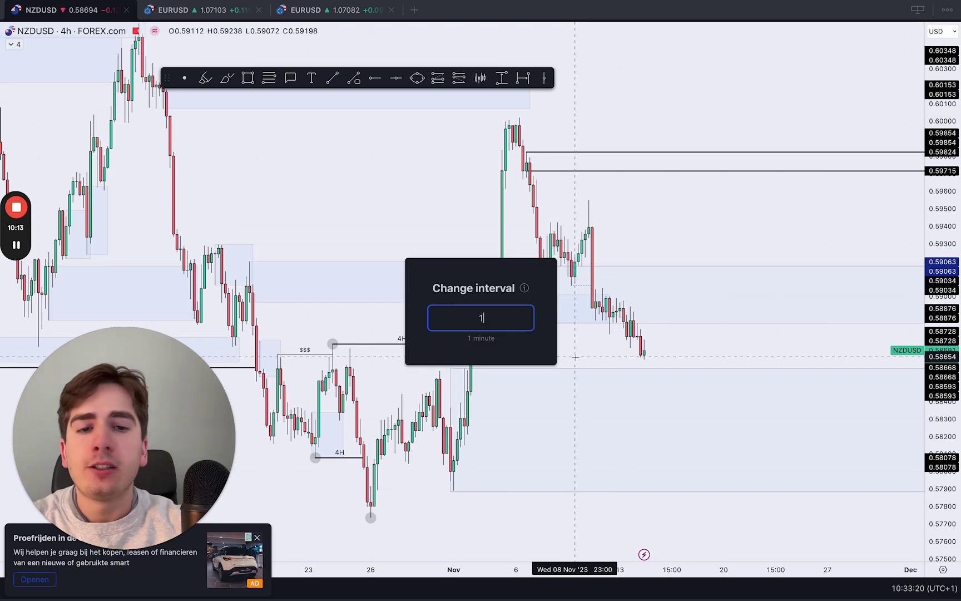
key("Return")
type("30")
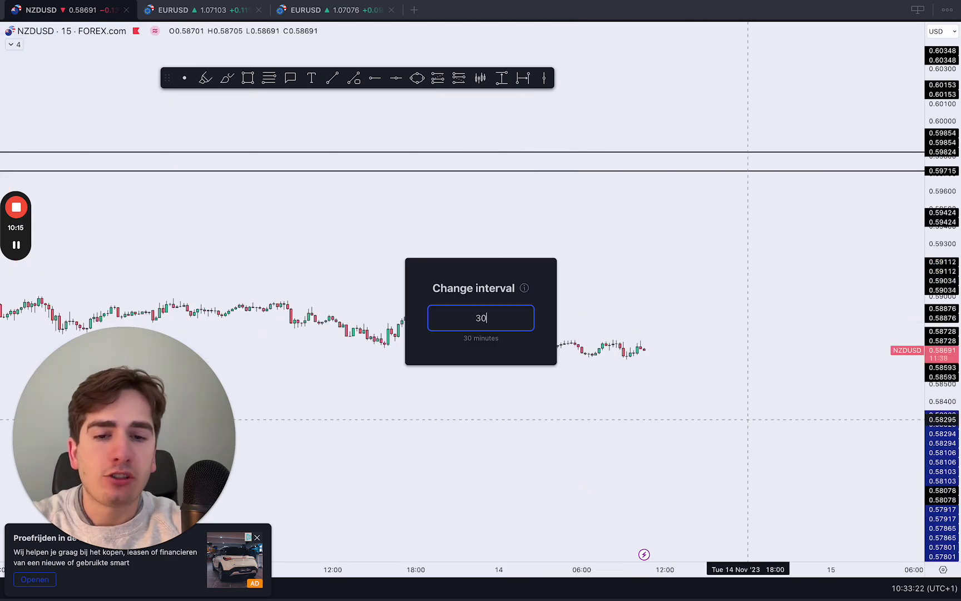
key("Return")
scroll(748, 420, "down", 10)
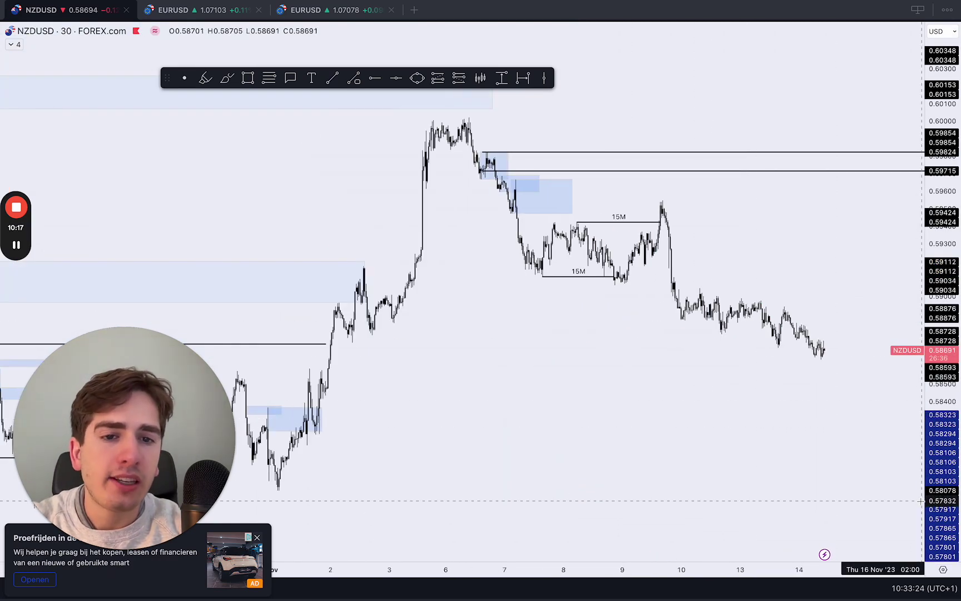
left_click_drag(922, 497, 856, 73)
left_click_drag(831, 118, 782, 486)
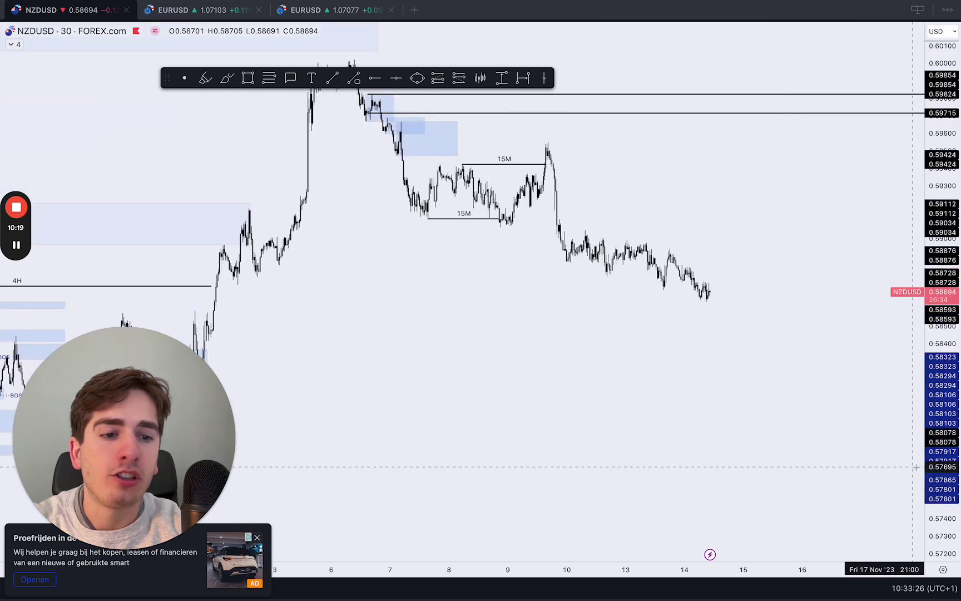
scroll(724, 373, "up", 8)
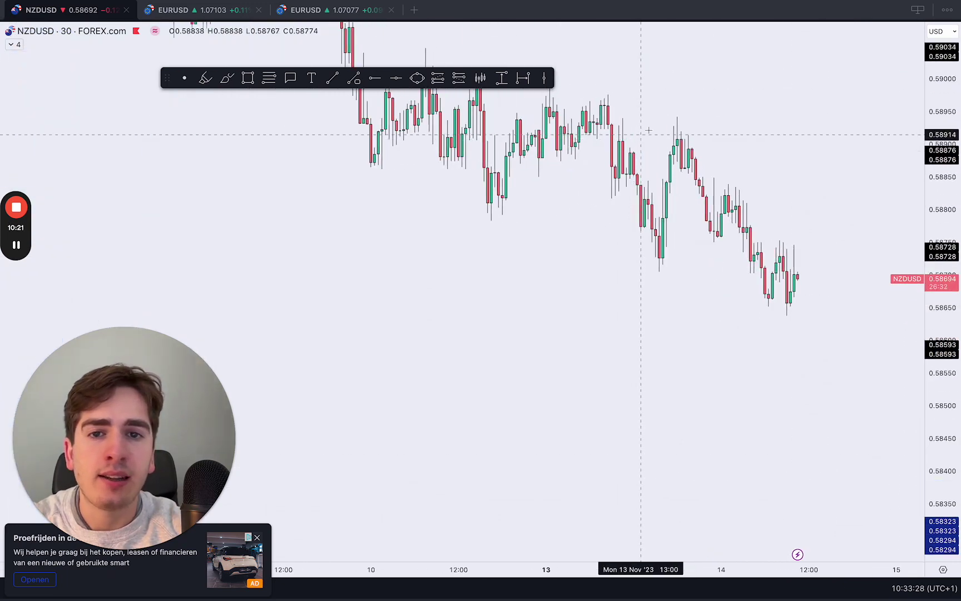
scroll(406, 327, "down", 2)
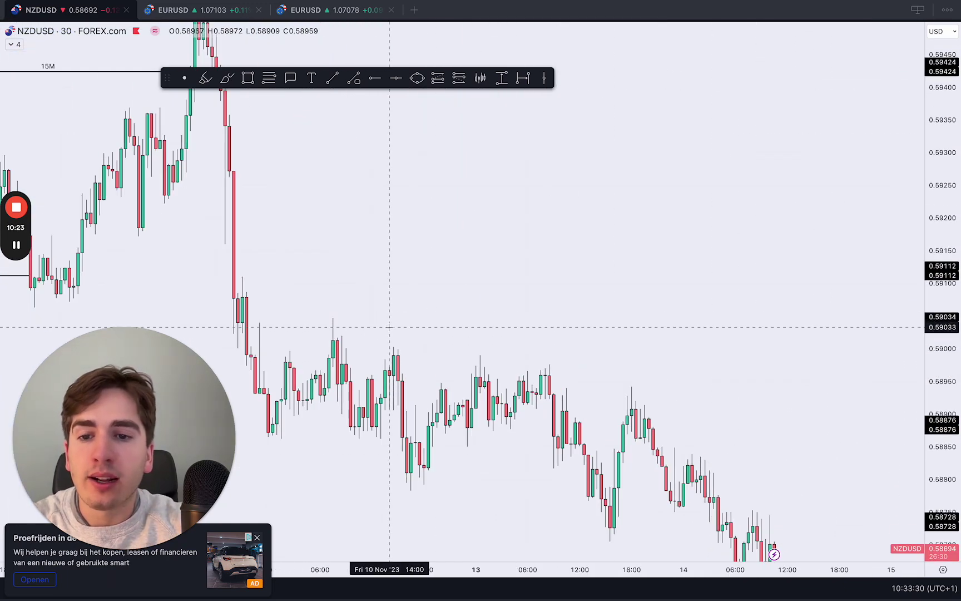
Step: Mark a supply zone from about 0.5911 to 0.5904 at the base of the sharp drop
left_click(49, 136)
left_click(89, 255)
left_click_drag(238, 323, 452, 194)
left_click(489, 247)
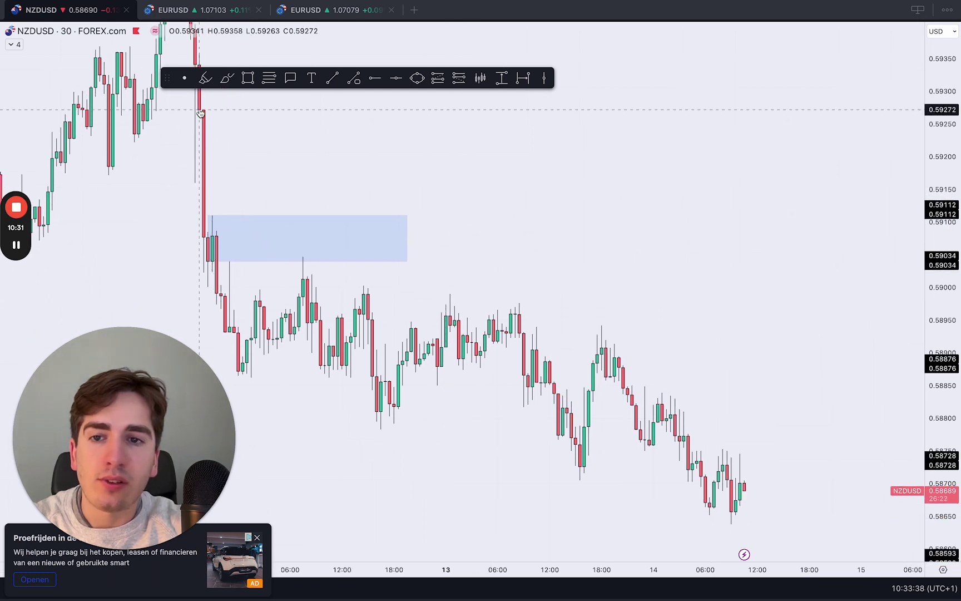
Step: Mark two overlapping supply zones at the next lower highs, at about 0.5900 to 0.5896 and 0.5898 to 0.5892
left_click(250, 78)
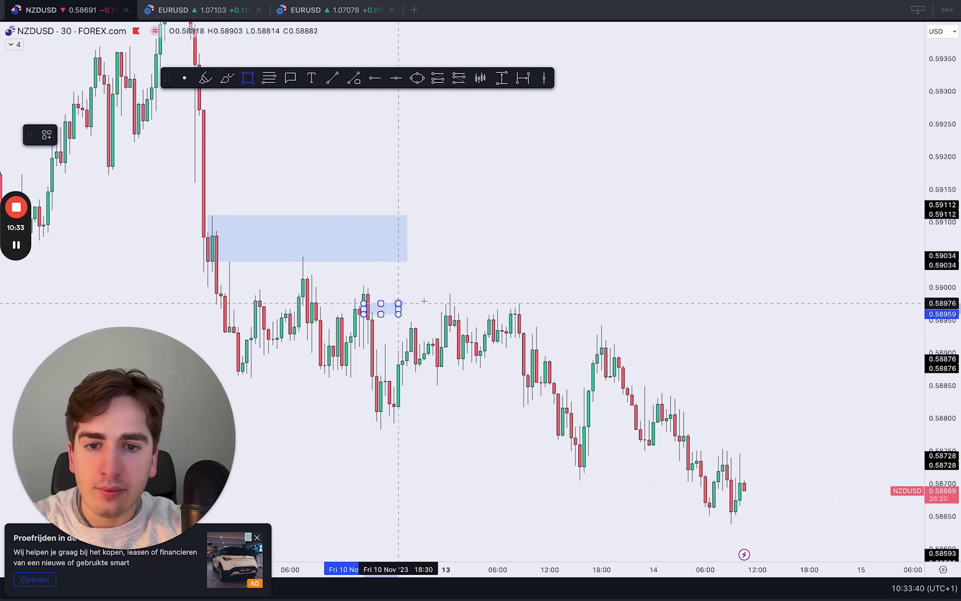
left_click_drag(369, 313, 588, 283)
left_click(566, 223)
left_click_drag(425, 156, 358, 103)
left_click(247, 78)
mouse_move(448, 284)
left_mouse_down()
mouse_move(548, 279)
mouse_move(622, 247)
left_mouse_up()
left_click(592, 180)
left_click_drag(561, 216, 488, 161)
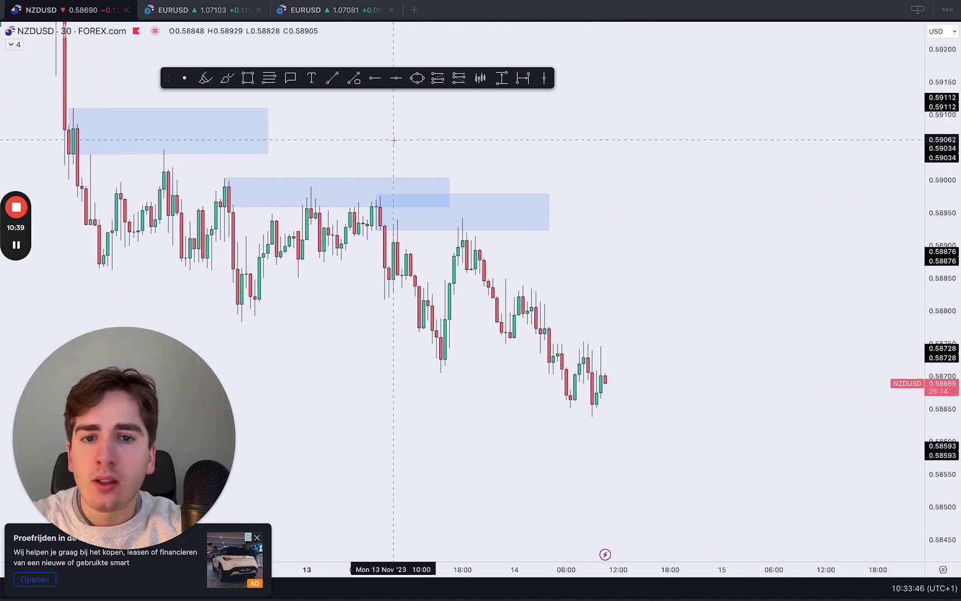
scroll(523, 178, "down", 1)
left_click_drag(542, 176, 534, 202)
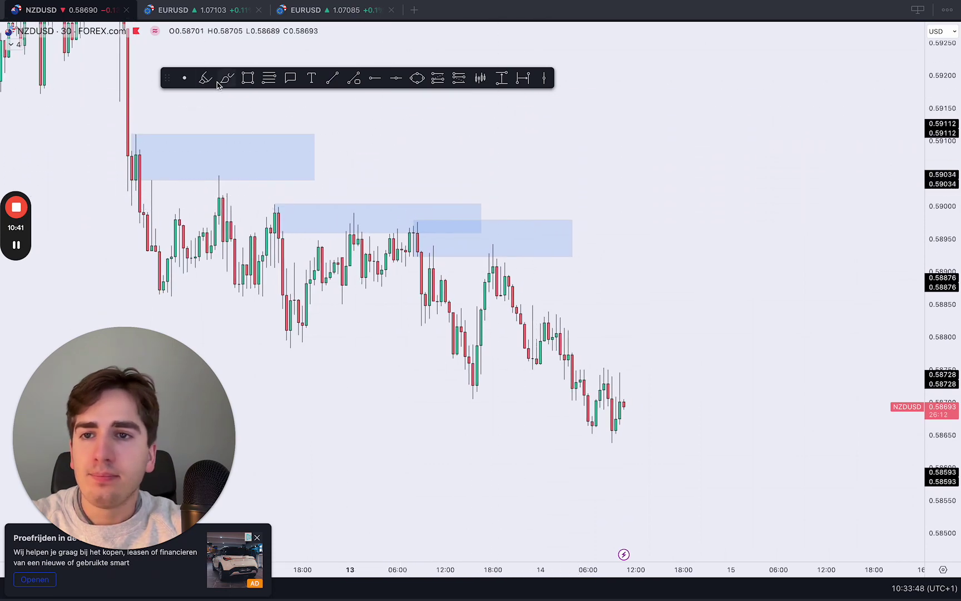
Step: Highlight the declines from the three supply zones and circle their retests, undoing strokes between zones
mouse_move(128, 195)
left_mouse_down()
mouse_move(133, 184)
mouse_move(169, 284)
left_mouse_up()
key("super+z")
left_click_drag(224, 158, 216, 168)
mouse_move(358, 209)
left_mouse_down()
mouse_move(326, 225)
mouse_move(346, 207)
left_mouse_up()
key("super+z")
mouse_move(409, 257)
left_mouse_down()
mouse_move(416, 217)
mouse_move(436, 336)
left_mouse_up()
key("super+z")
mouse_move(444, 237)
left_mouse_down()
mouse_move(440, 262)
mouse_move(435, 242)
left_mouse_up()
mouse_move(516, 242)
left_mouse_down()
mouse_move(508, 266)
mouse_move(517, 241)
left_mouse_up()
key("super+z")
key("Escape")
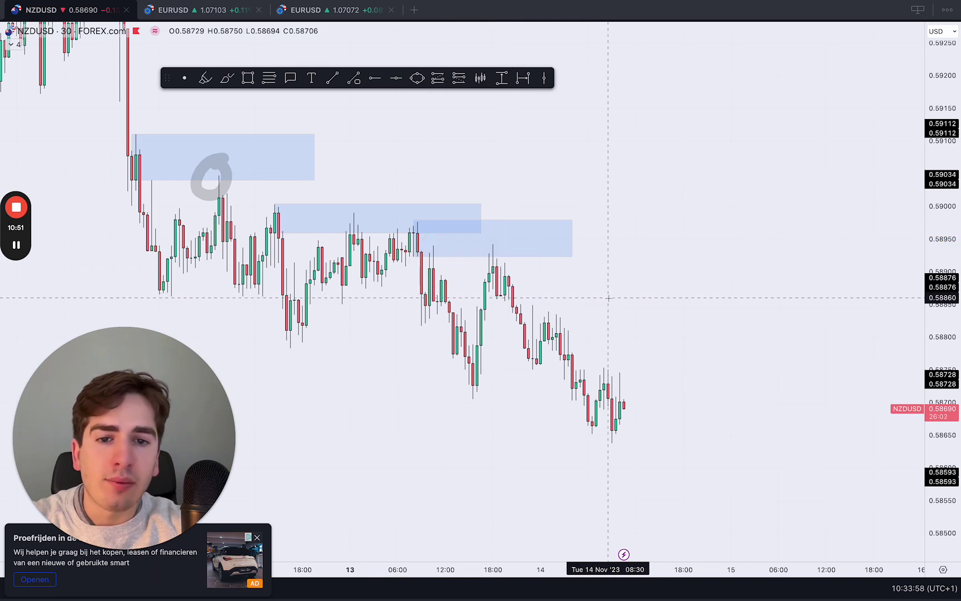
Step: Switch NZDUSD to the 15-minute interval and examine the decline from the marked supply zones to the latest candles
left_click_drag(608, 298, 579, 286)
scroll(590, 281, "down", 2)
scroll(440, 245, "up", 2)
type("15")
key("Return")
scroll(636, 259, "up", 2)
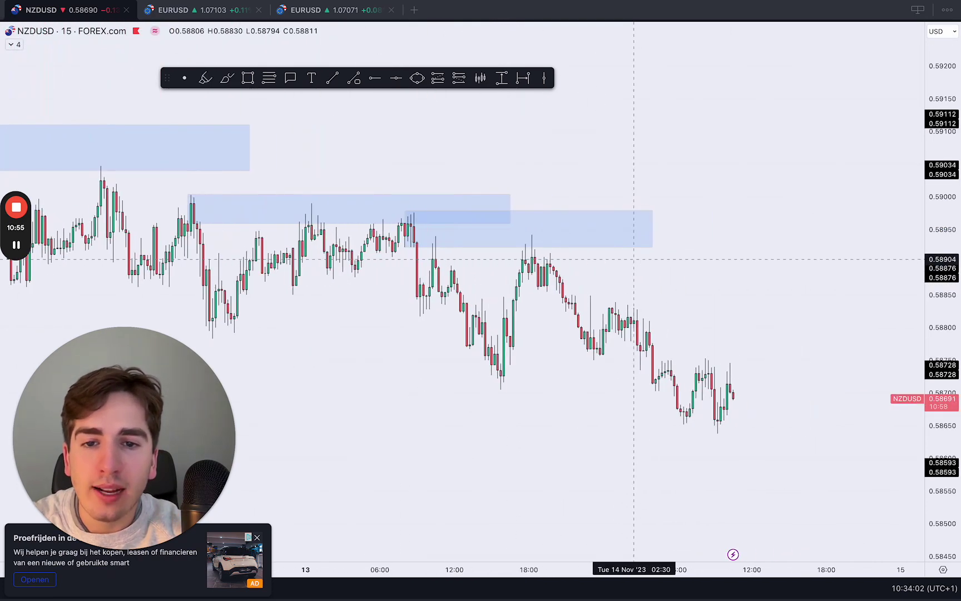
scroll(684, 247, "down", 3)
scroll(686, 252, "right", 7)
scroll(615, 348, "left", 3)
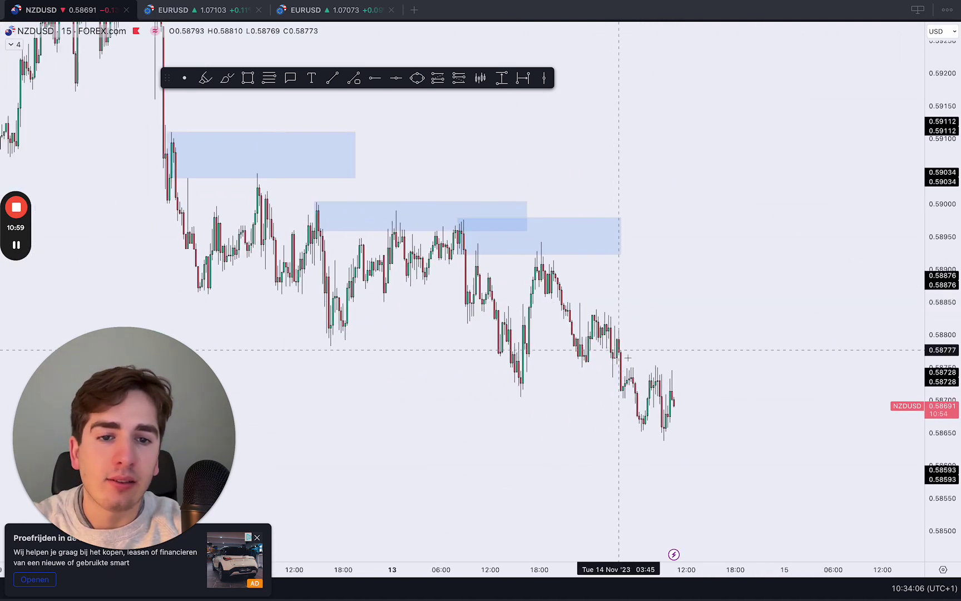
Step: Switch NZDUSD to the 4-hour interval and examine the latest decline relative to the marked zones above and below price
scroll(631, 362, "left", 1)
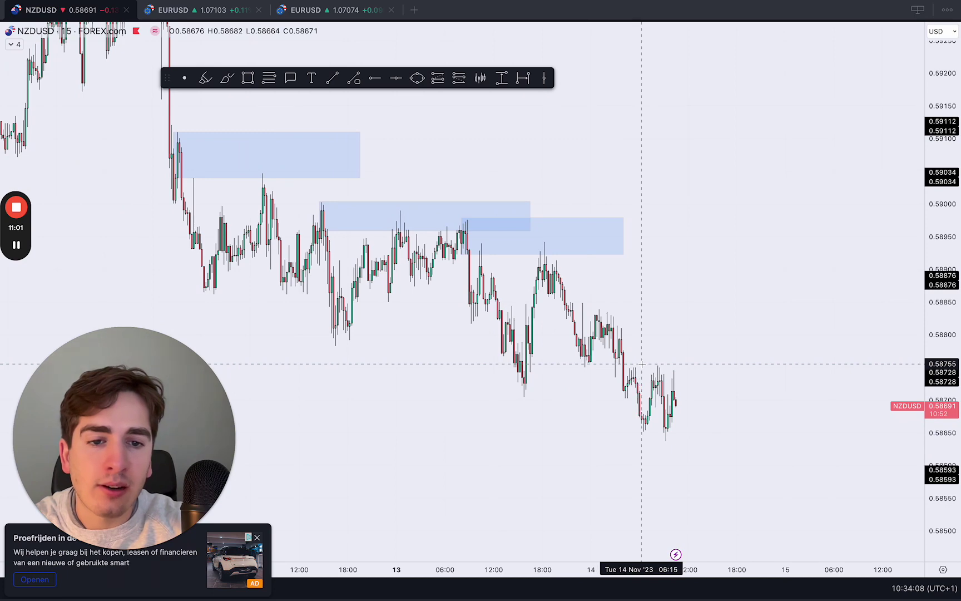
scroll(643, 364, "up", 2)
scroll(687, 356, "right", 2)
type("4H")
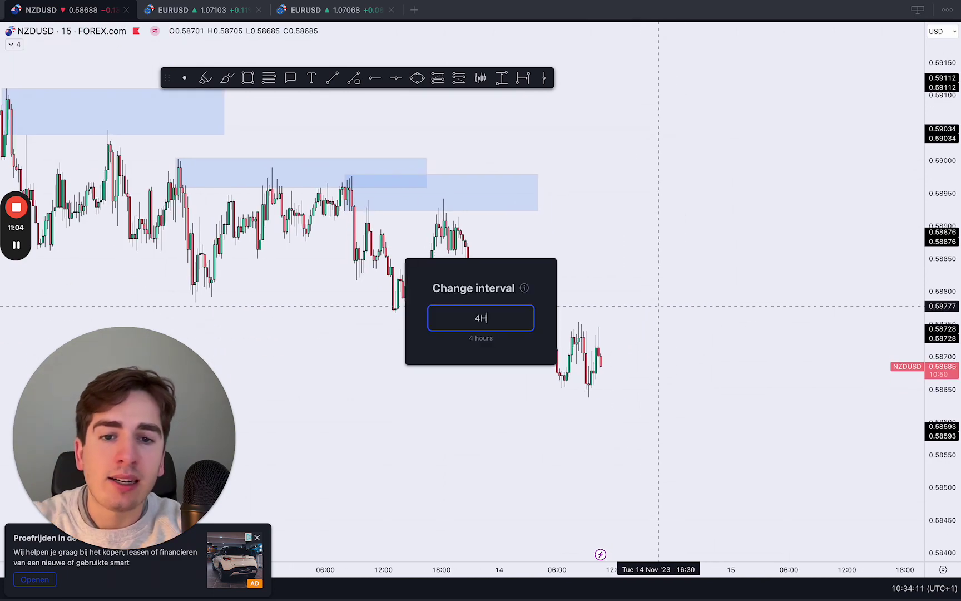
key("Return")
scroll(702, 311, "right", 3)
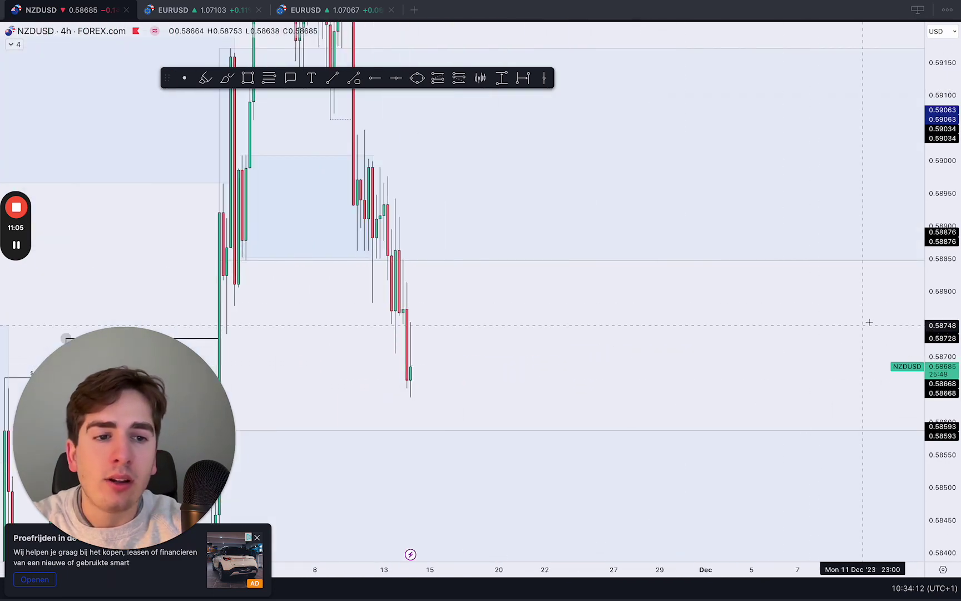
scroll(723, 500, "down", 4)
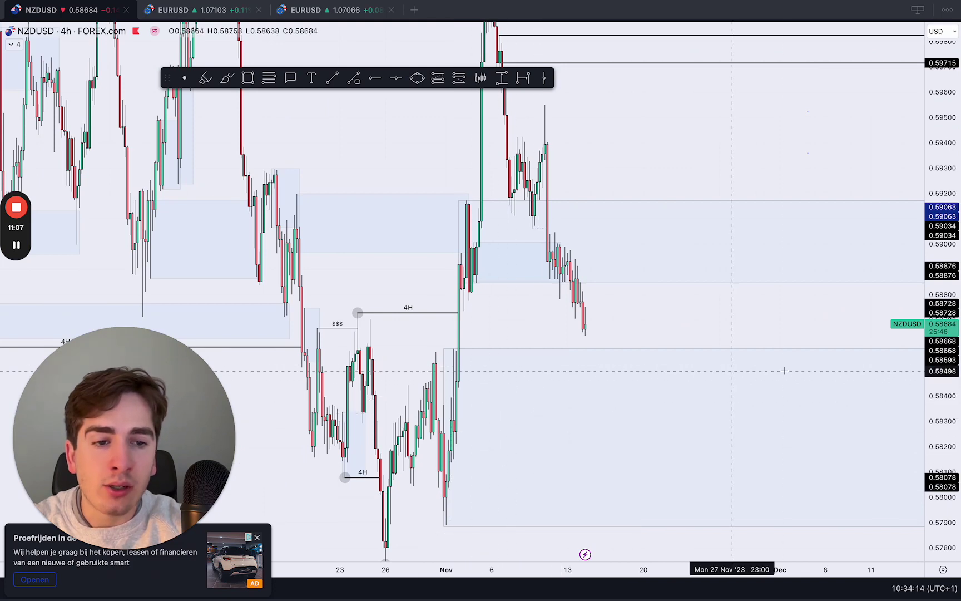
scroll(742, 289, "up", 4)
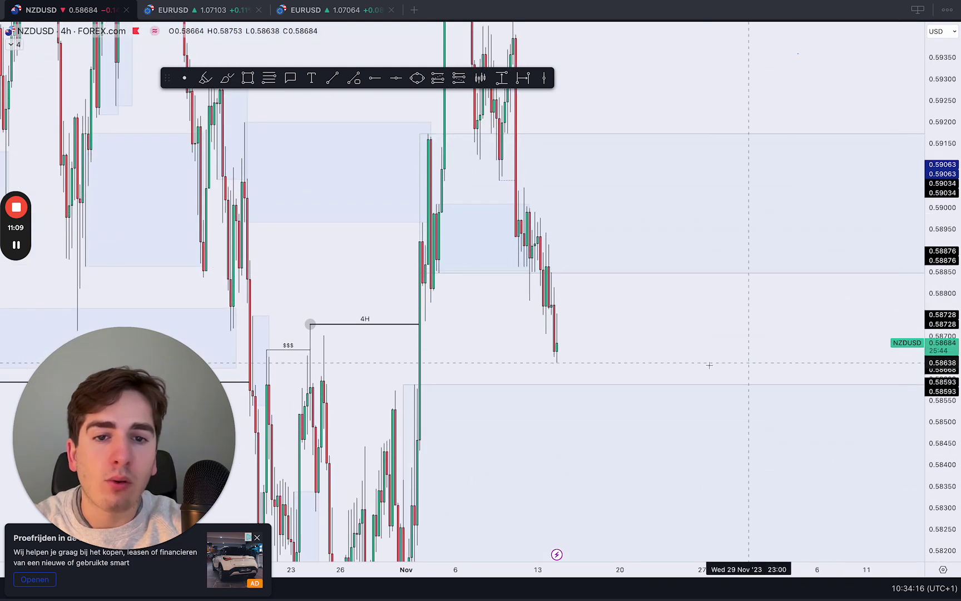
scroll(742, 289, "up", 2)
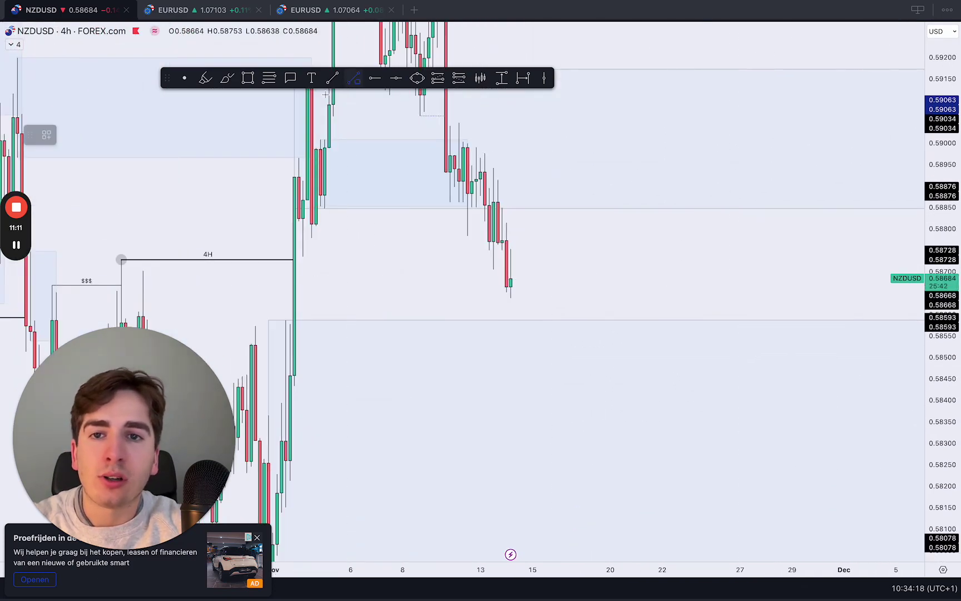
Step: Draw a horizontal trend line at 0.58849 from the 13 Nov 23:00 candle to about 22 November
left_click(56, 133)
left_click(96, 238)
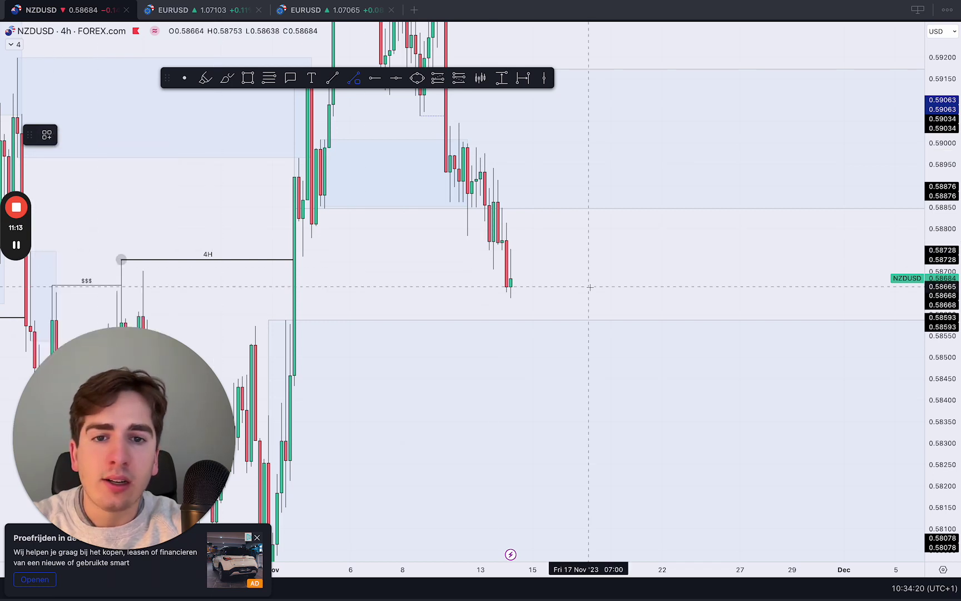
left_click(503, 209)
left_click(671, 208, "shift")
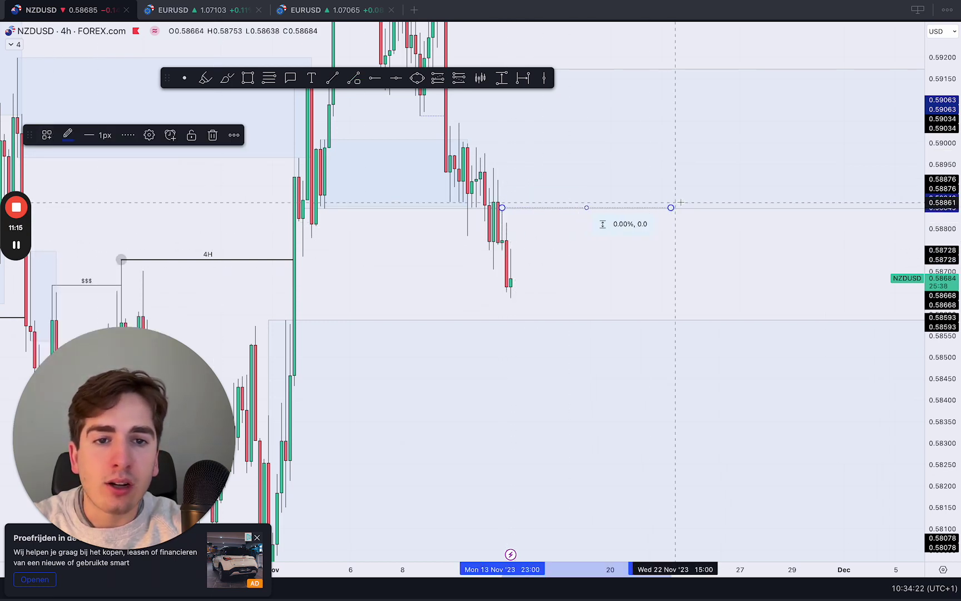
right_click(665, 156)
left_click(645, 157)
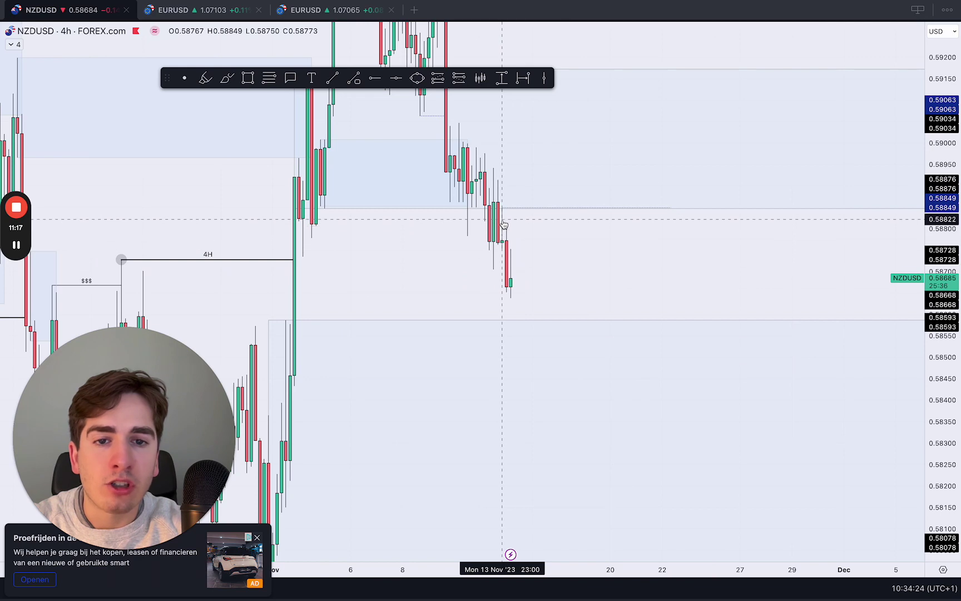
left_click_drag(590, 246, 591, 212)
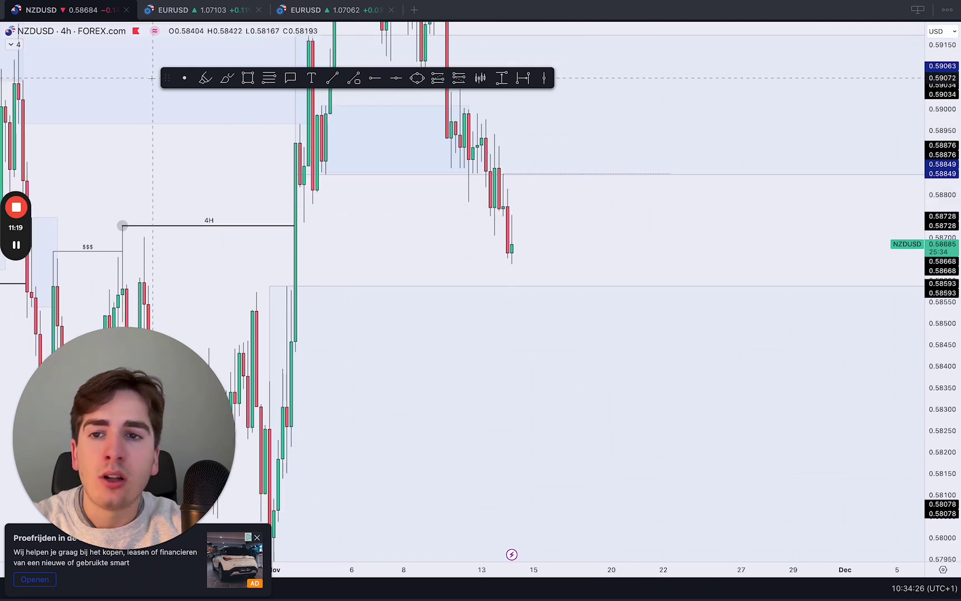
Step: Brush a freehand stroke forward from the latest candle and another near the upper edge of the zone at 0.58593
left_click(221, 81)
mouse_move(516, 244)
left_mouse_down()
mouse_move(524, 290)
mouse_move(560, 133)
mouse_move(611, 263)
mouse_move(629, 263)
left_mouse_up()
left_click_drag(537, 290, 633, 291)
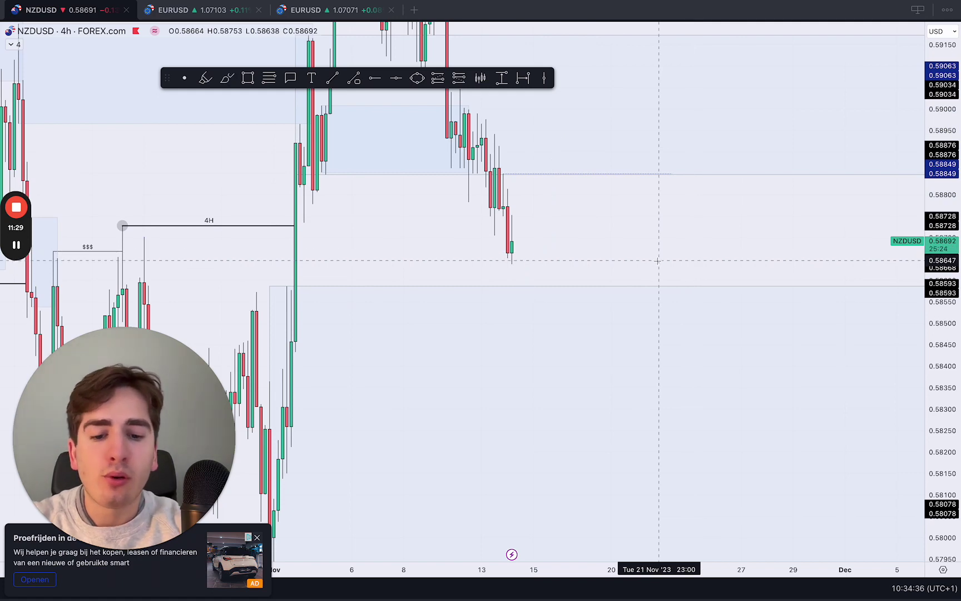
Step: Search for XAUUSD and load the FOREX.com gold chart
type("XAUUSD")
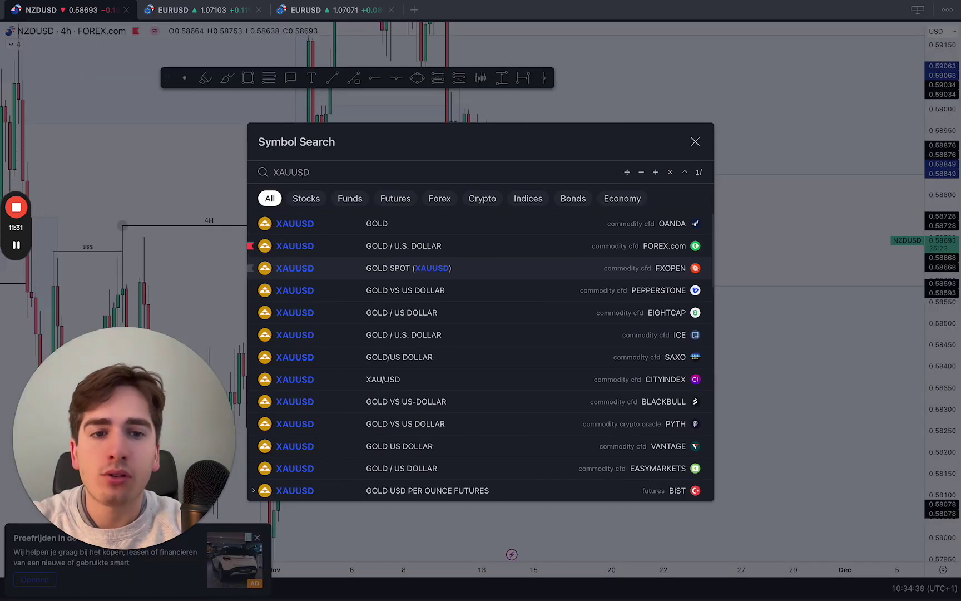
key("Down")
key("Down")
key("Up")
key("Return")
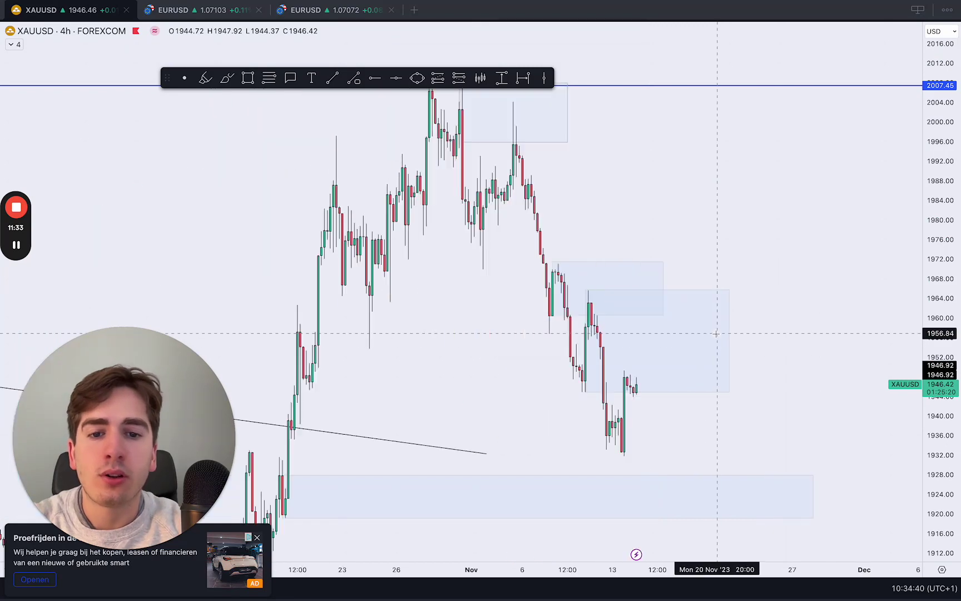
Step: Switch XAUUSD to the daily interval and examine price against the resistance lines, descending trend line and marked zones
scroll(821, 349, "down", 3)
type("1d")
key("Return")
left_click_drag(951, 214, 949, 428)
scroll(769, 349, "up", 5)
scroll(769, 350, "left", 4)
scroll(769, 350, "right", 4)
scroll(770, 349, "down", 2)
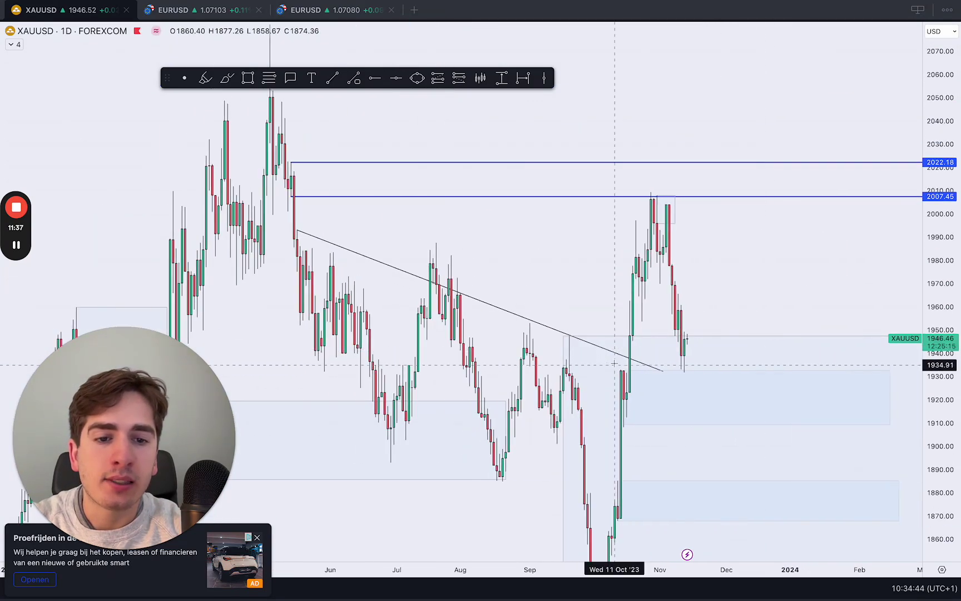
scroll(614, 368, "right", 5)
left_click_drag(862, 278, 942, 303)
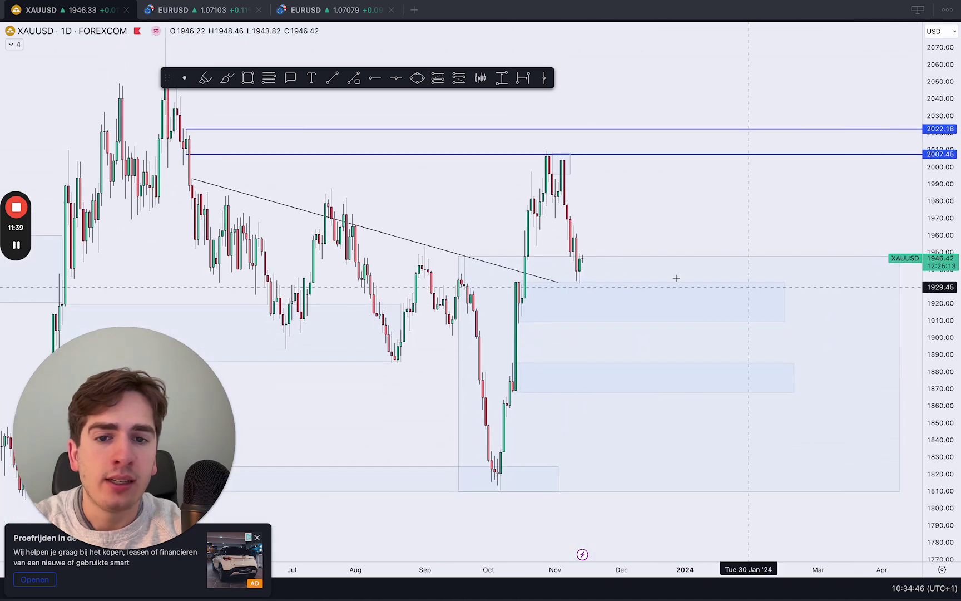
Step: Switch XAUUSD to the 4-hour interval and brush short horizontal strokes beside the latest swing at about 1941, 1939 and 1932
type("4h")
key("Return")
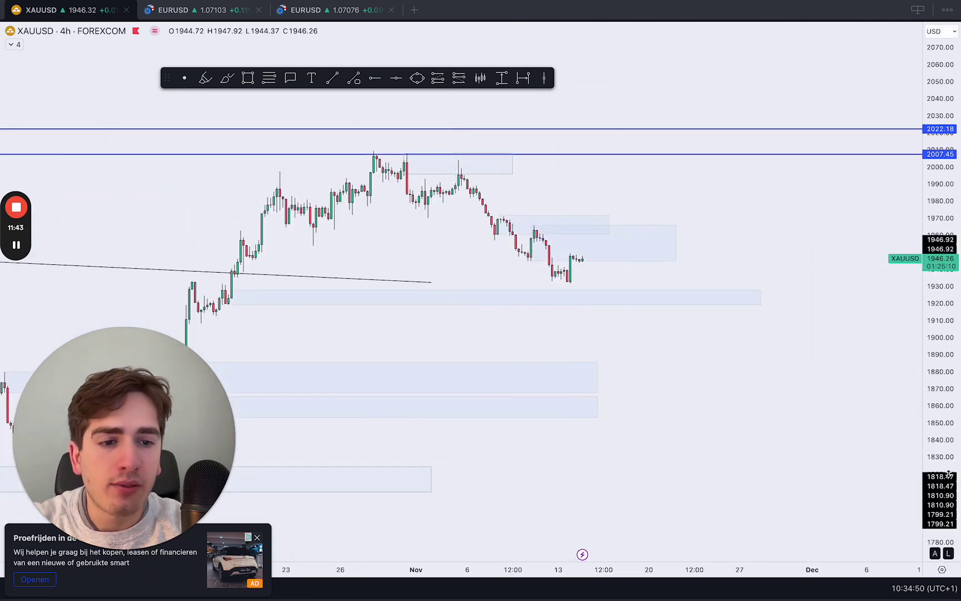
left_click_drag(949, 472, 952, 84)
left_click_drag(812, 156, 812, 274)
scroll(565, 274, "up", 2)
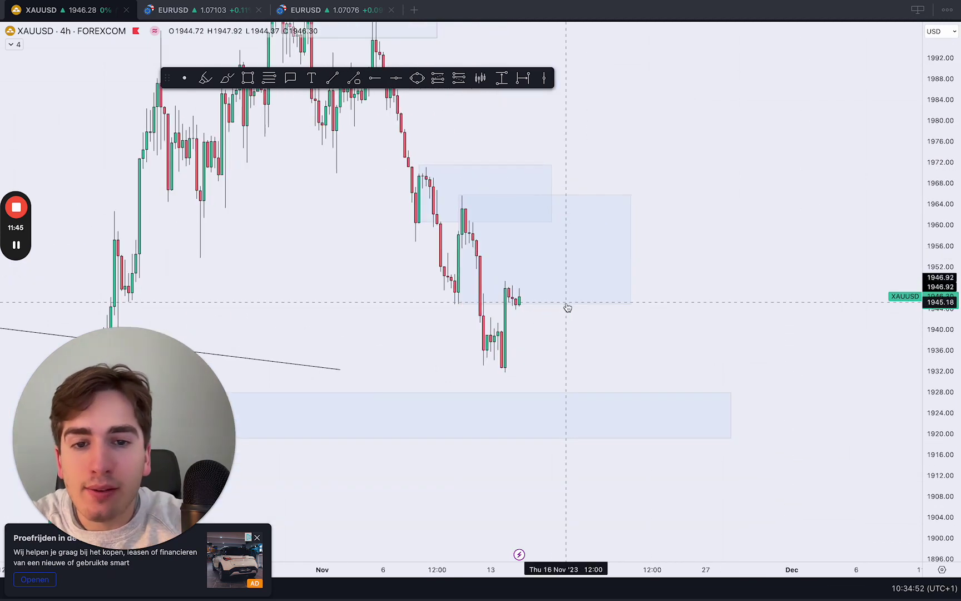
left_click(227, 79)
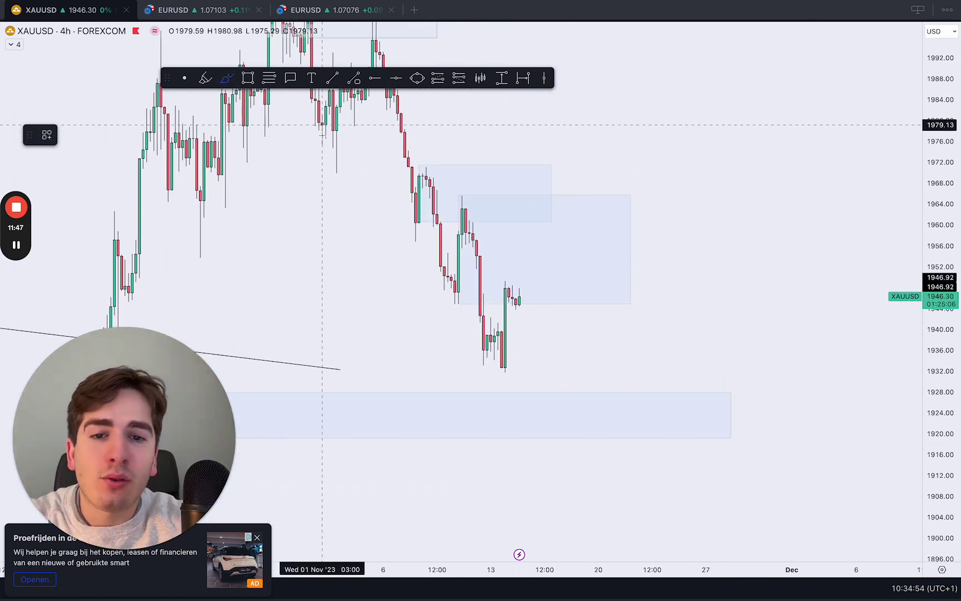
left_click_drag(493, 322, 562, 322)
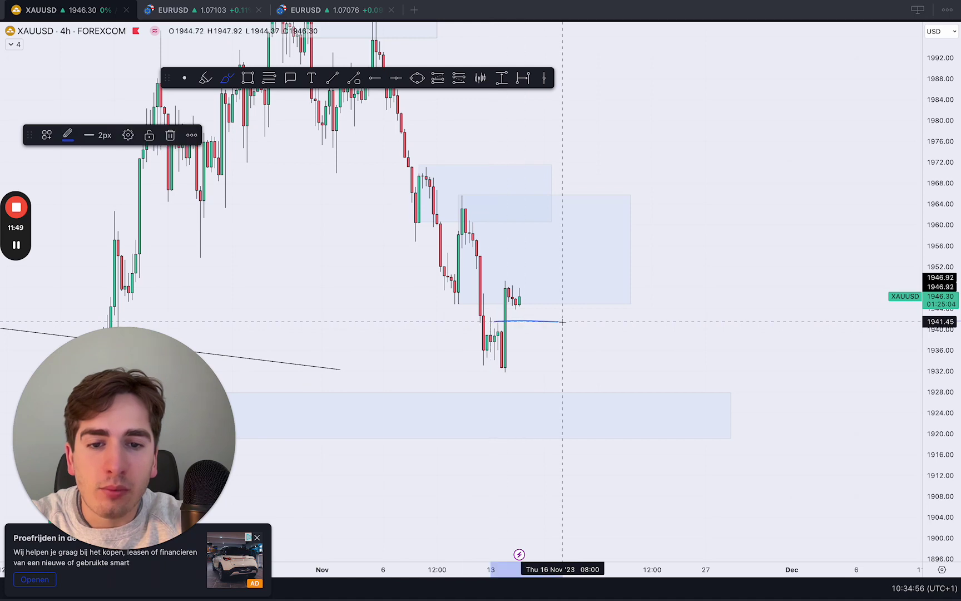
left_click_drag(499, 333, 548, 333)
left_click_drag(505, 370, 568, 370)
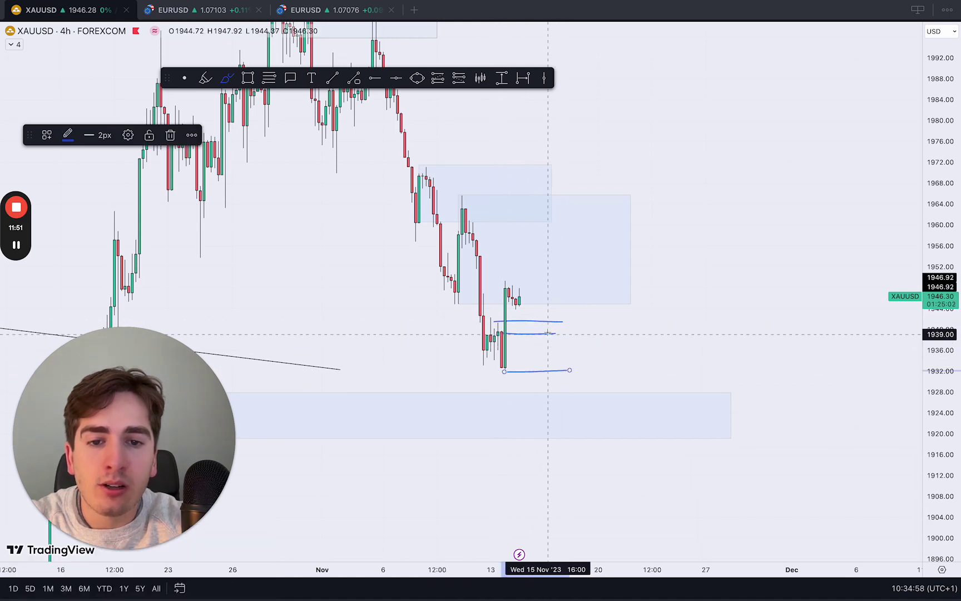
Step: Reshape the zone directly below price to span about 1931 to 1919, starting at the base of the October rally
scroll(408, 448, "down", 3)
mouse_move(317, 402)
left_mouse_down()
mouse_move(313, 366)
mouse_move(287, 363)
left_mouse_up()
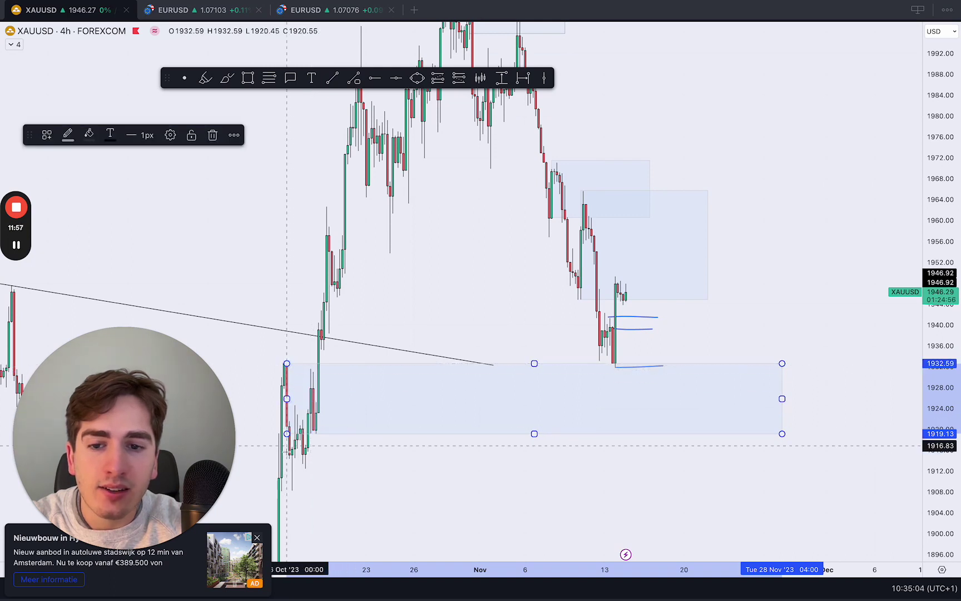
left_click_drag(287, 435, 292, 490)
left_click(489, 307)
left_click_drag(292, 363, 316, 372)
left_click_drag(316, 490, 317, 443)
left_click(464, 338)
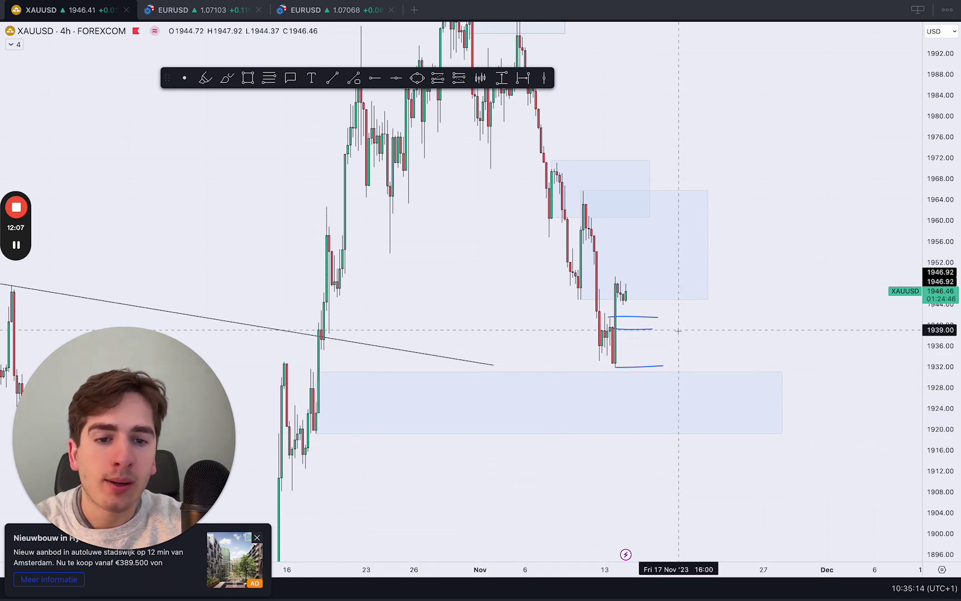
Step: Place a long position with entry at 1939.22, stop at 1918.75 and target at 2006.93, just below the 2007.45 line
left_click_drag(713, 347, 701, 350)
scroll(700, 351, "up", 1)
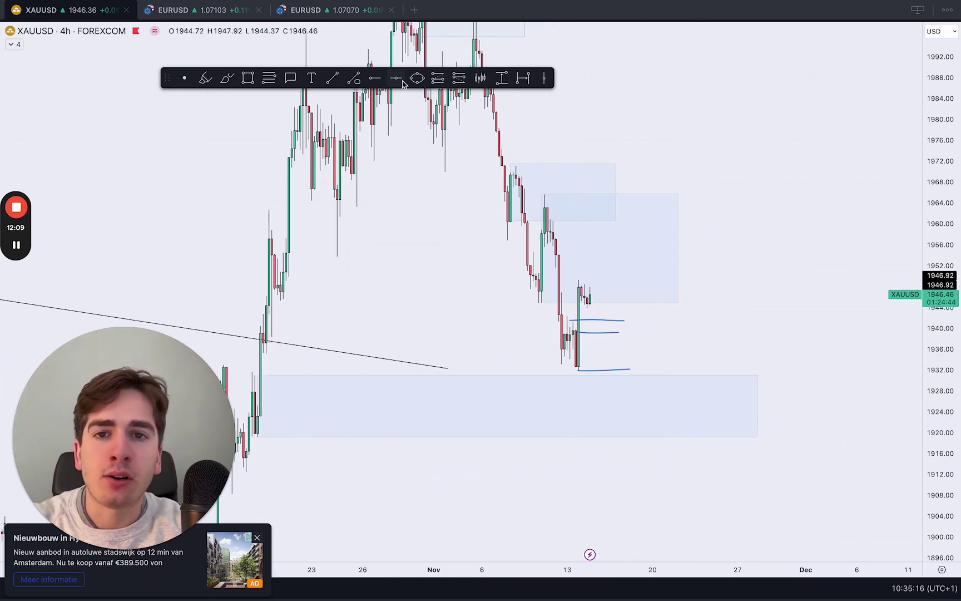
left_click(597, 334)
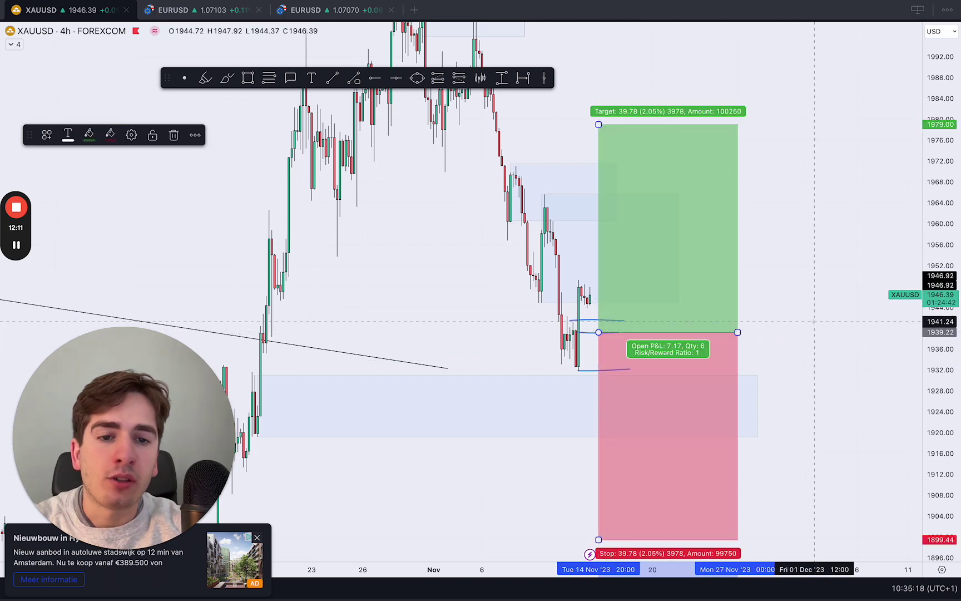
left_click_drag(597, 525, 591, 439)
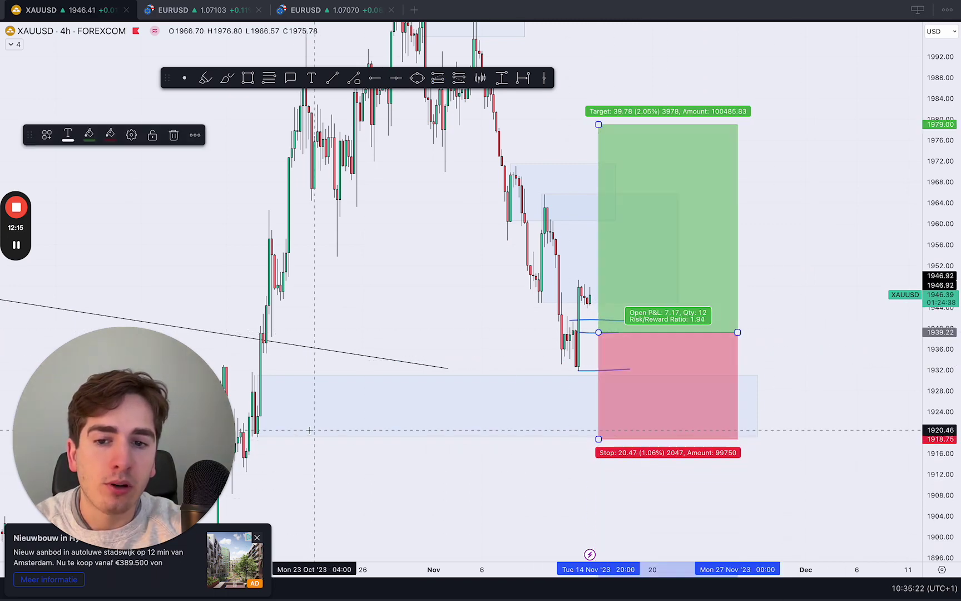
left_click_drag(599, 127, 594, 60)
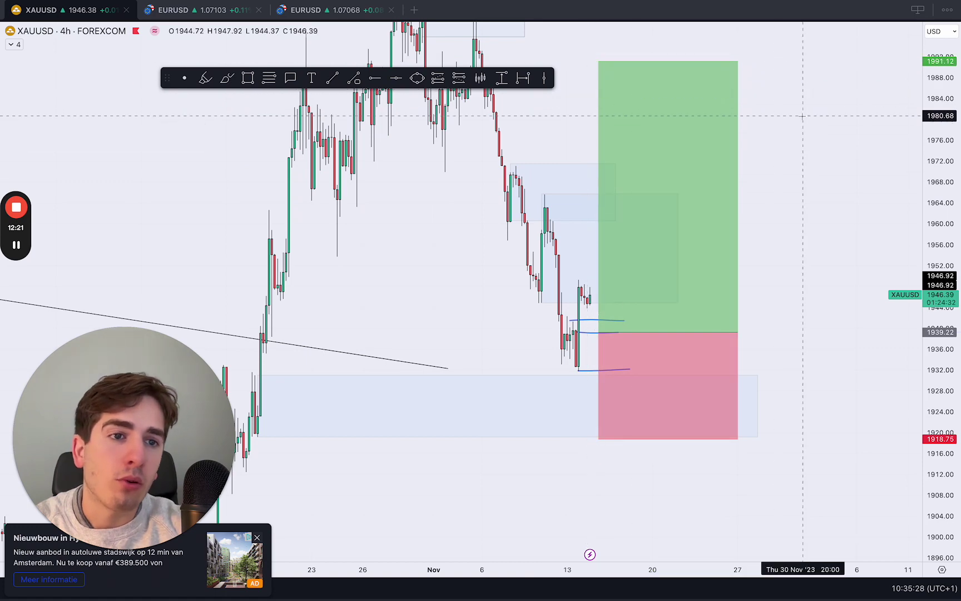
scroll(762, 167, "down", 5)
left_click_drag(730, 149, 729, 97)
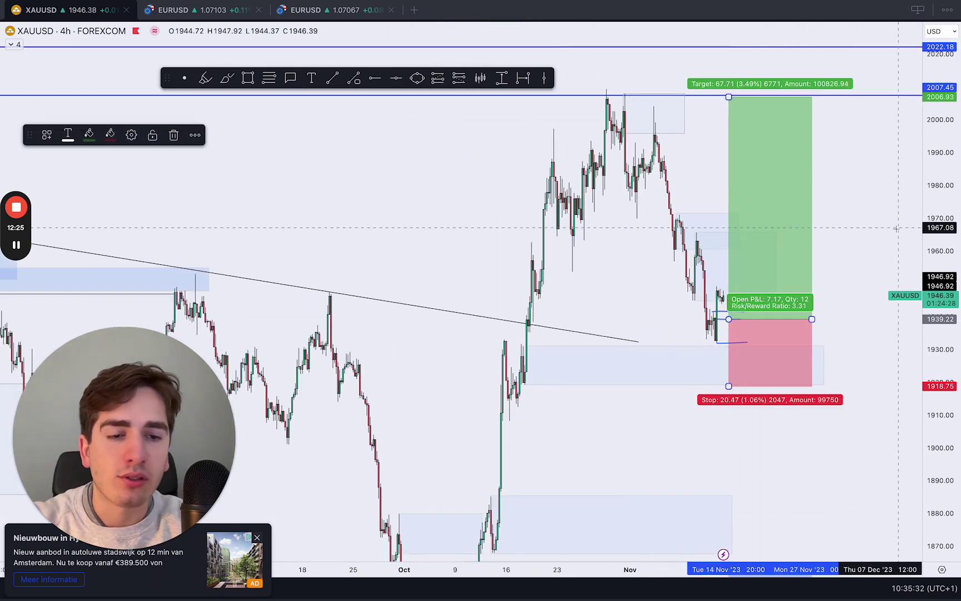
Step: Delete the long position from the gold chart
left_click(899, 226)
scroll(889, 241, "up", 5)
left_click(733, 259)
key("Delete")
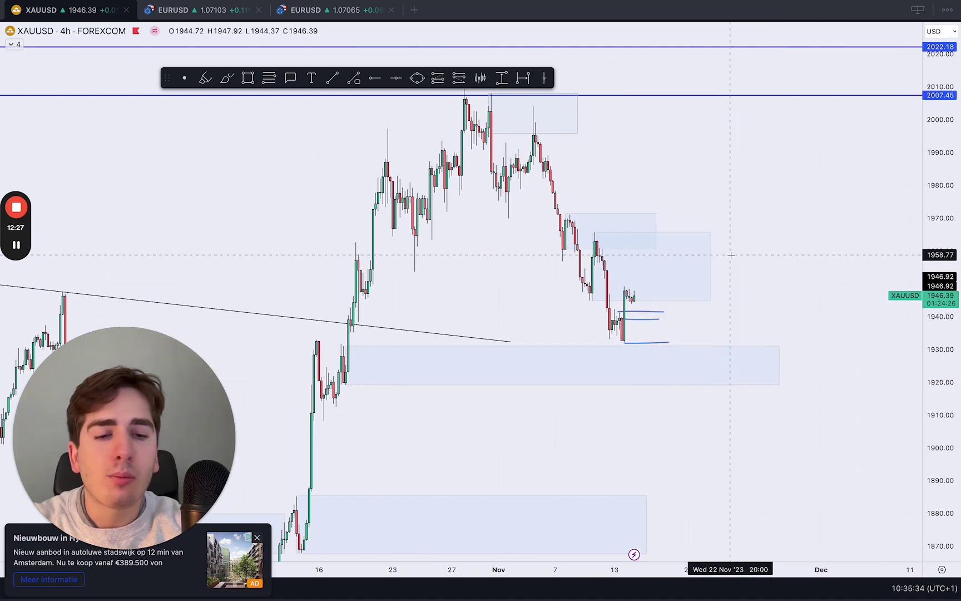
Step: Brush trial freehand strokes over the recent gold decline and the zones above price, removing strokes in between
left_click_drag(731, 260, 631, 250)
left_click(227, 77)
mouse_move(548, 336)
left_mouse_down()
mouse_move(568, 363)
mouse_move(543, 339)
mouse_move(540, 320)
mouse_move(591, 172)
left_mouse_up()
key("Delete")
key("Delete")
key("ctrl+z")
left_click_drag(621, 264, 721, 274)
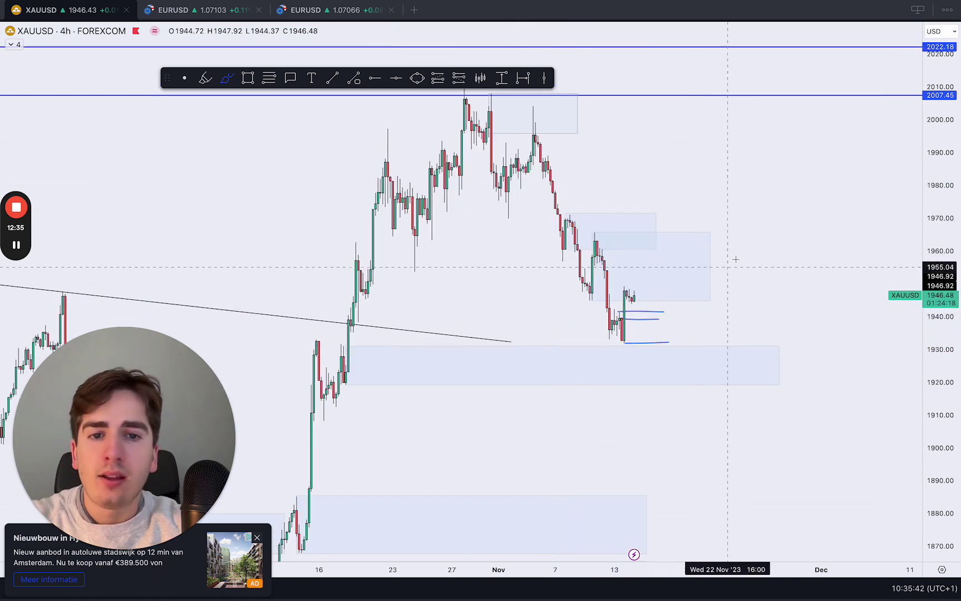